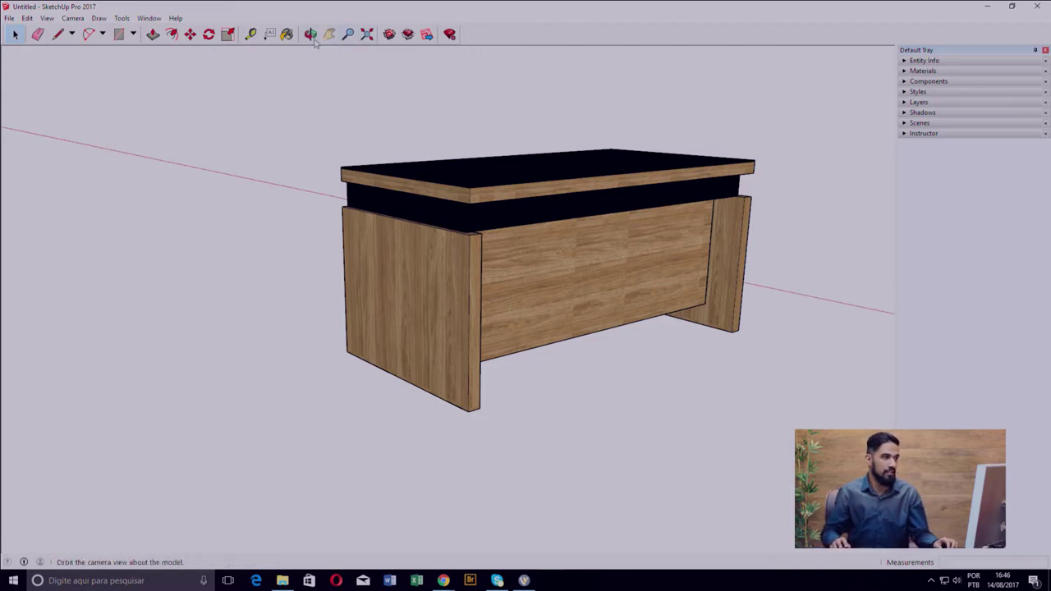
- Orbit, pan and zoom around the wooden desk to frame the open ground beside it
middle_click_drag(414, 133, 383, 186)
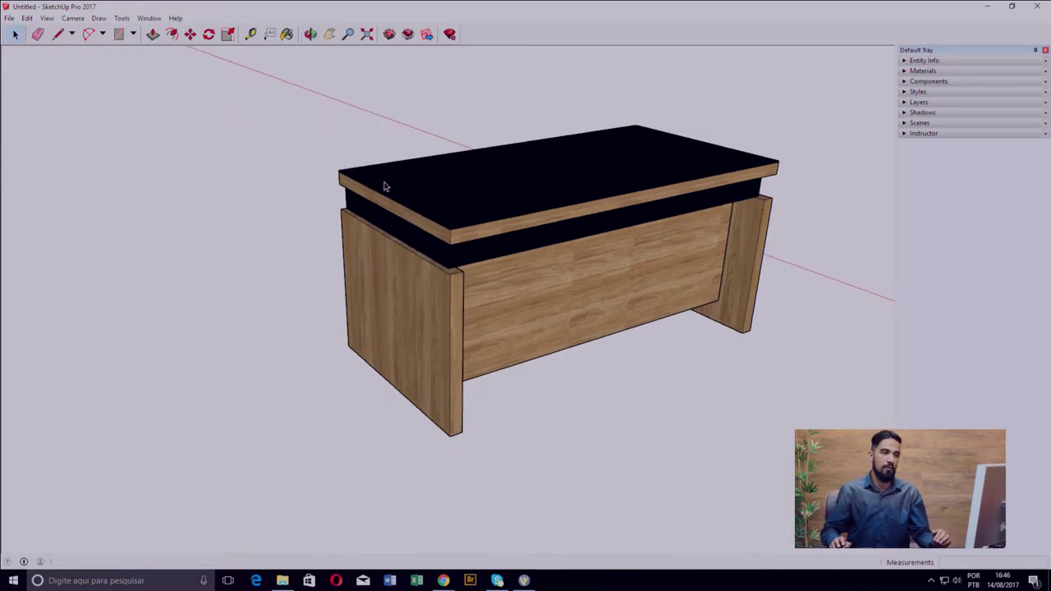
mouse_move(387, 187)
middle_mouse_down()
mouse_move(332, 222)
mouse_move(516, 286)
mouse_move(453, 296)
mouse_move(495, 277)
middle_mouse_up()
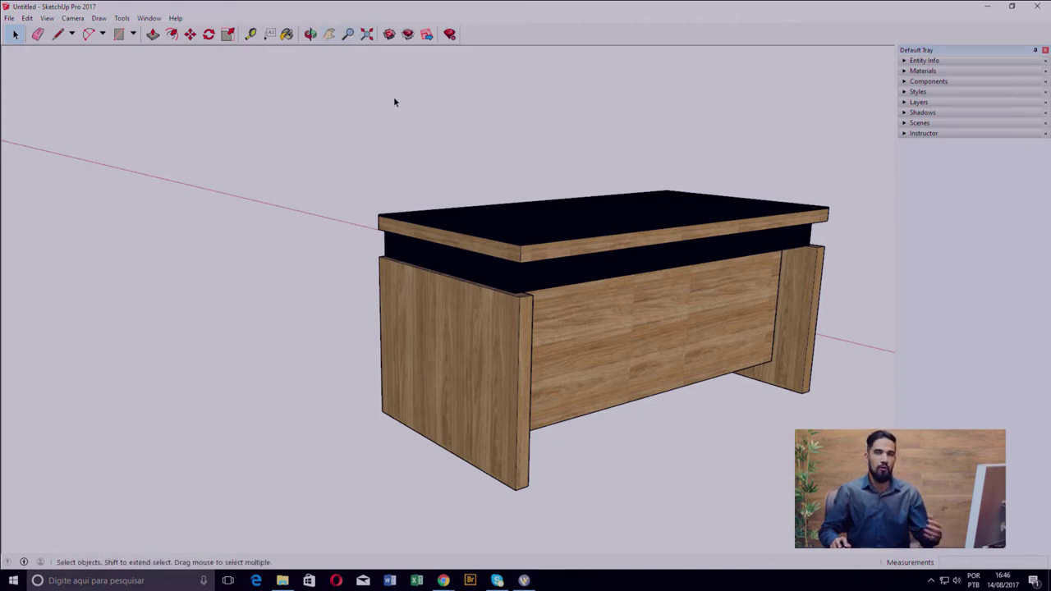
middle_click_drag(530, 202, 477, 212)
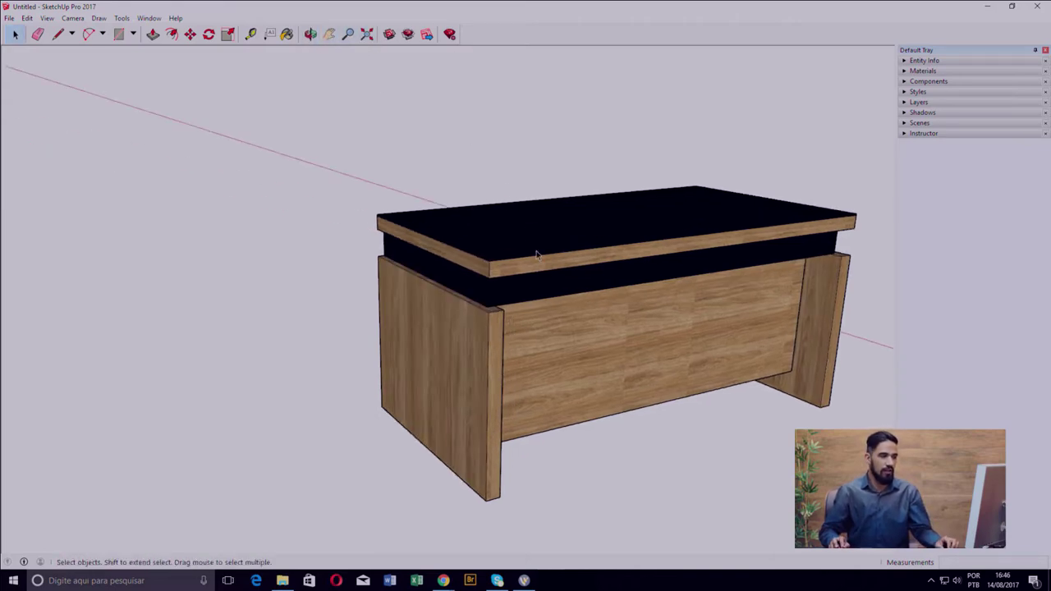
mouse_move(536, 255)
middle_mouse_down()
mouse_move(608, 241)
mouse_move(481, 251)
mouse_move(577, 269)
mouse_move(460, 164)
middle_mouse_up()
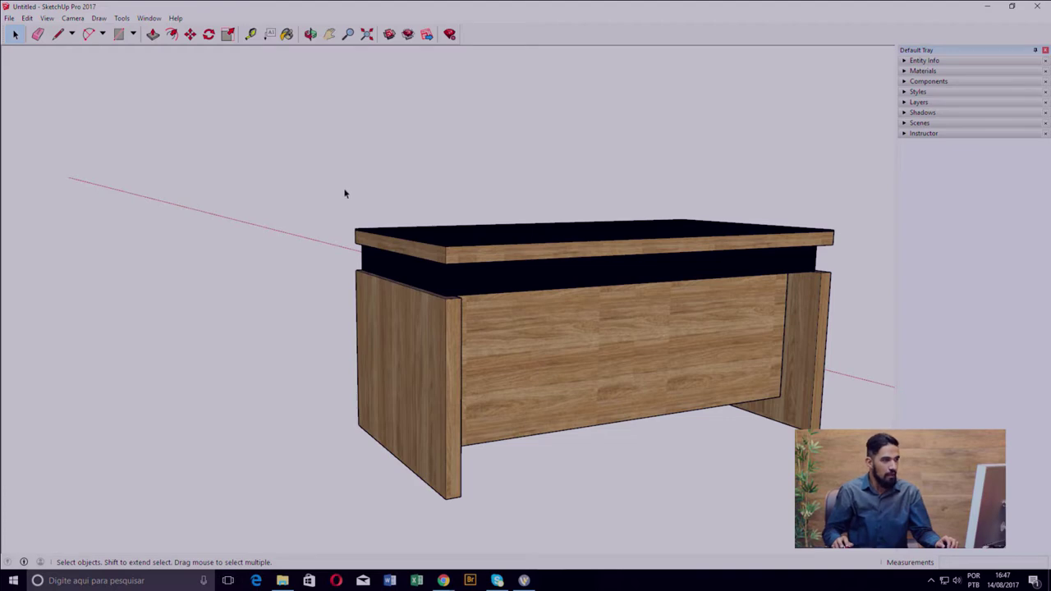
key("o")
mouse_move(315, 165)
left_mouse_down()
mouse_move(534, 202)
mouse_move(151, 207)
mouse_move(624, 217)
mouse_move(312, 216)
mouse_move(511, 239)
mouse_move(632, 235)
mouse_move(299, 249)
mouse_move(420, 239)
mouse_move(523, 204)
mouse_move(755, 82)
mouse_move(310, 76)
mouse_move(610, 159)
mouse_move(892, 336)
mouse_move(352, 223)
mouse_move(571, 282)
left_mouse_up()
key("space")
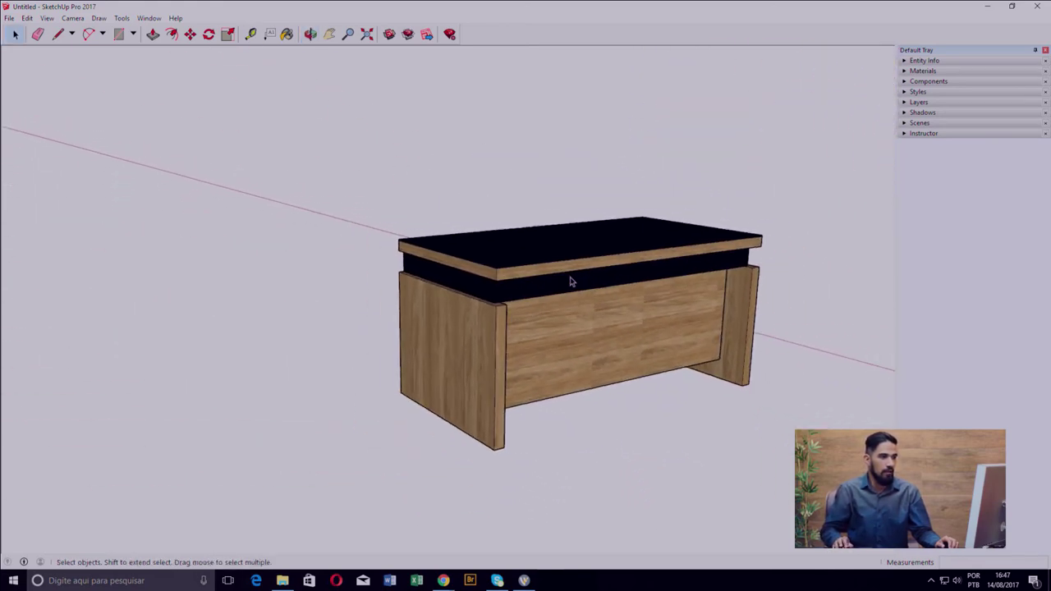
mouse_move(571, 282)
middle_mouse_down()
mouse_move(587, 300)
mouse_move(775, 293)
mouse_move(481, 313)
middle_mouse_up()
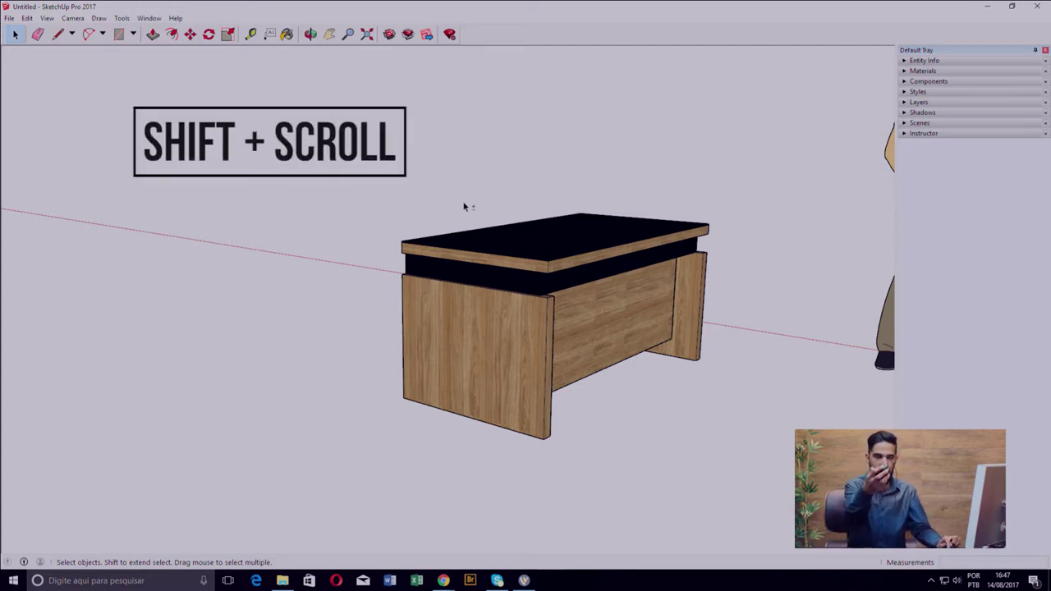
mouse_move(548, 275)
middle_mouse_down("shift")
mouse_move(570, 228)
mouse_move(140, 241)
mouse_move(781, 228)
mouse_move(501, 313)
mouse_move(479, 274)
middle_mouse_up("shift")
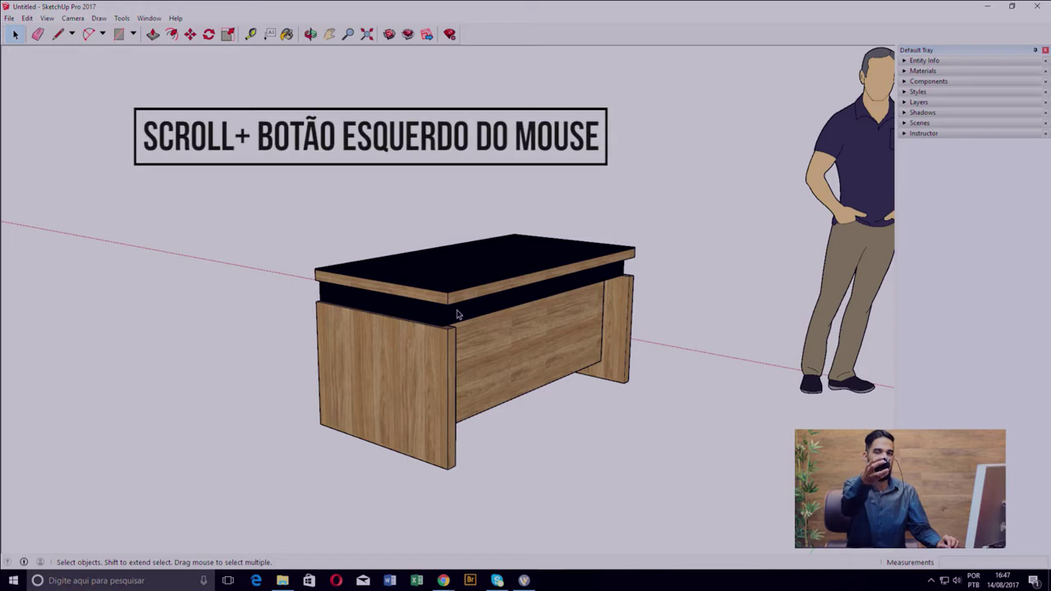
mouse_move(480, 276)
middle_mouse_down()
mouse_move(680, 276)
mouse_move(773, 244)
mouse_move(849, 256)
mouse_move(513, 226)
mouse_move(600, 289)
mouse_move(469, 305)
mouse_move(387, 277)
mouse_move(605, 265)
mouse_move(587, 345)
middle_mouse_up()
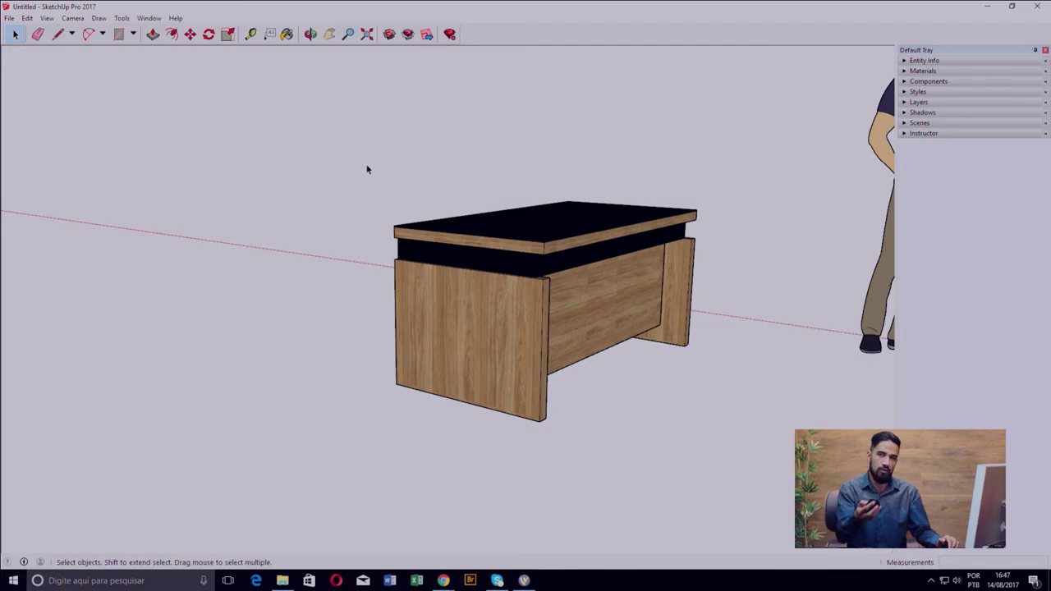
scroll(367, 170, "down", 3)
scroll(367, 171, "down", 1)
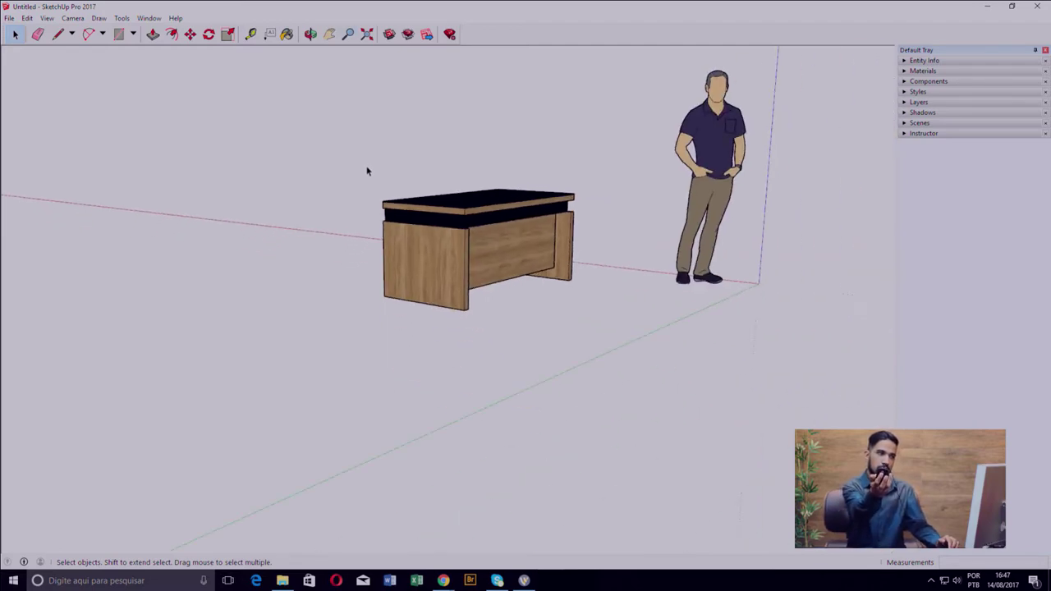
scroll(367, 171, "up", 5)
scroll(367, 171, "down", 1)
scroll(367, 172, "down", 2)
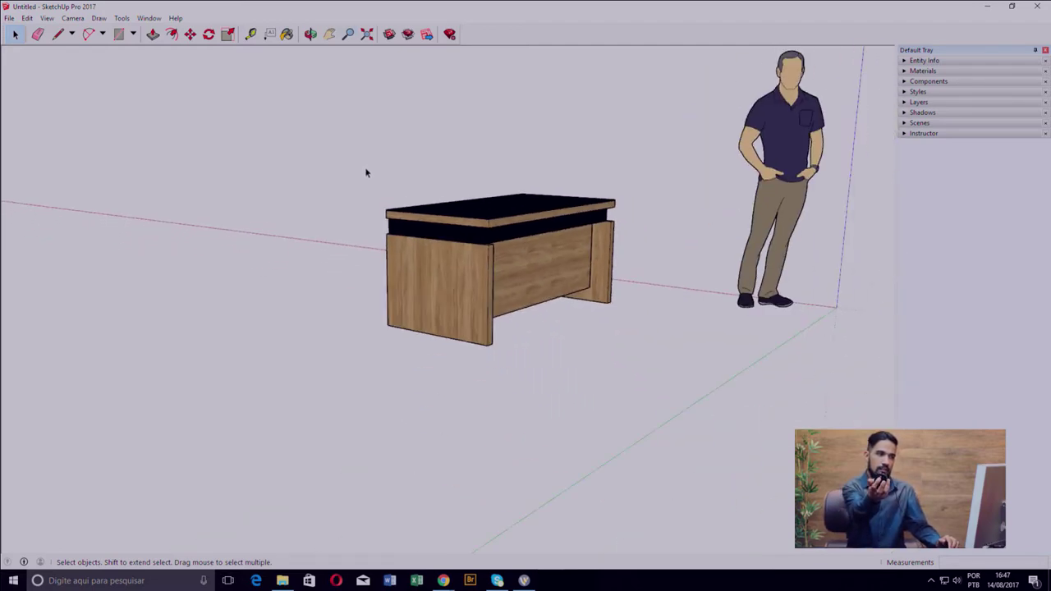
scroll(367, 171, "down", 1)
scroll(366, 176, "up", 4)
scroll(367, 176, "down", 2)
scroll(367, 175, "up", 1)
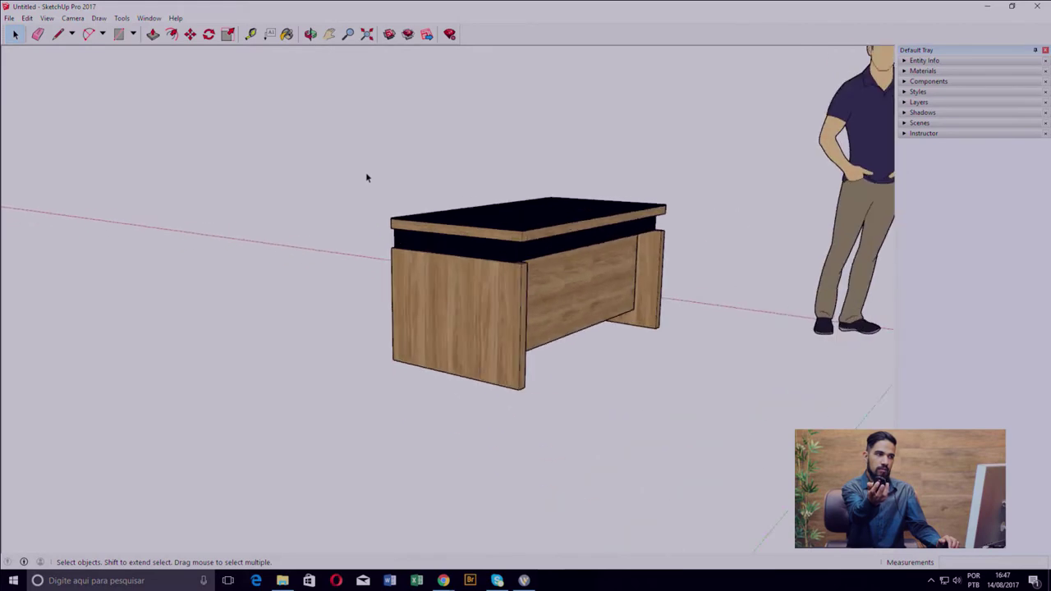
scroll(366, 176, "up", 3)
scroll(366, 177, "up", 1)
scroll(366, 179, "down", 3)
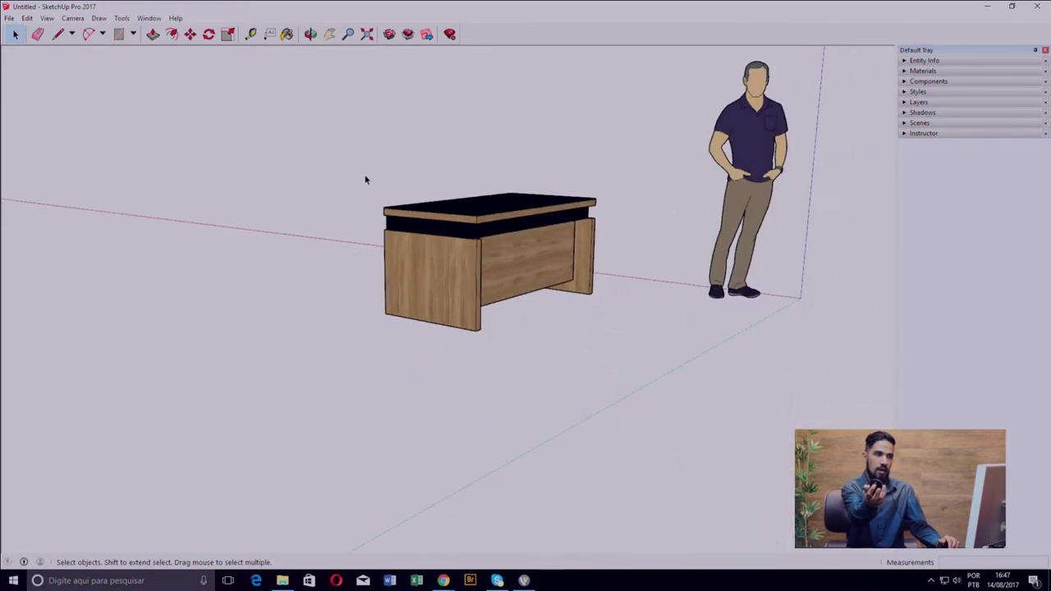
scroll(364, 176, "down", 2)
scroll(416, 188, "up", 2)
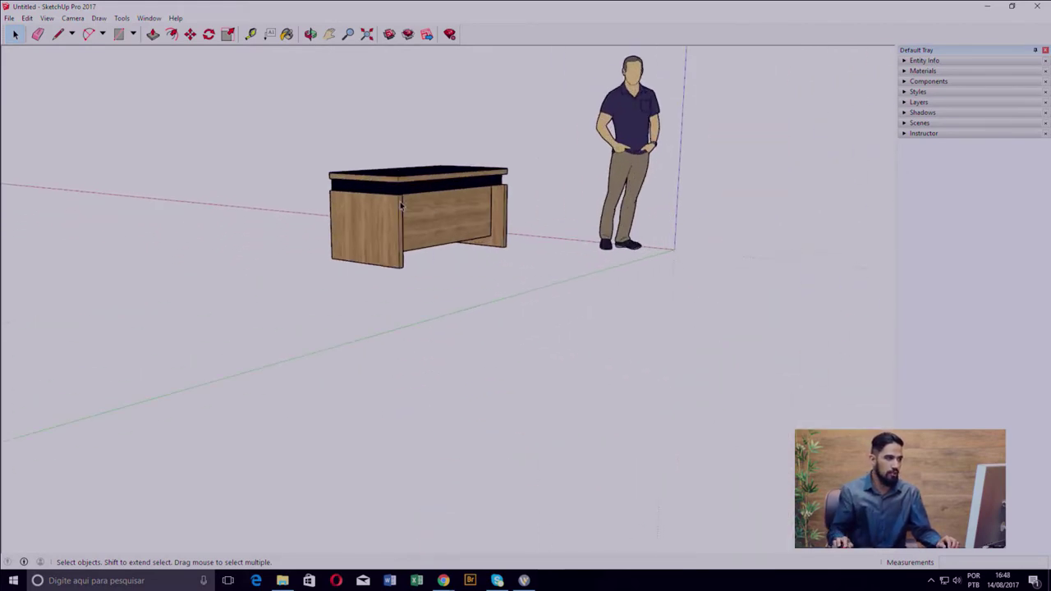
scroll(416, 188, "up", 2)
mouse_move(501, 190)
middle_mouse_down()
mouse_move(456, 301)
mouse_move(512, 241)
mouse_move(554, 272)
mouse_move(516, 266)
mouse_move(613, 257)
mouse_move(521, 275)
mouse_move(687, 175)
middle_mouse_up()
scroll(456, 301, "up", 2)
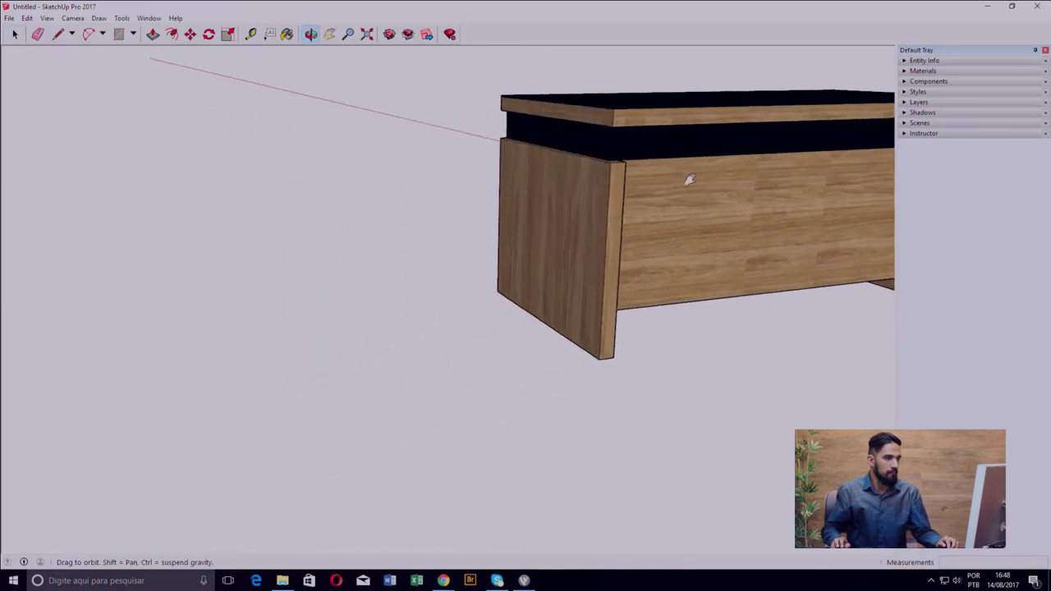
scroll(594, 226, "down", 3)
mouse_move(594, 225)
middle_mouse_down()
mouse_move(724, 247)
mouse_move(557, 321)
middle_mouse_up()
scroll(573, 313, "up", 1)
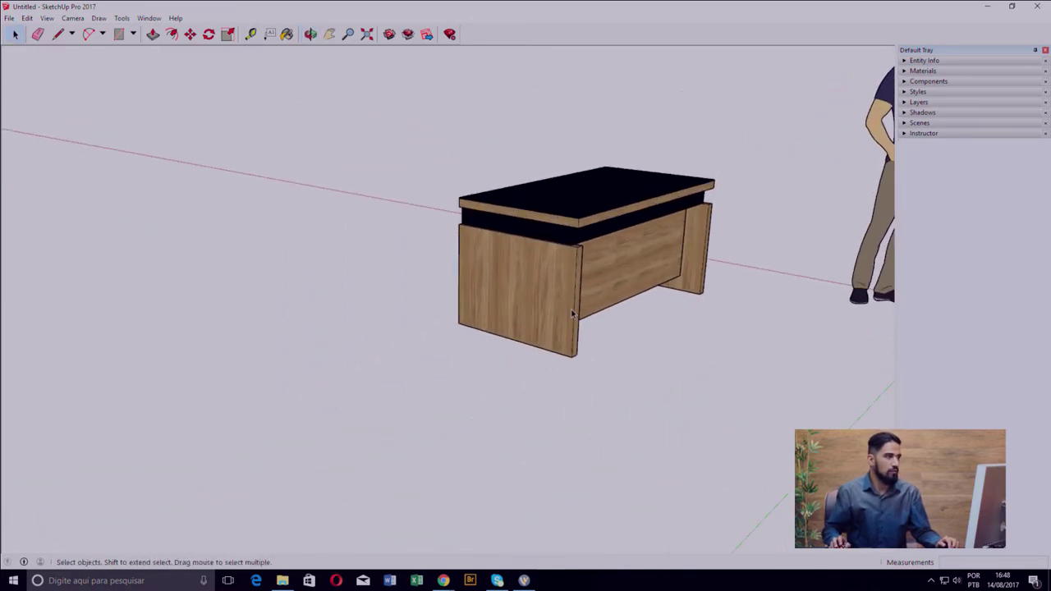
- Draw a long, narrow rectangle at typed dimensions on the ground beside the desk
left_click(120, 36)
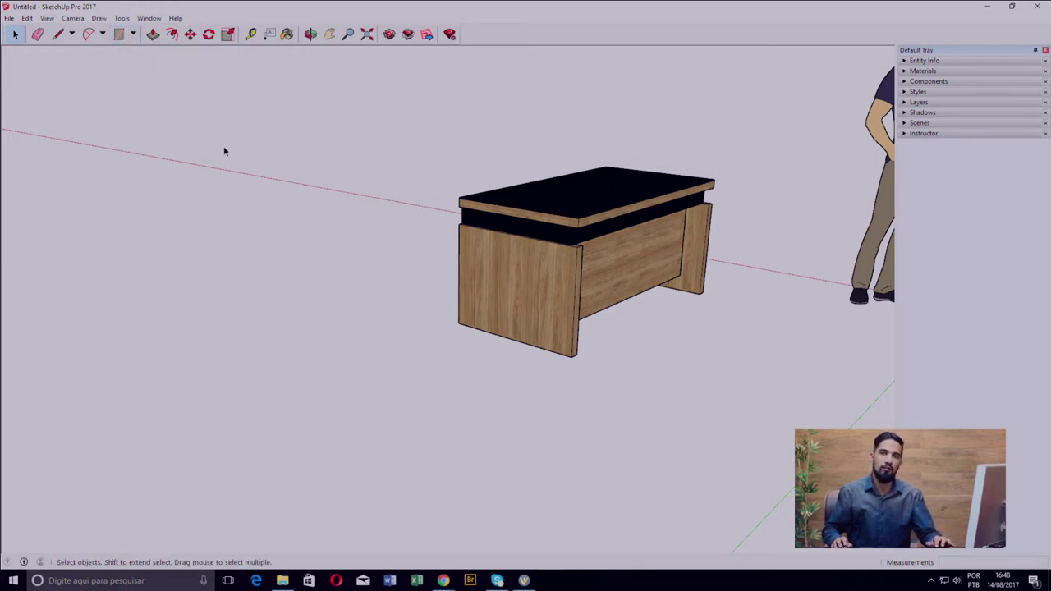
key("r")
mouse_move(321, 295)
middle_mouse_down()
mouse_move(222, 341)
mouse_move(298, 339)
middle_mouse_up()
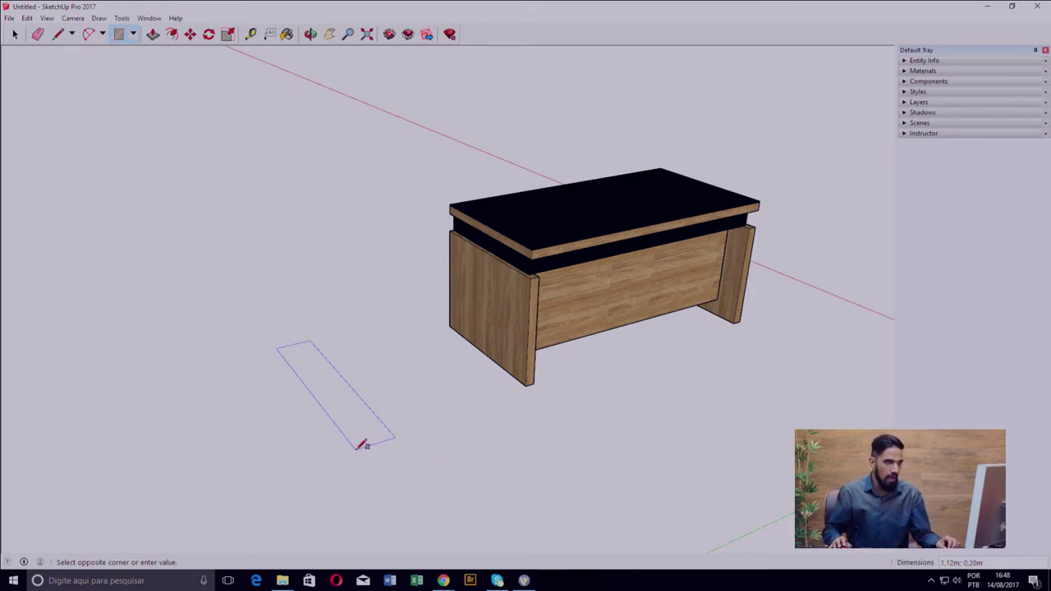
scroll(362, 446, "down", 2)
scroll(377, 374, "down", 2)
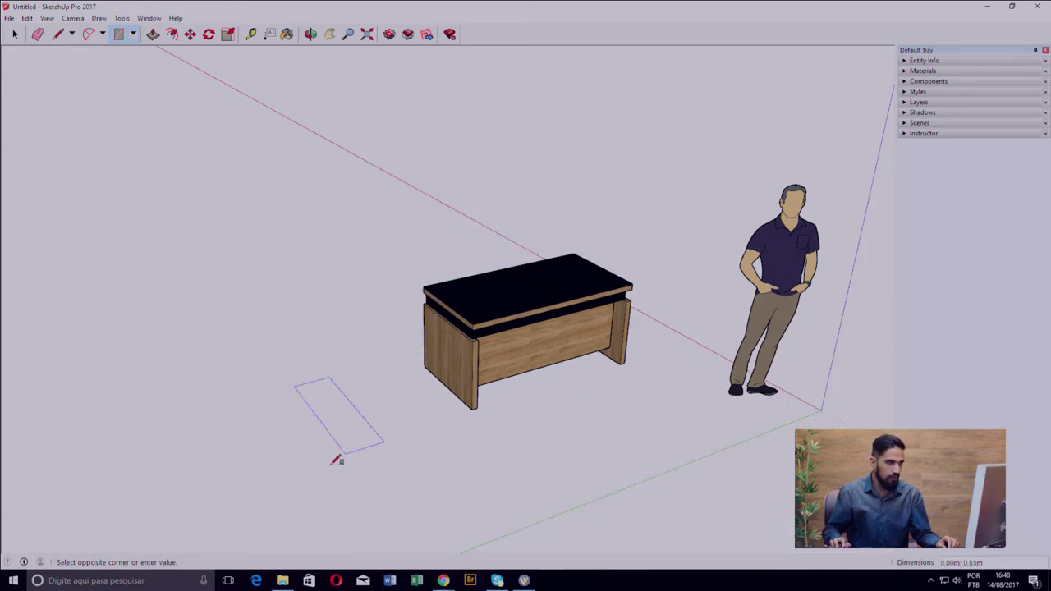
scroll(360, 452, "up", 1)
type("8;03")
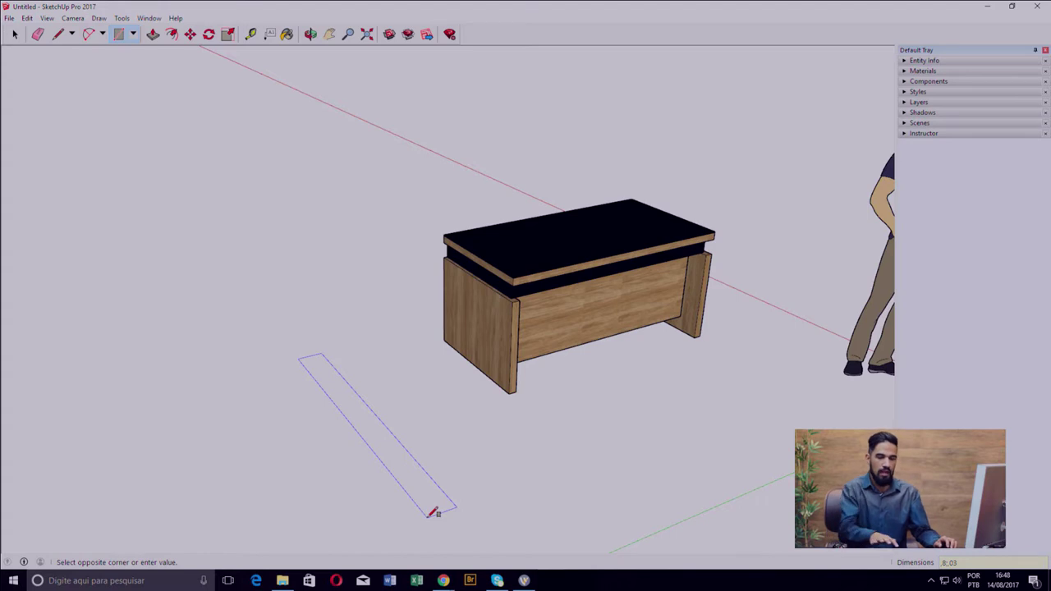
key("Return")
scroll(392, 441, "up", 3)
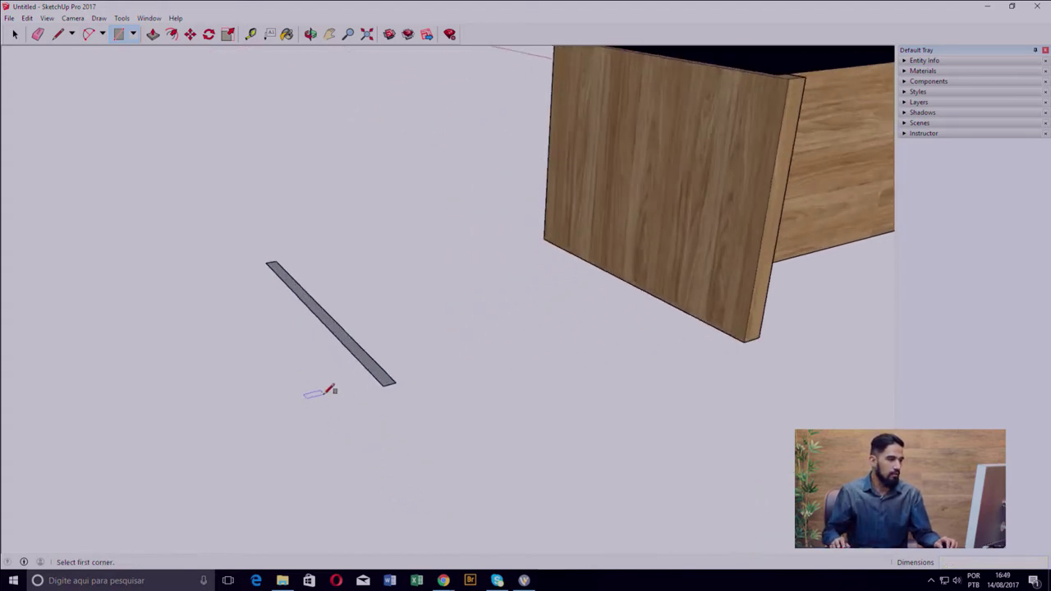
mouse_move(318, 387)
middle_mouse_down()
mouse_move(426, 392)
mouse_move(399, 383)
mouse_move(444, 380)
mouse_move(348, 399)
mouse_move(398, 411)
middle_mouse_up()
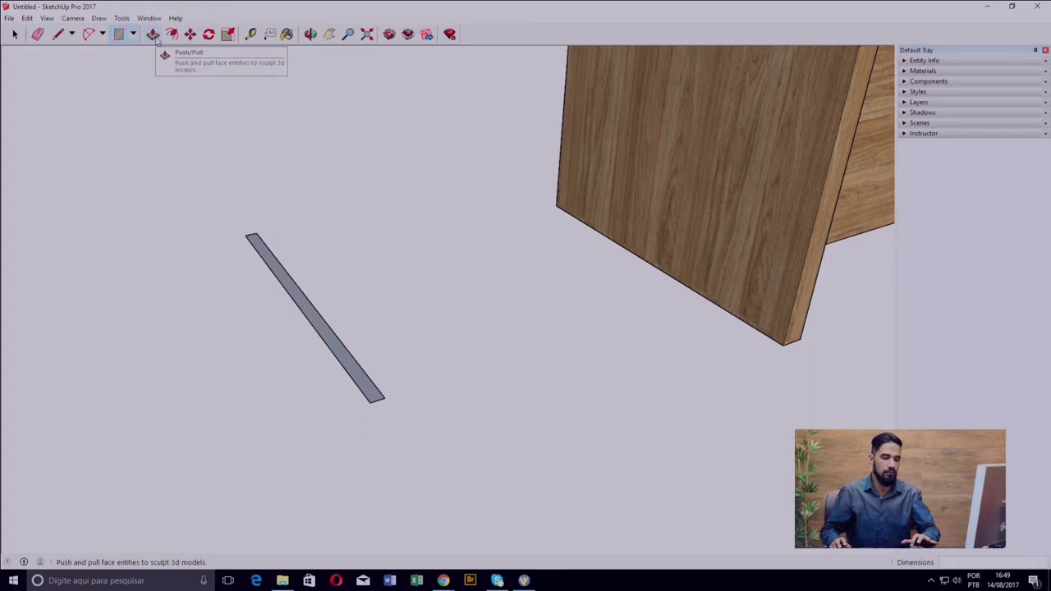
- Push/pull the thin rectangle up 0.60m into an upright panel beside the desk
left_click(157, 41)
middle_click_drag(263, 174, 320, 122)
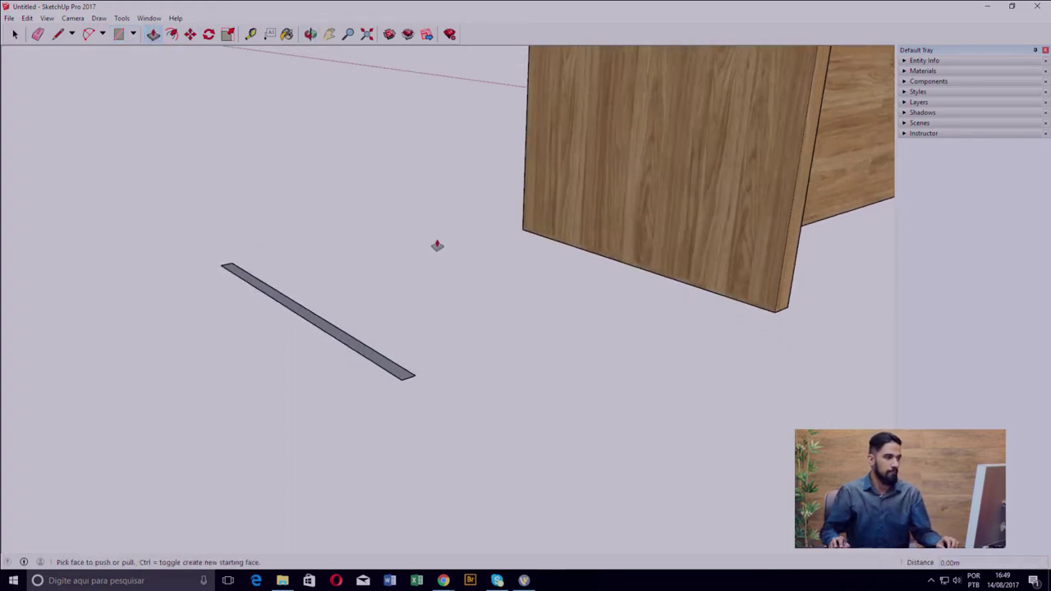
mouse_move(437, 245)
middle_mouse_down()
mouse_move(499, 244)
mouse_move(524, 292)
middle_mouse_up()
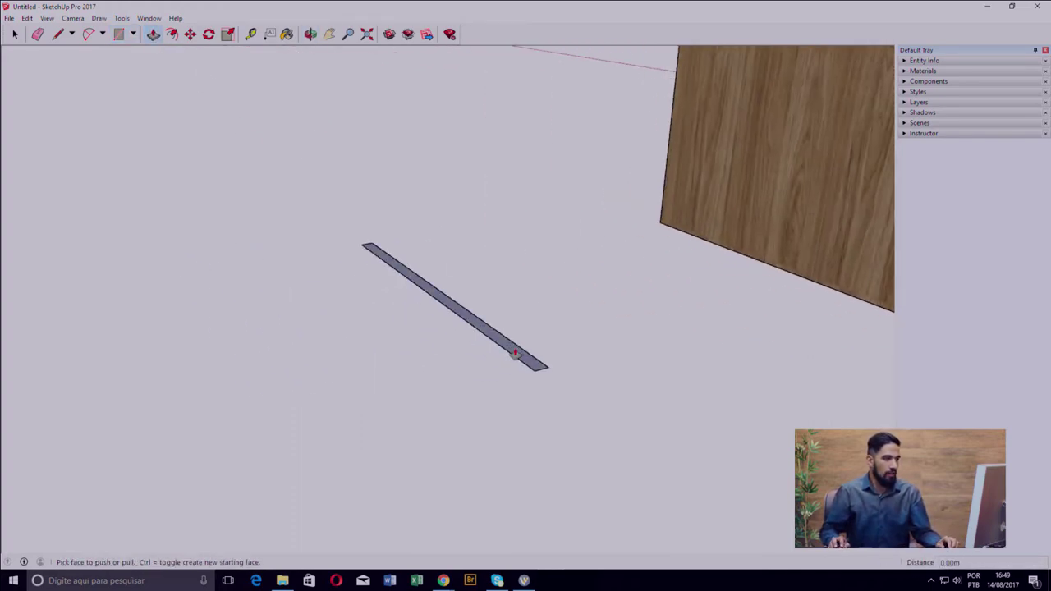
middle_click_drag(528, 351, 462, 335)
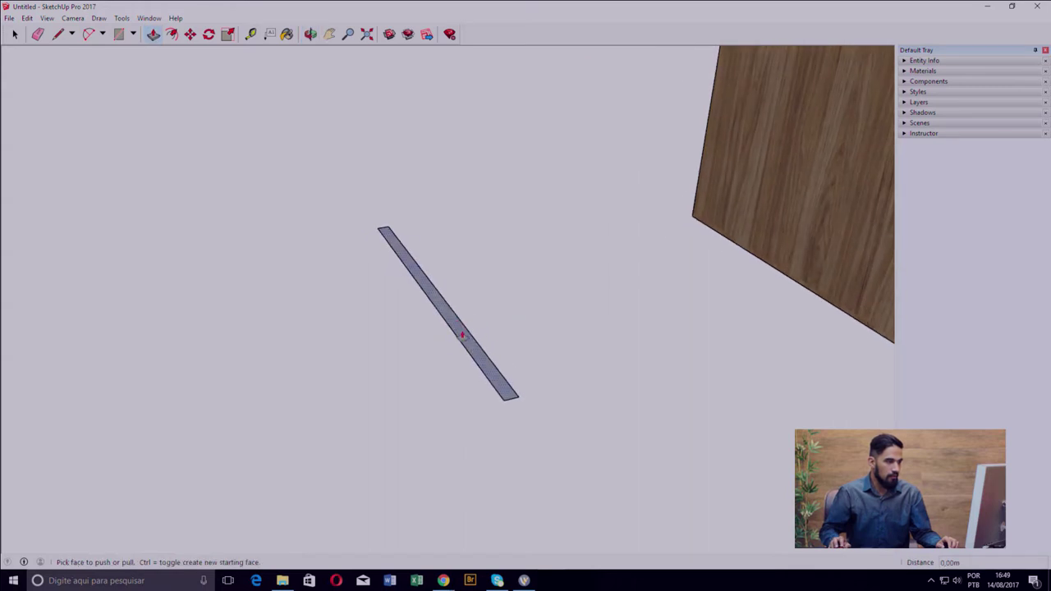
left_click(474, 346)
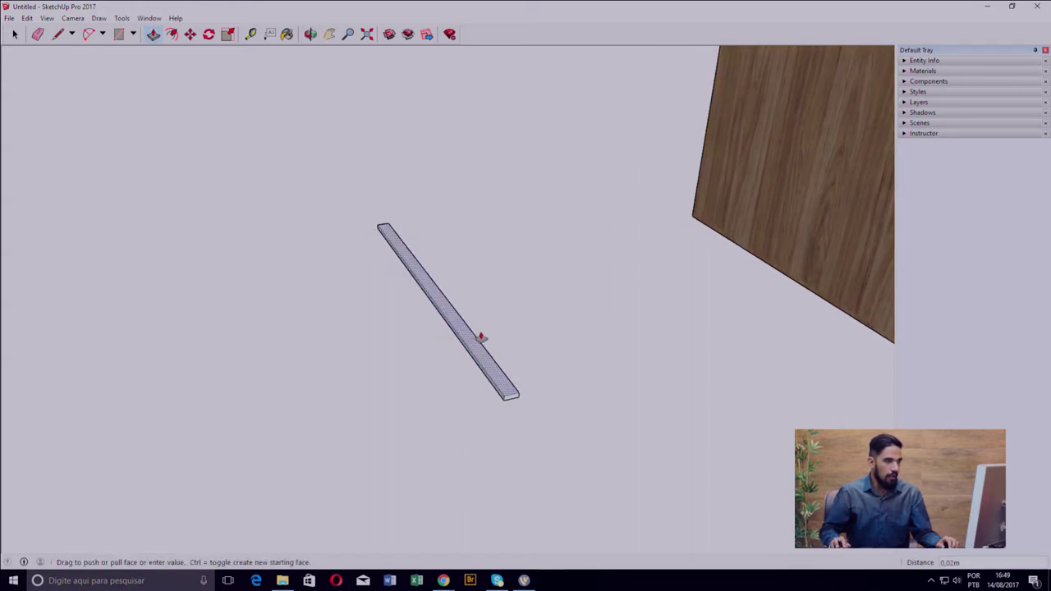
mouse_move(504, 265)
middle_mouse_down()
mouse_move(518, 207)
mouse_move(513, 239)
middle_mouse_up()
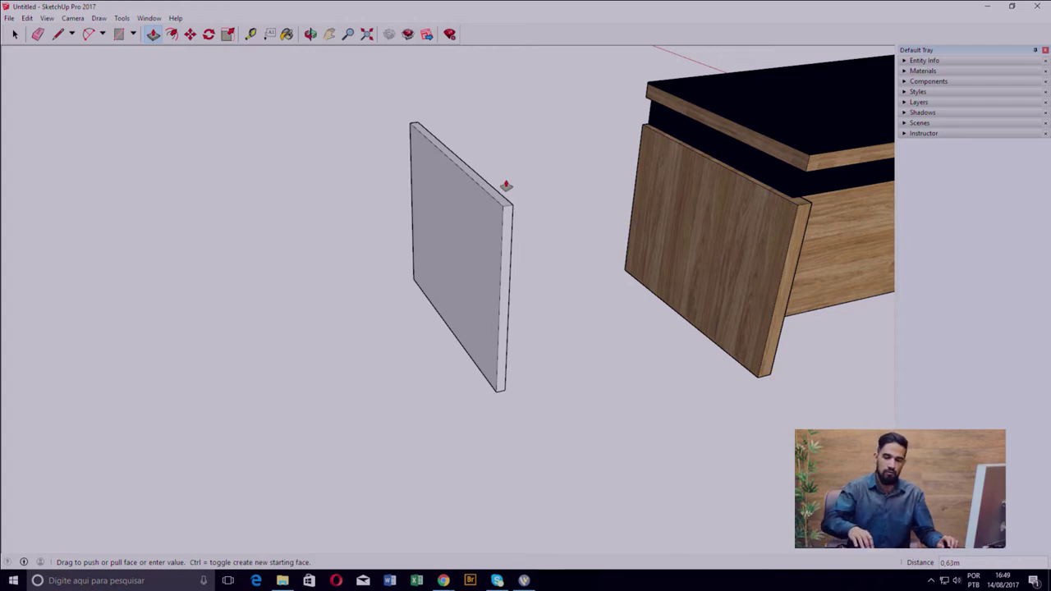
type("0.60m")
key("Return")
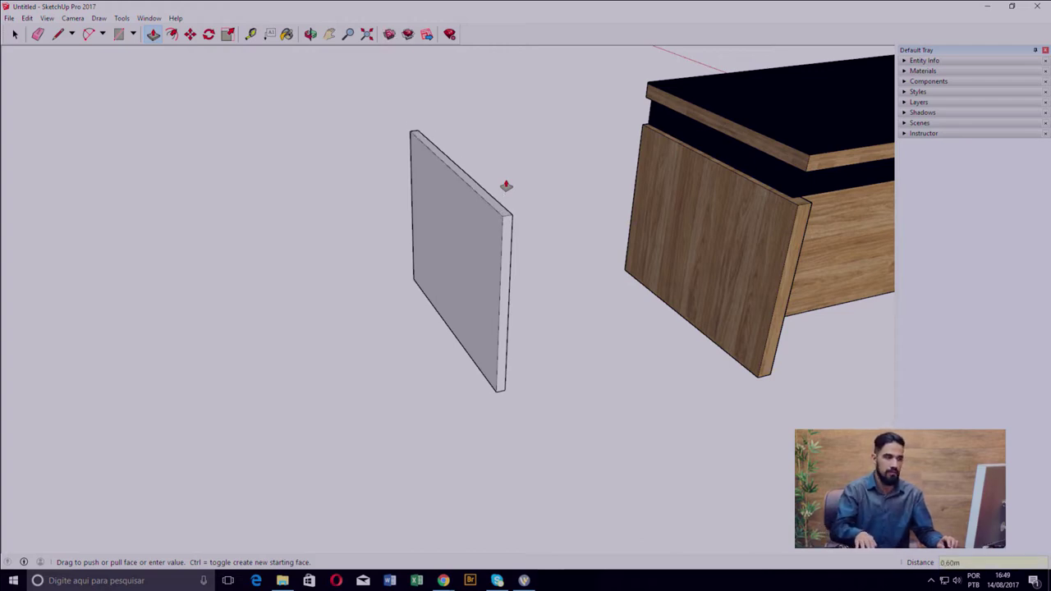
mouse_move(584, 249)
middle_mouse_down()
mouse_move(658, 285)
mouse_move(746, 279)
mouse_move(321, 278)
middle_mouse_up()
left_click(321, 277)
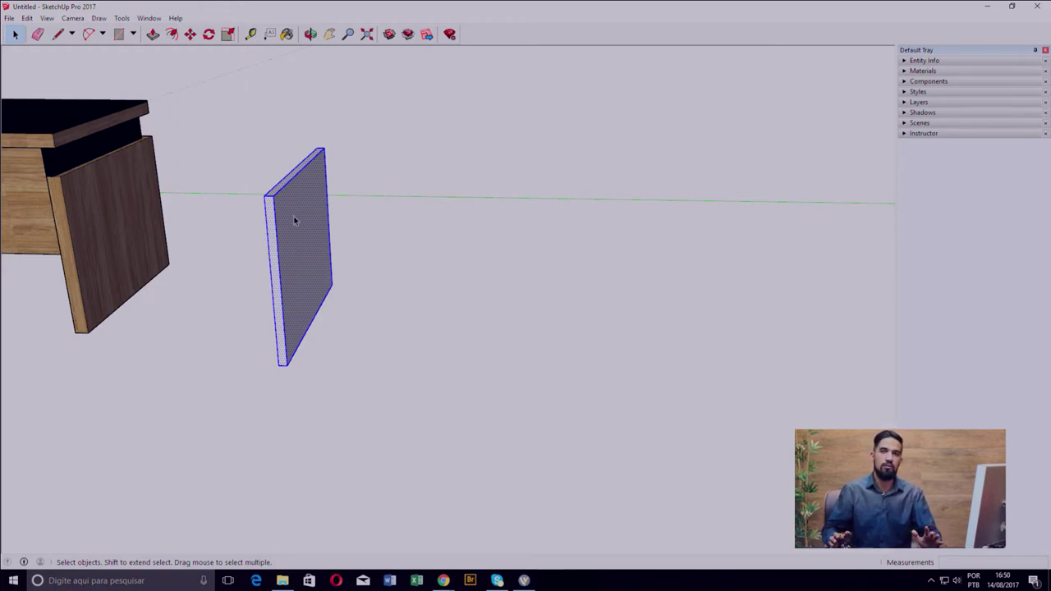
- Select all the 0.60m panel's faces and edges and make them one group
left_click(397, 329)
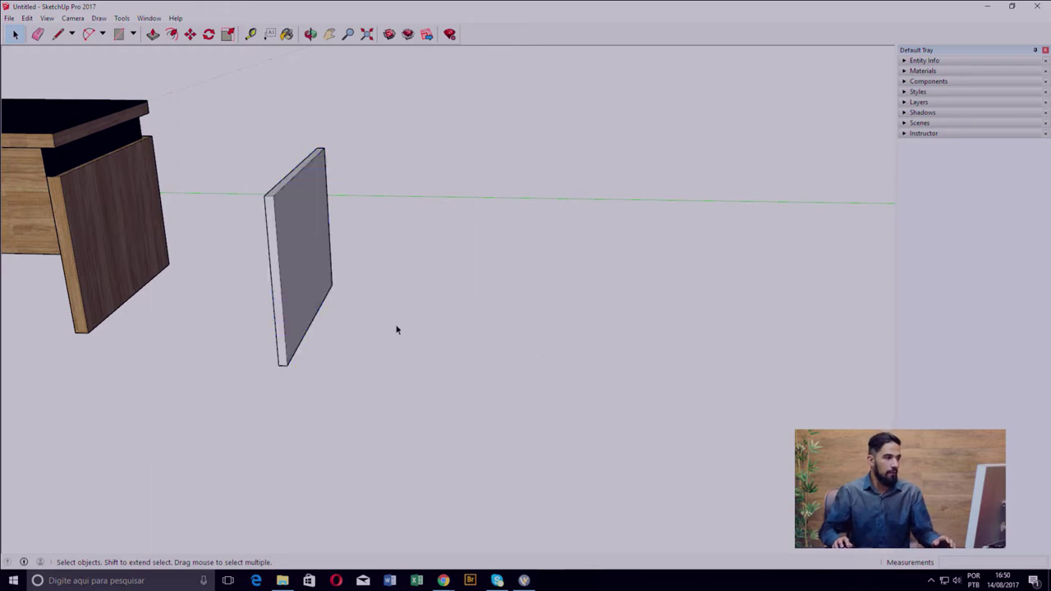
left_click(15, 34)
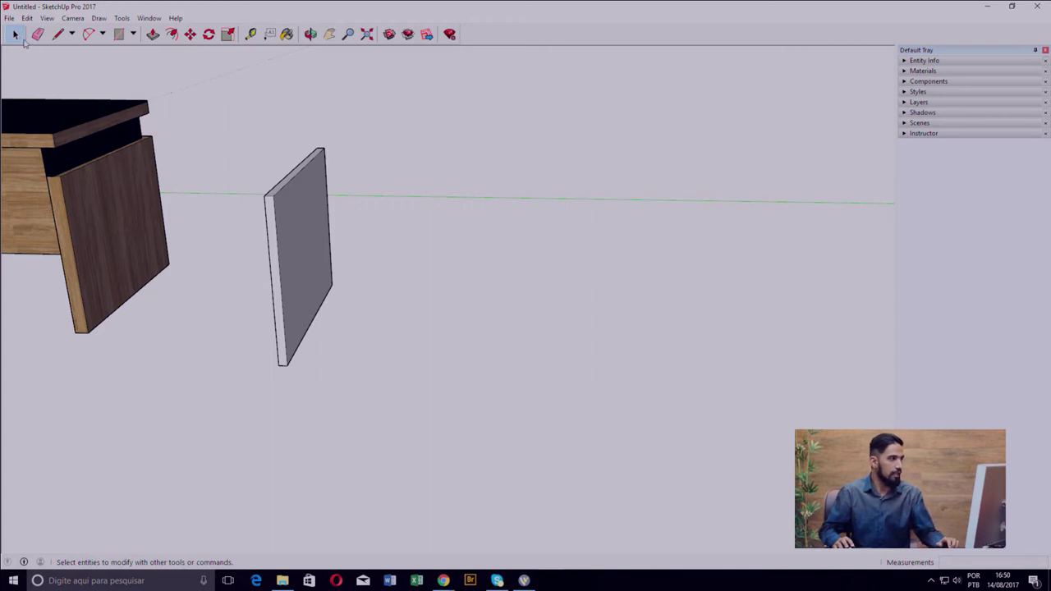
triple_click(317, 263)
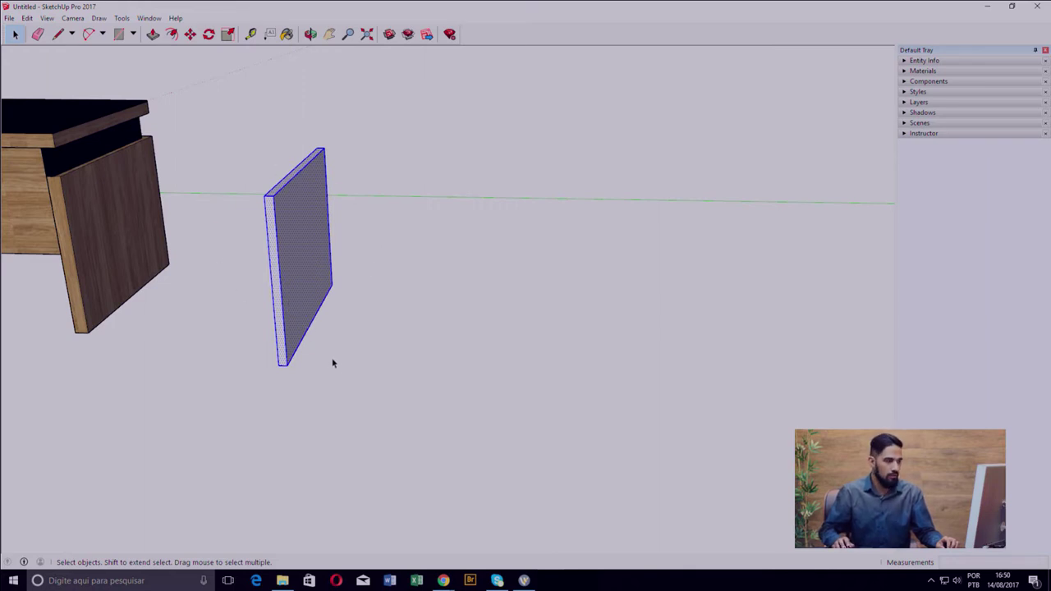
right_click(309, 260)
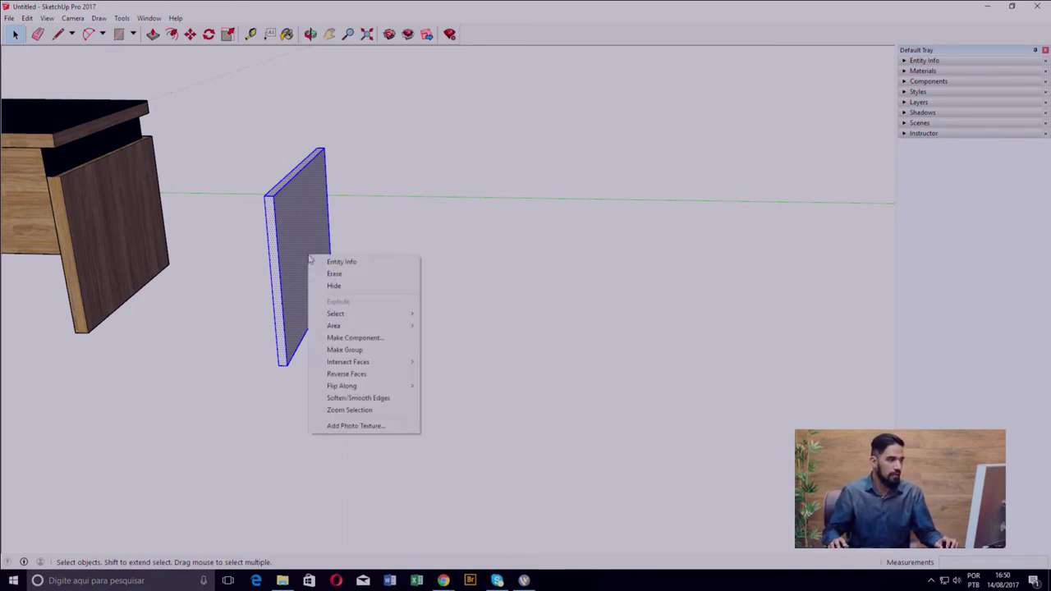
left_click(381, 353)
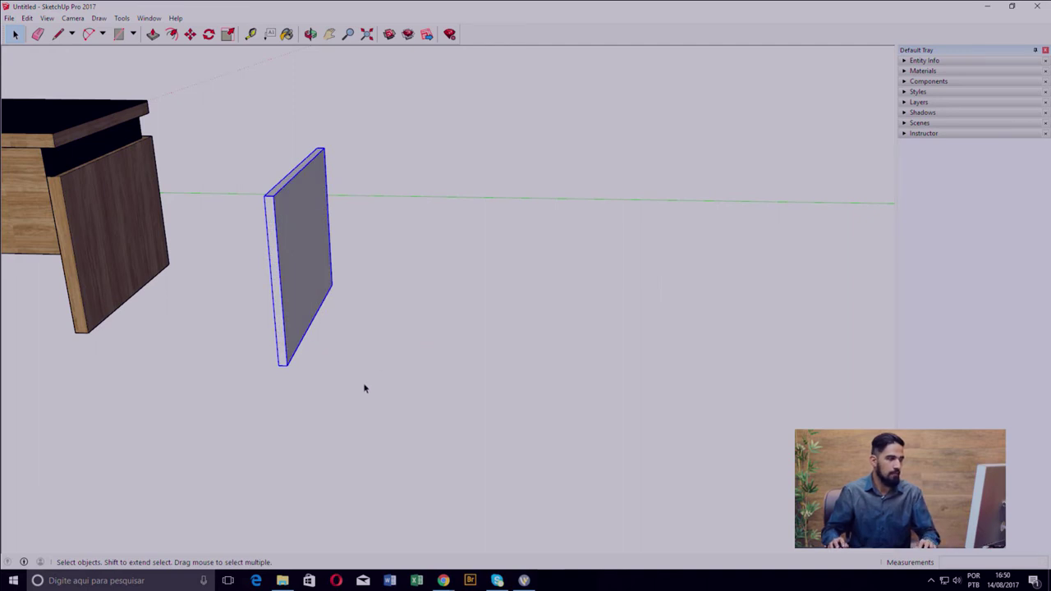
left_click(375, 352)
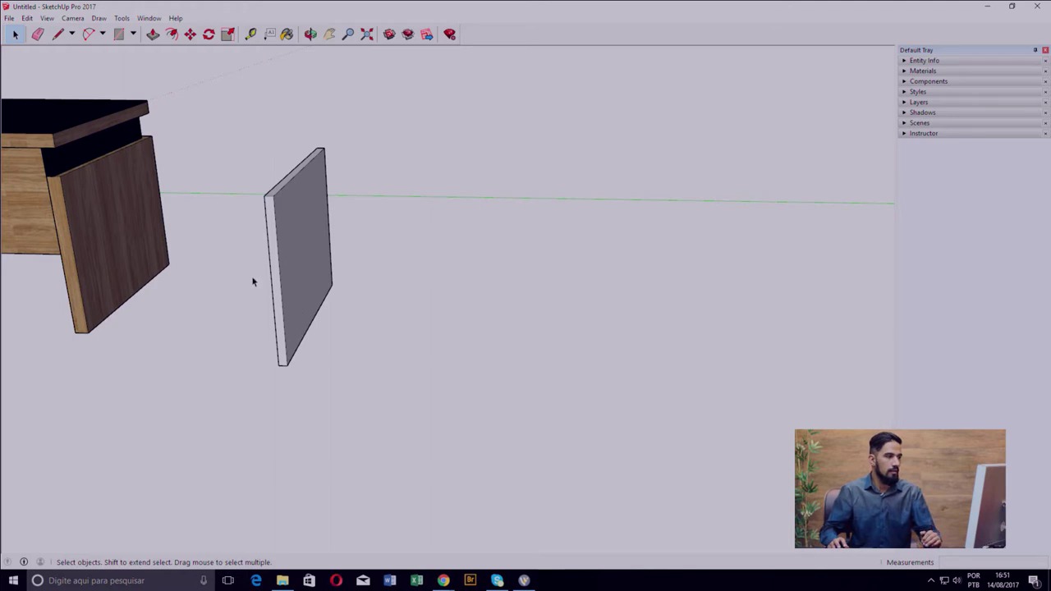
left_click(304, 307)
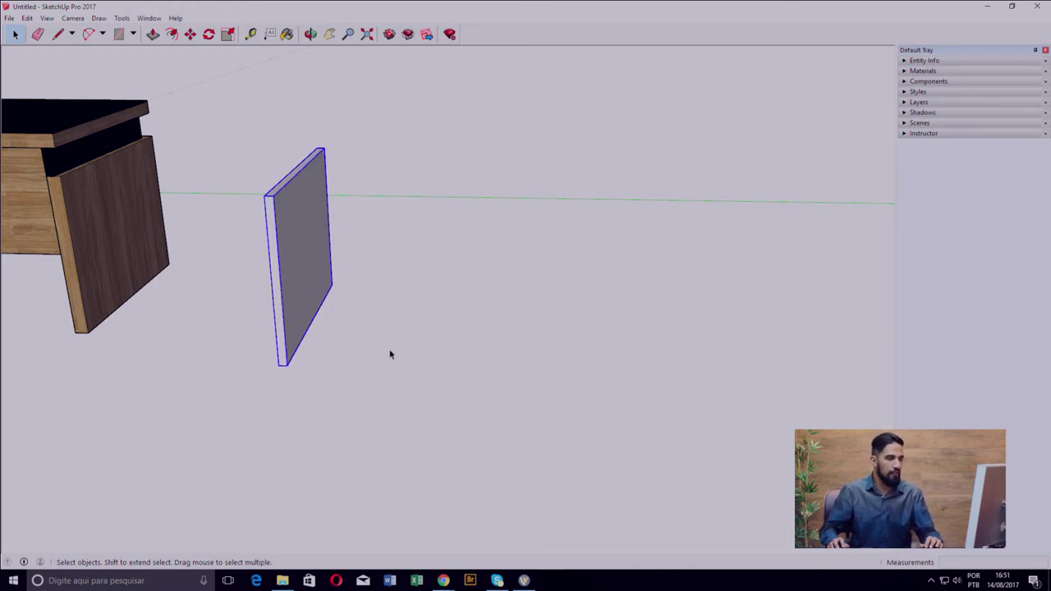
left_click(330, 354)
key("l")
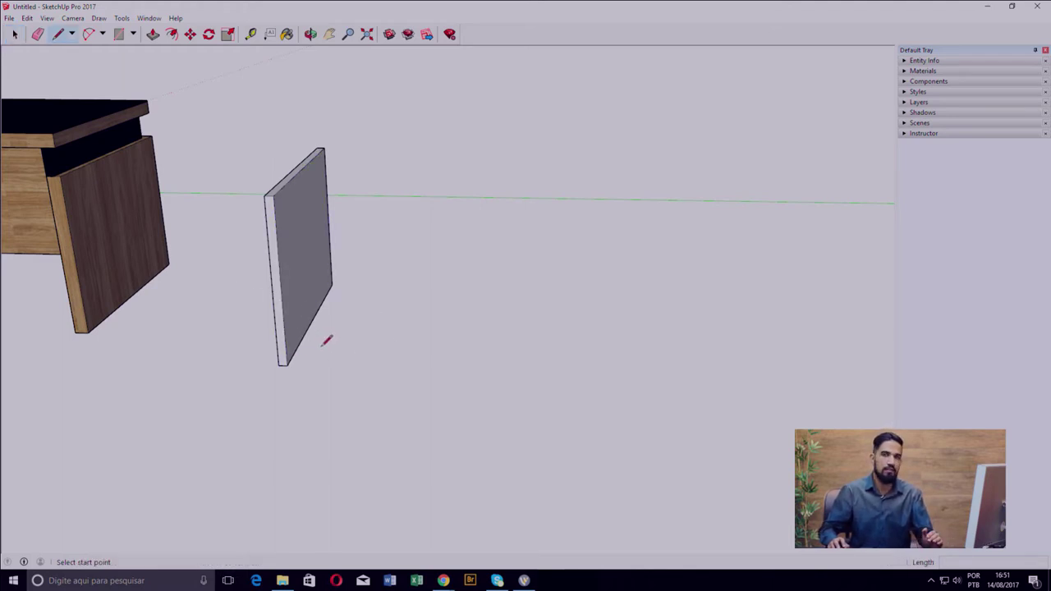
key("space")
left_click(298, 283)
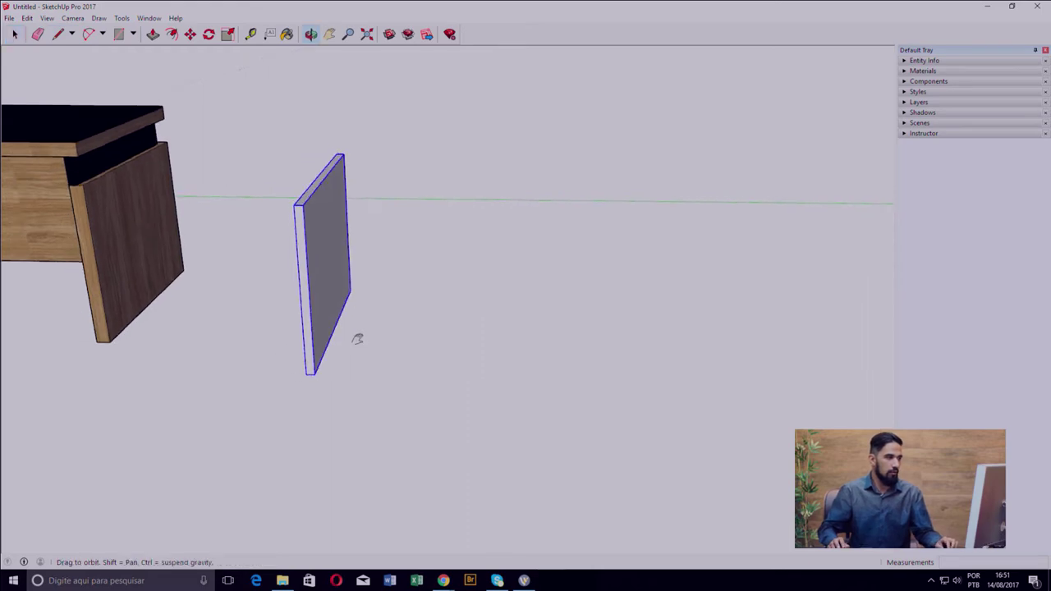
mouse_move(356, 335)
middle_mouse_down()
mouse_move(307, 342)
mouse_move(312, 375)
mouse_move(371, 380)
mouse_move(305, 400)
middle_mouse_up()
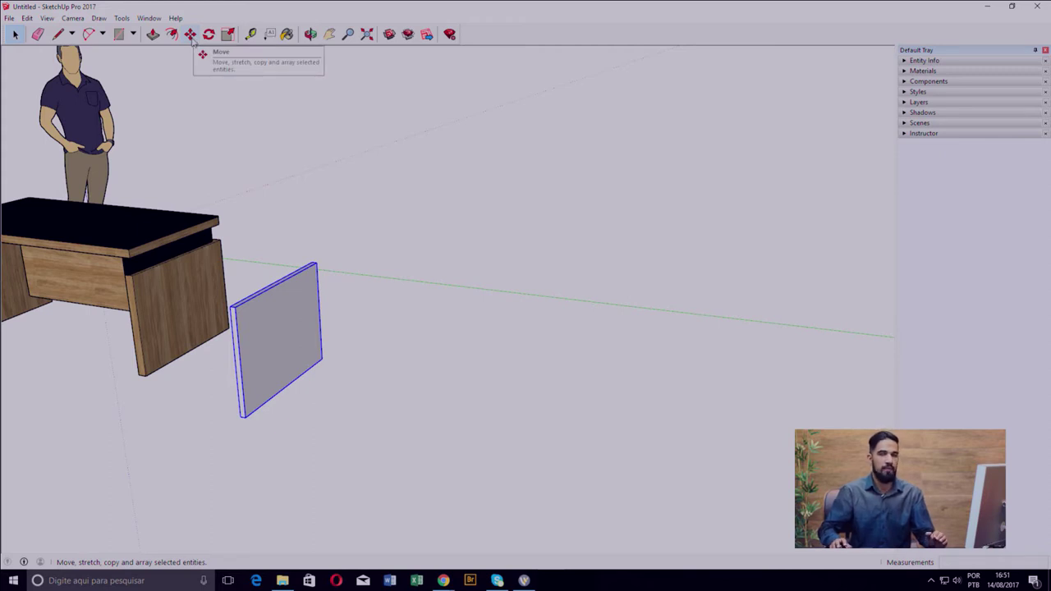
- Start copying the grouped panel from its bottom corner, locked to the green axis
left_click(193, 41)
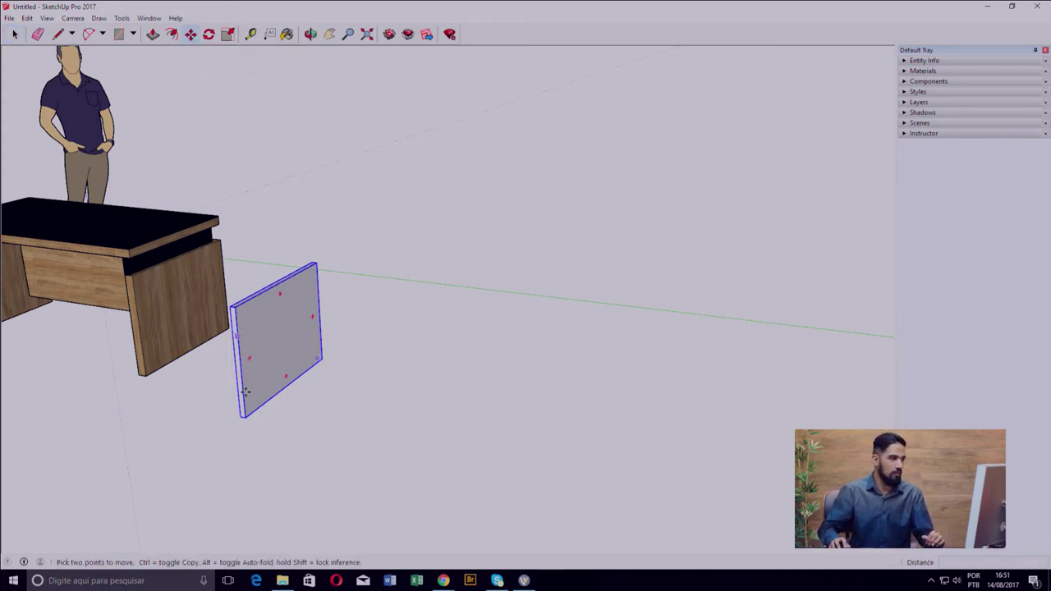
left_click(246, 419)
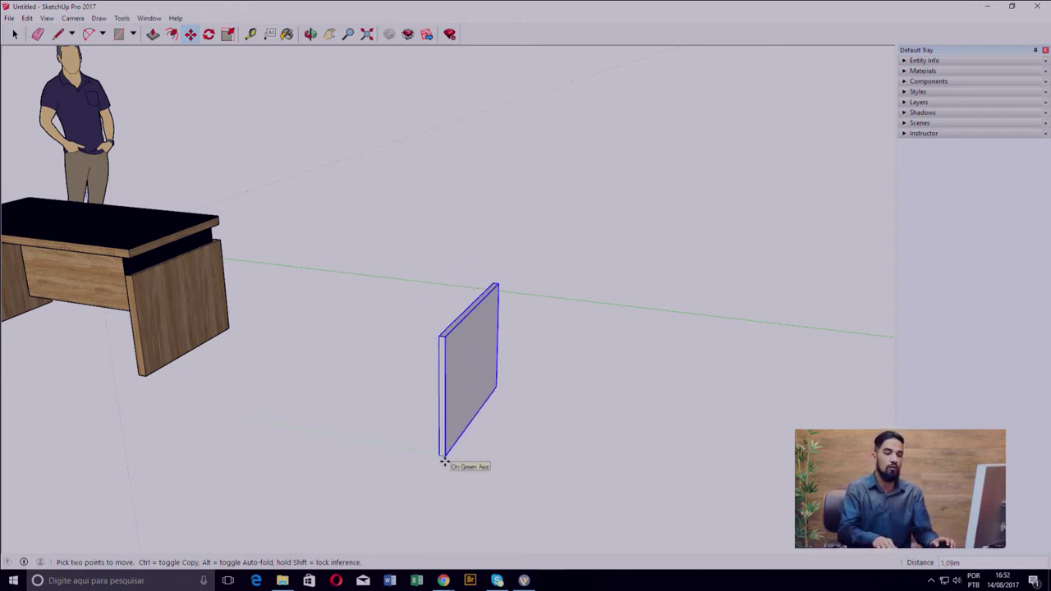
key("Right")
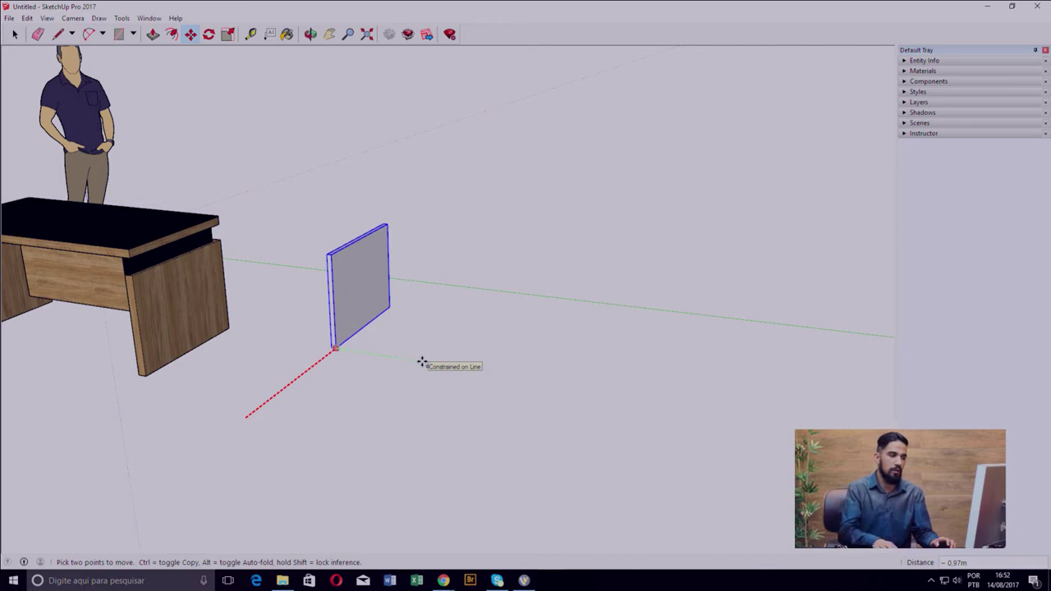
key("Left")
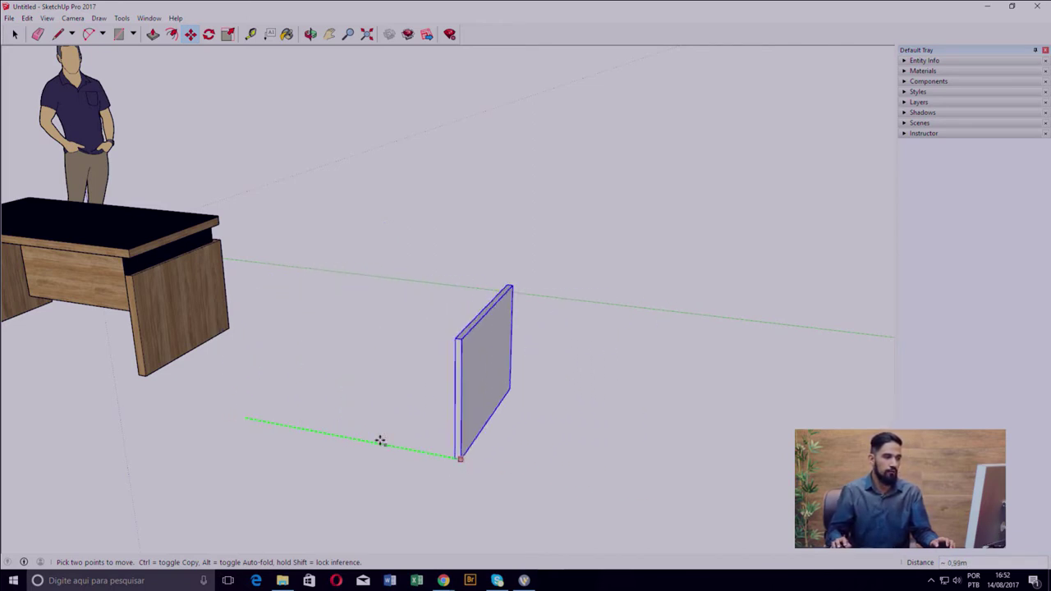
key("Up")
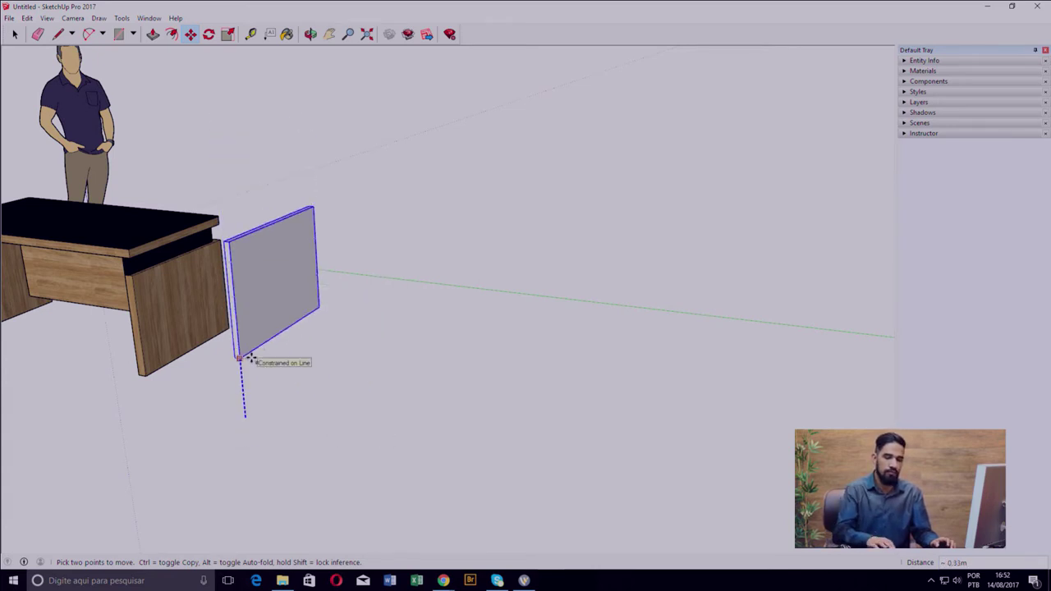
key("Up")
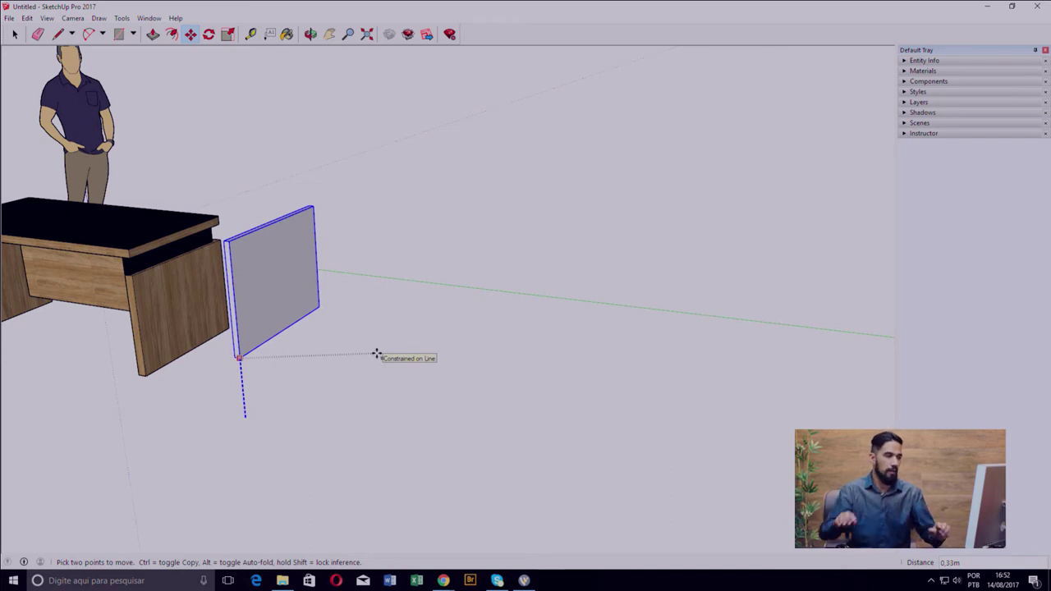
type("-1,50m")
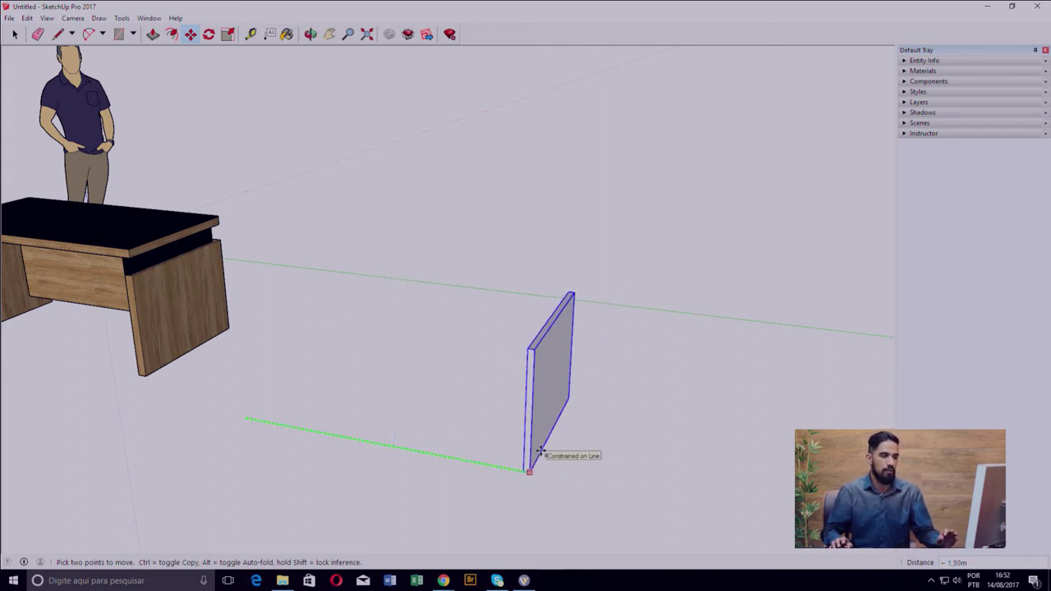
key("ctrl")
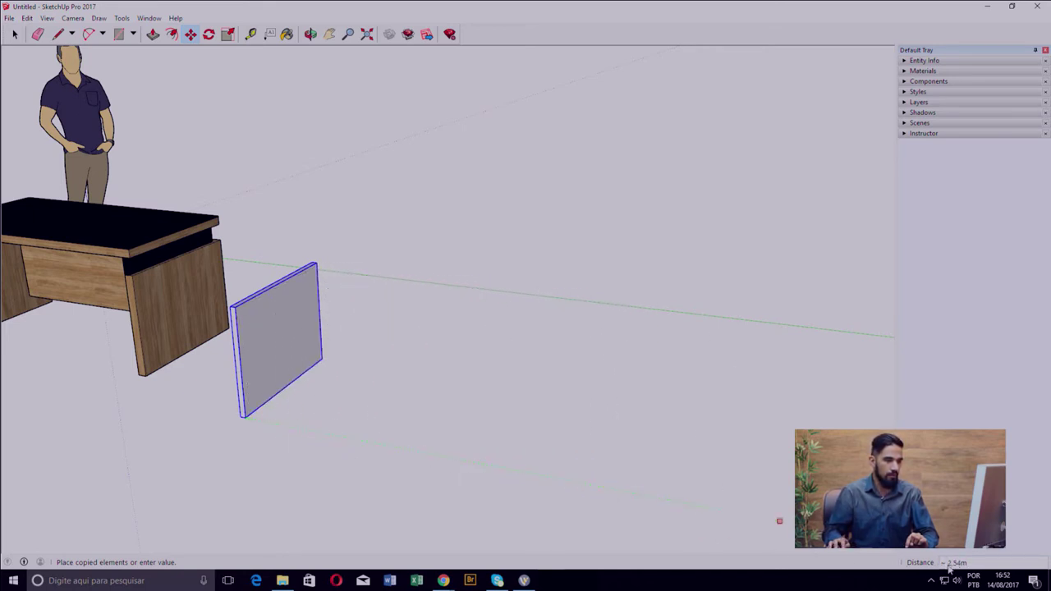
- Drop the panel copy at 1.5 m along the green axis, giving two panels
type("1.5")
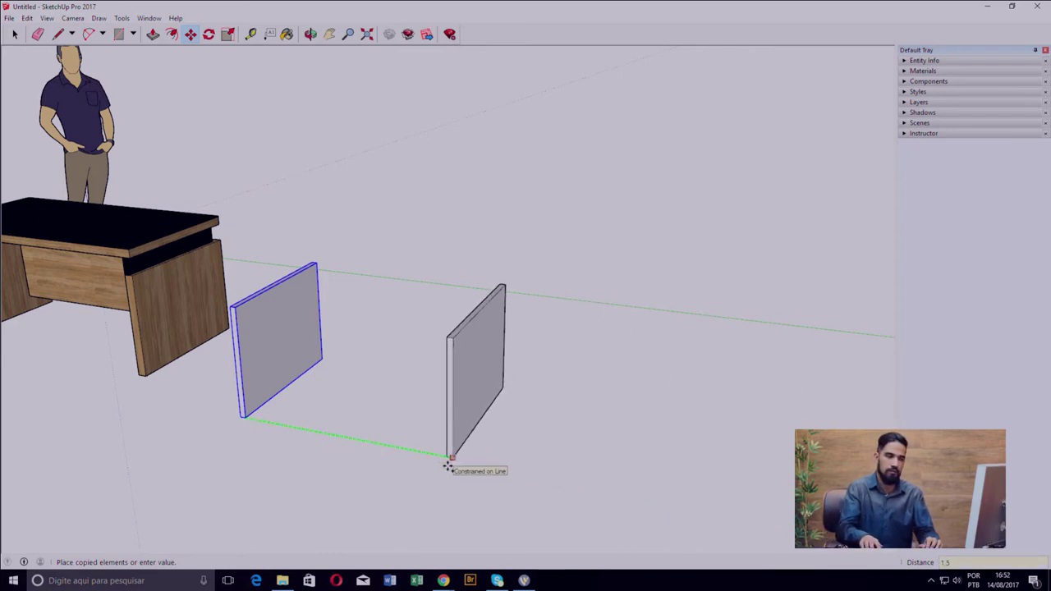
key("Return")
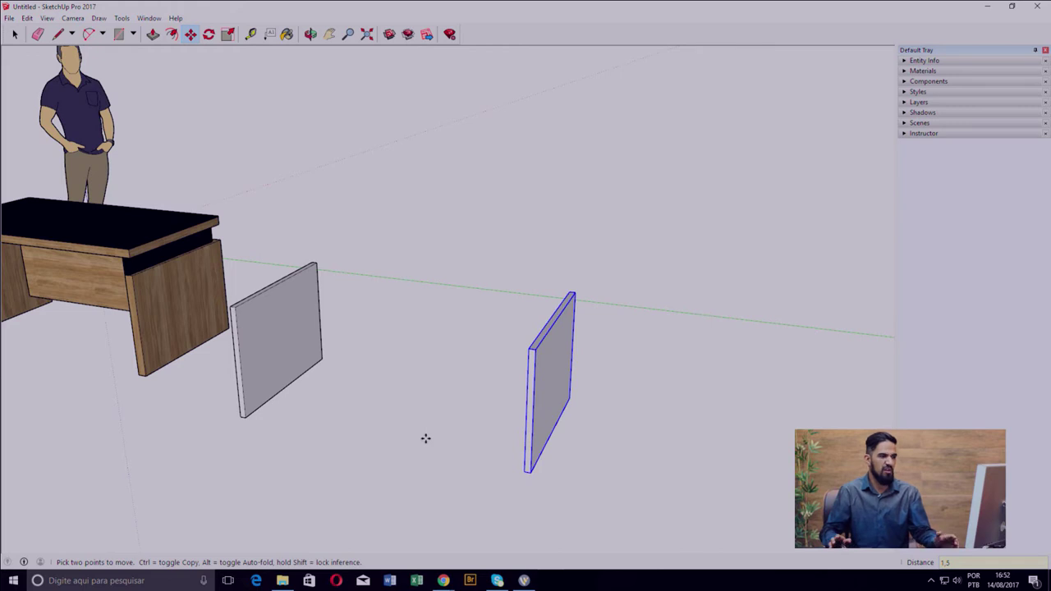
mouse_move(465, 380)
middle_mouse_down()
mouse_move(347, 397)
mouse_move(545, 430)
mouse_move(470, 450)
middle_mouse_up()
key("space")
left_click(496, 426)
left_click(388, 351)
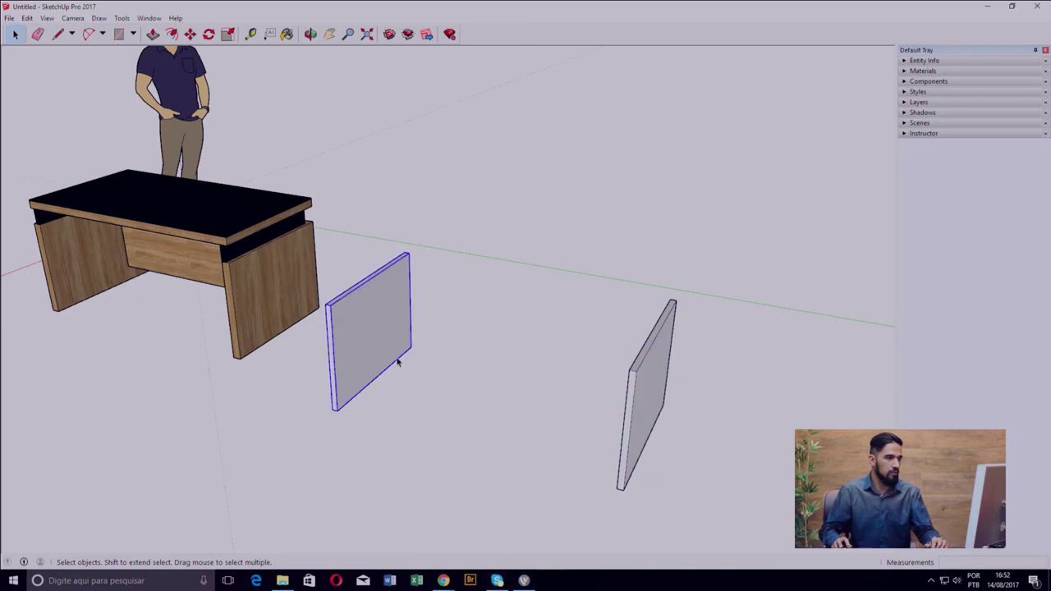
mouse_move(399, 359)
middle_mouse_down()
mouse_move(326, 367)
mouse_move(197, 345)
mouse_move(552, 394)
mouse_move(504, 375)
mouse_move(465, 399)
mouse_move(711, 375)
middle_mouse_up()
left_click(464, 398)
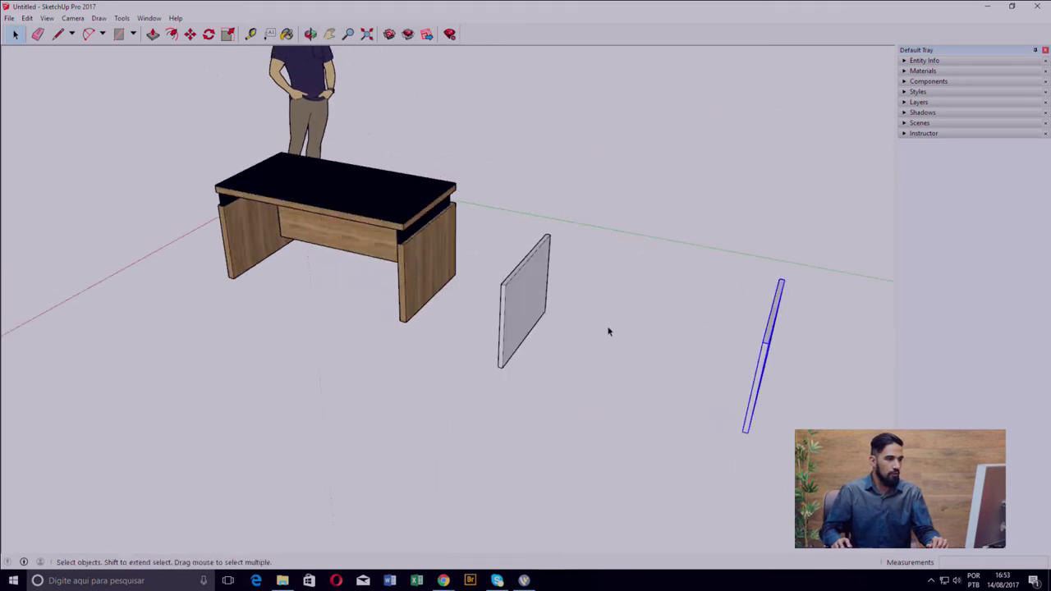
left_click(765, 362)
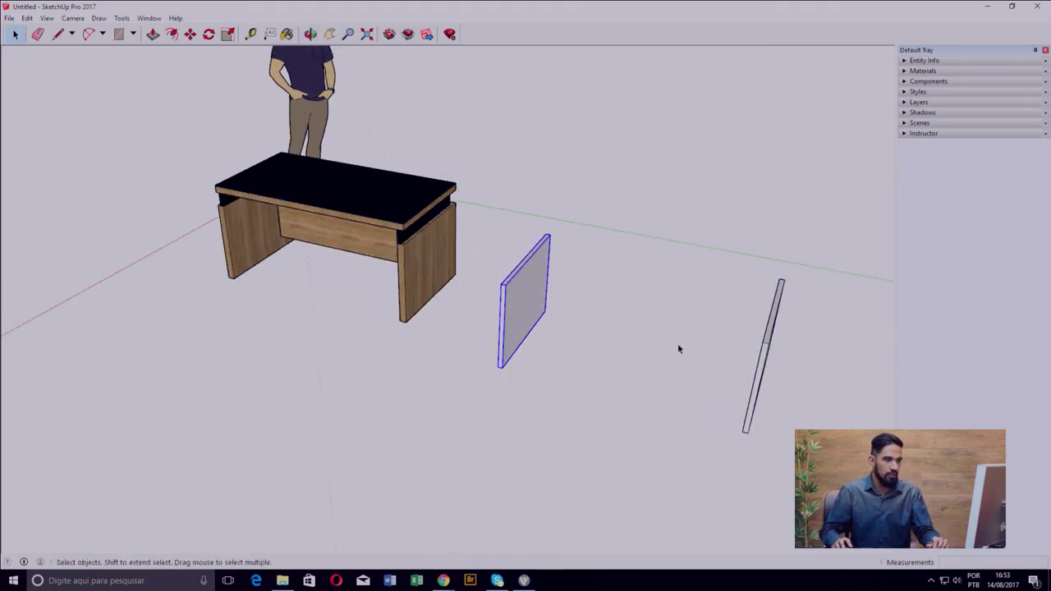
left_click(767, 359)
mouse_move(767, 358)
middle_mouse_down()
mouse_move(594, 399)
mouse_move(527, 434)
middle_mouse_up()
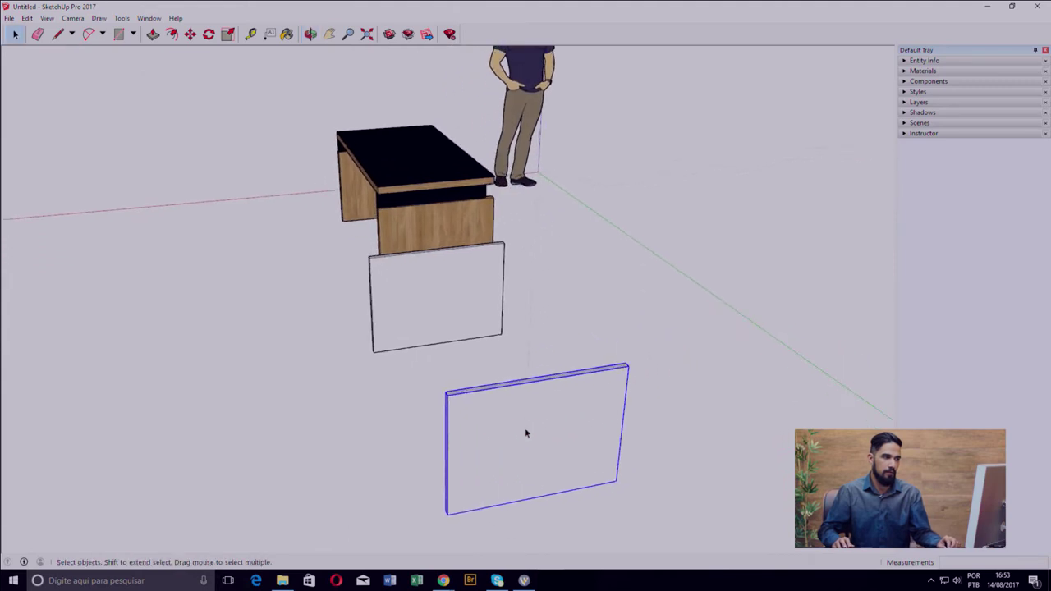
middle_click_drag(558, 367, 458, 379)
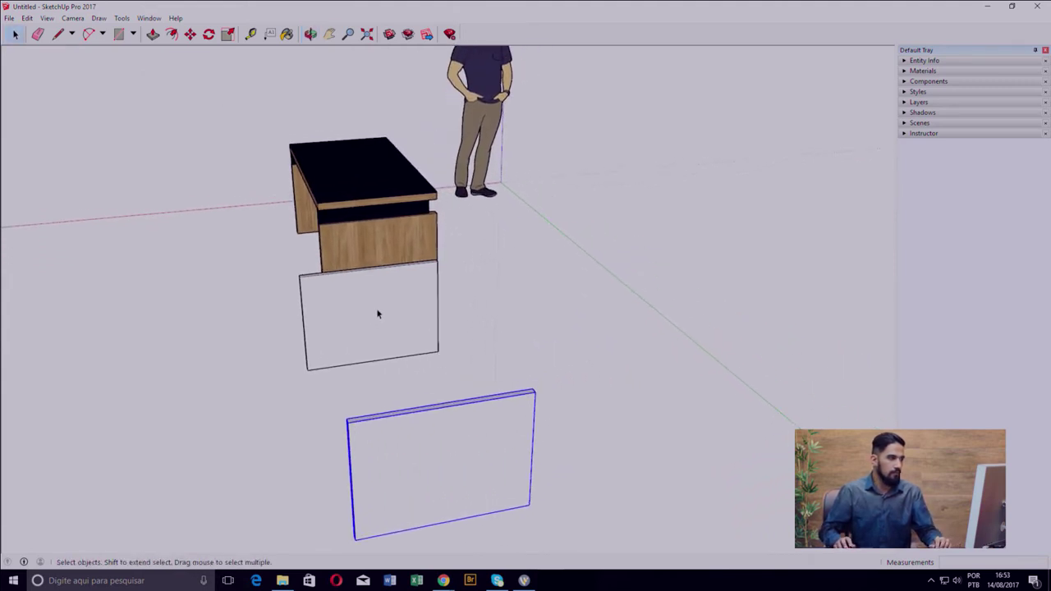
mouse_move(377, 313)
middle_mouse_down()
mouse_move(427, 352)
mouse_move(418, 361)
mouse_move(462, 291)
middle_mouse_up()
scroll(347, 234, "up", 2)
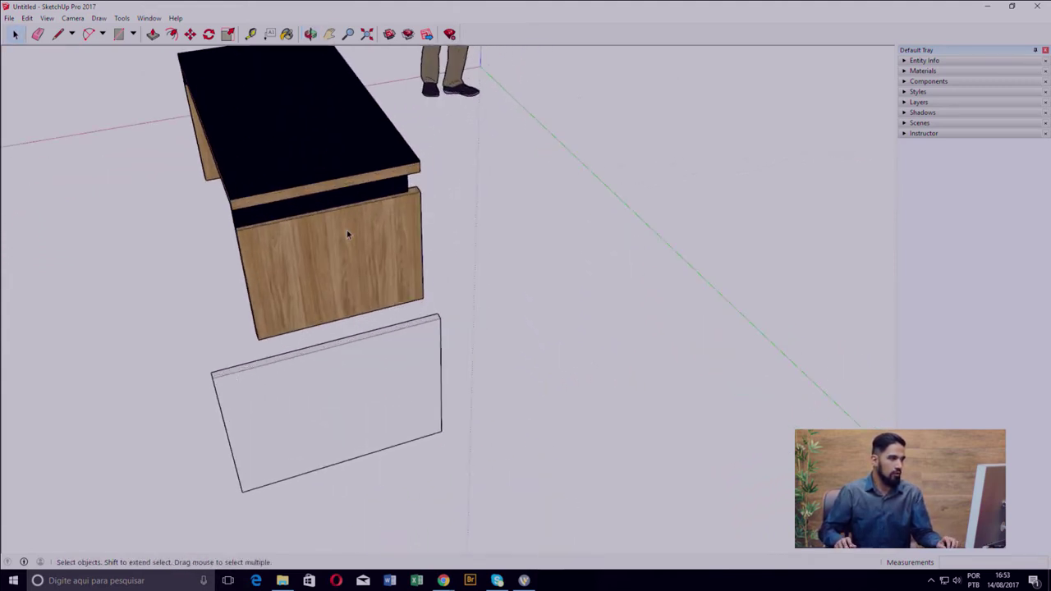
scroll(356, 202, "down", 3)
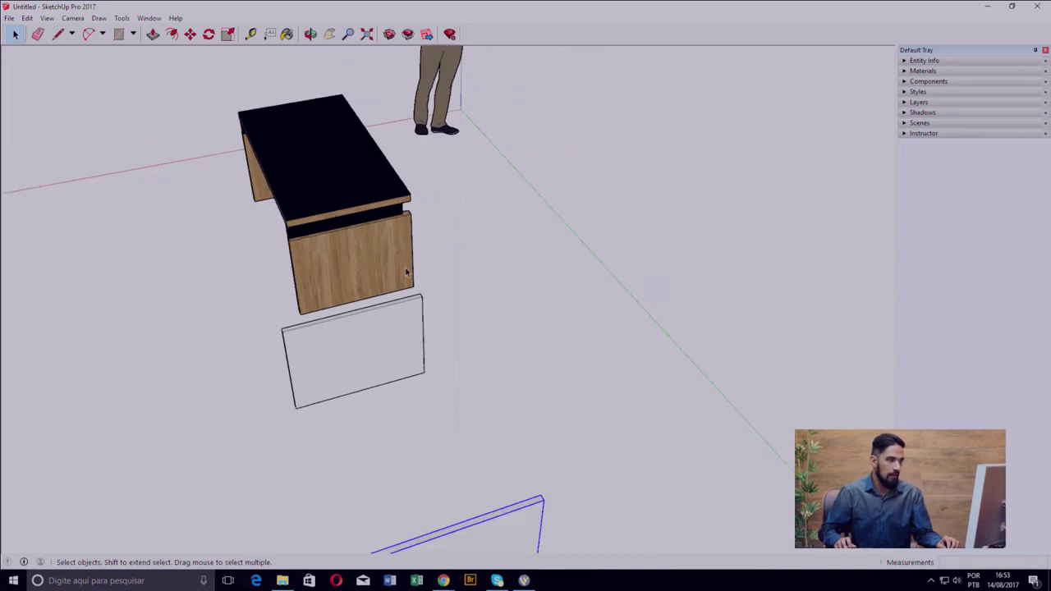
middle_click_drag(399, 348, 538, 345)
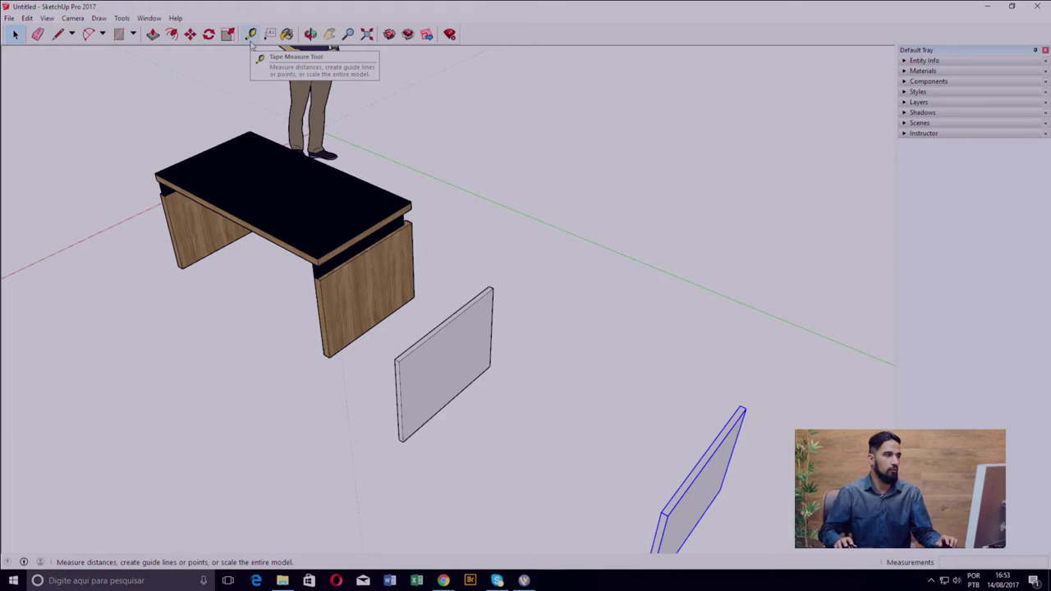
middle_click_drag(395, 296, 442, 298)
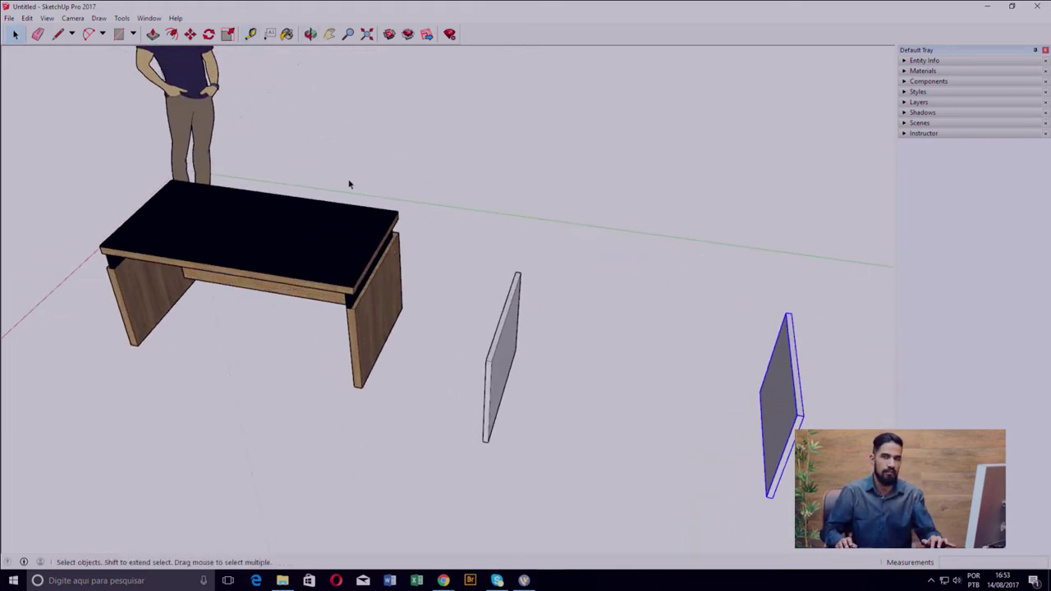
- Place a Tape Measure guide line 0.05 m from the near panel's top corner
key("t")
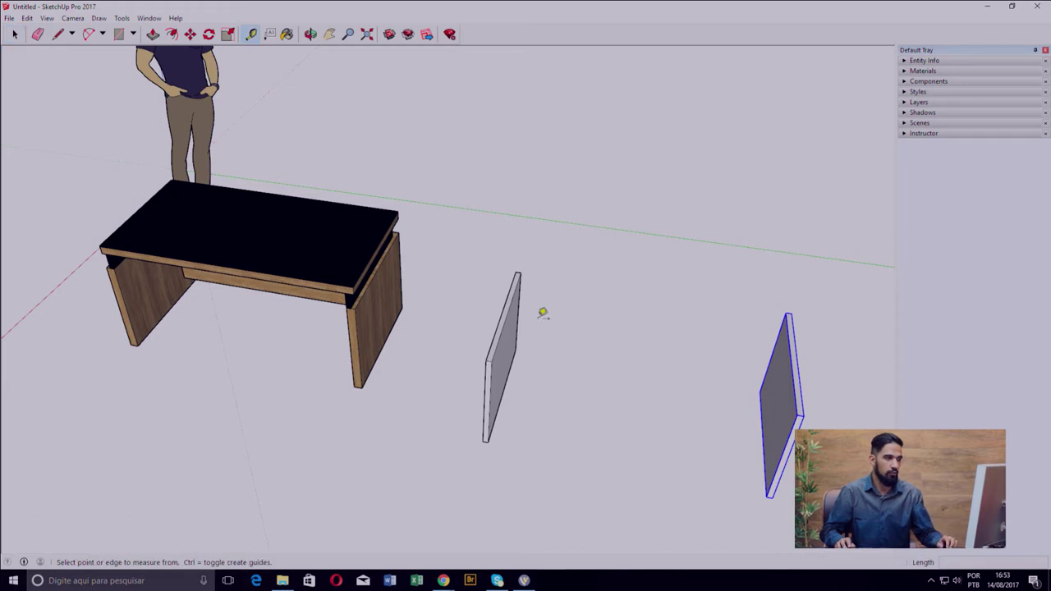
scroll(424, 277, "up", 2)
scroll(380, 260, "up", 3)
scroll(376, 263, "up", 2)
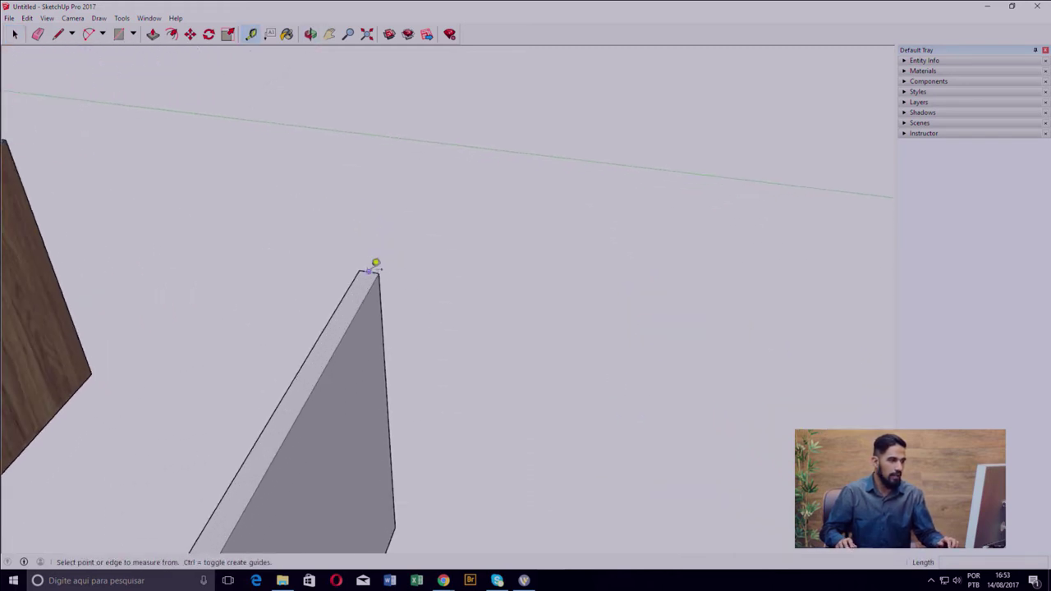
left_click(373, 265)
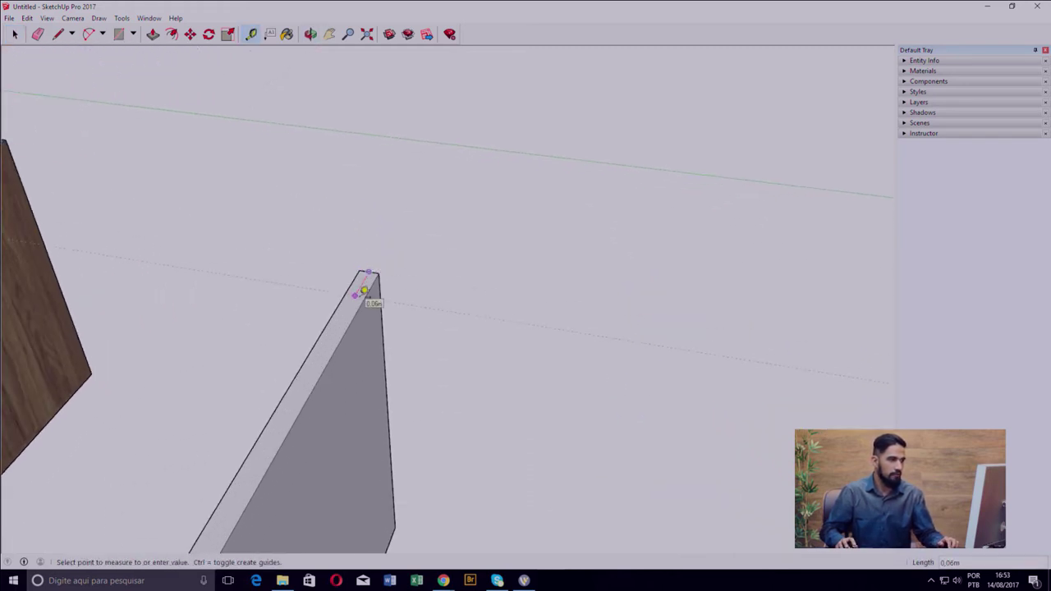
type("05")
key("Return")
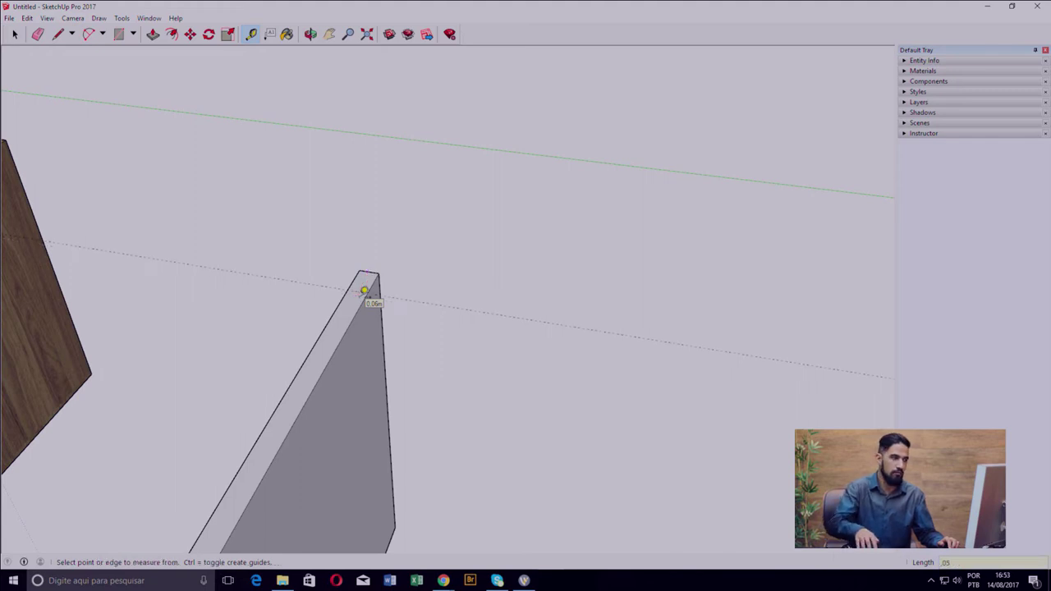
left_click(328, 325)
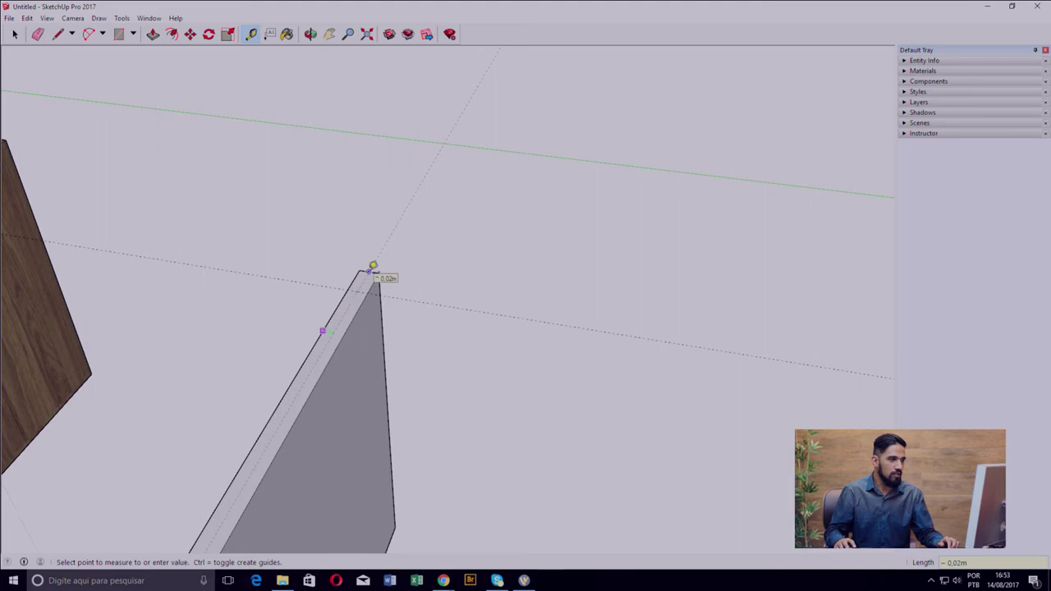
scroll(374, 266, "up", 1)
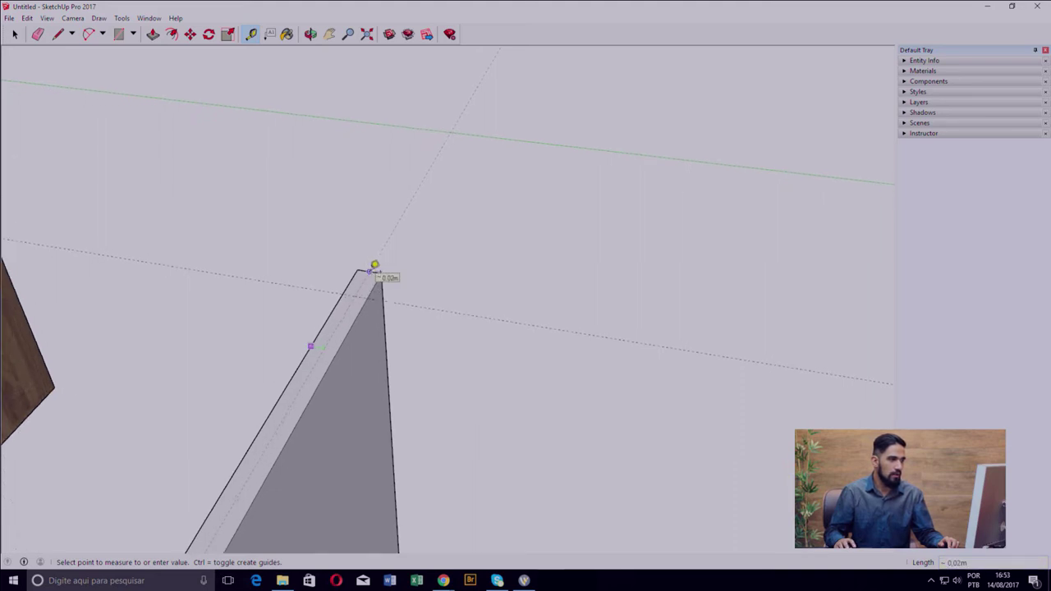
key("Escape")
- Start a second guide measurement from the far panel's edge
scroll(377, 271, "down", 1)
scroll(452, 317, "down", 2)
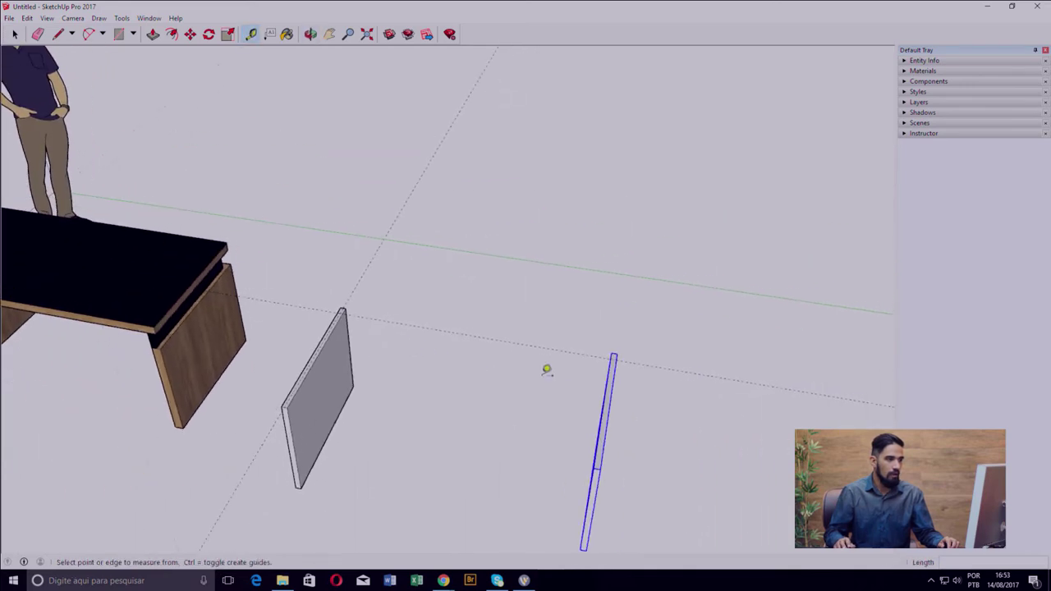
scroll(566, 371, "up", 2)
left_click(646, 384)
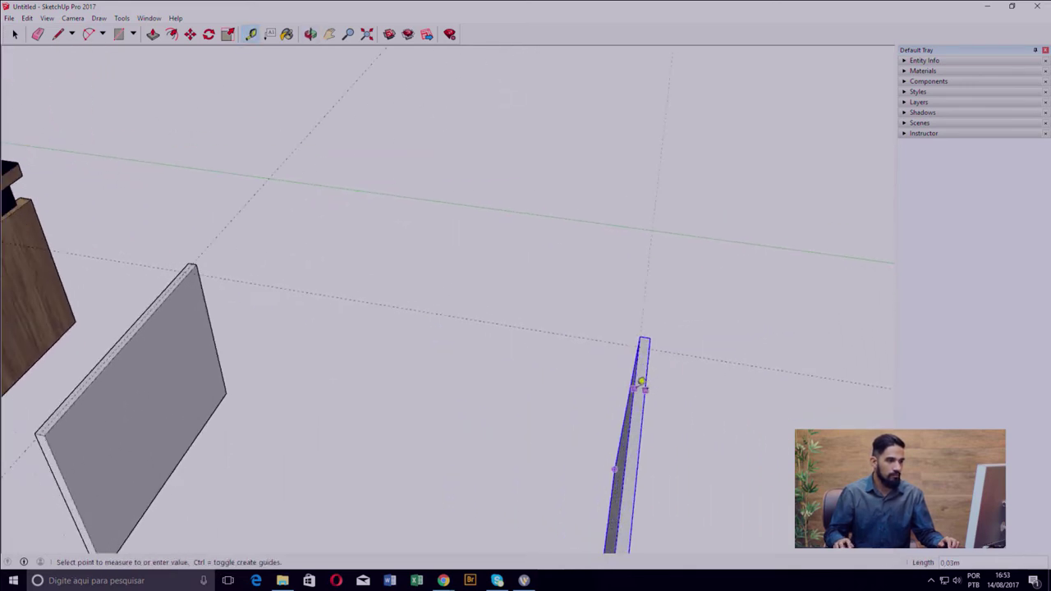
scroll(645, 382, "up", 1)
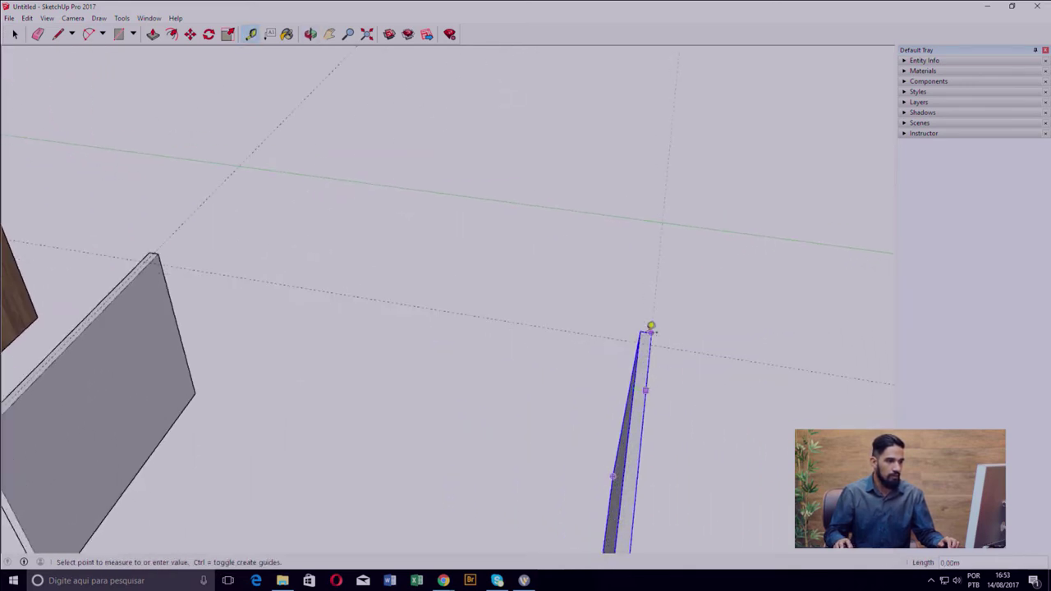
scroll(652, 326, "up", 1)
scroll(651, 326, "up", 1)
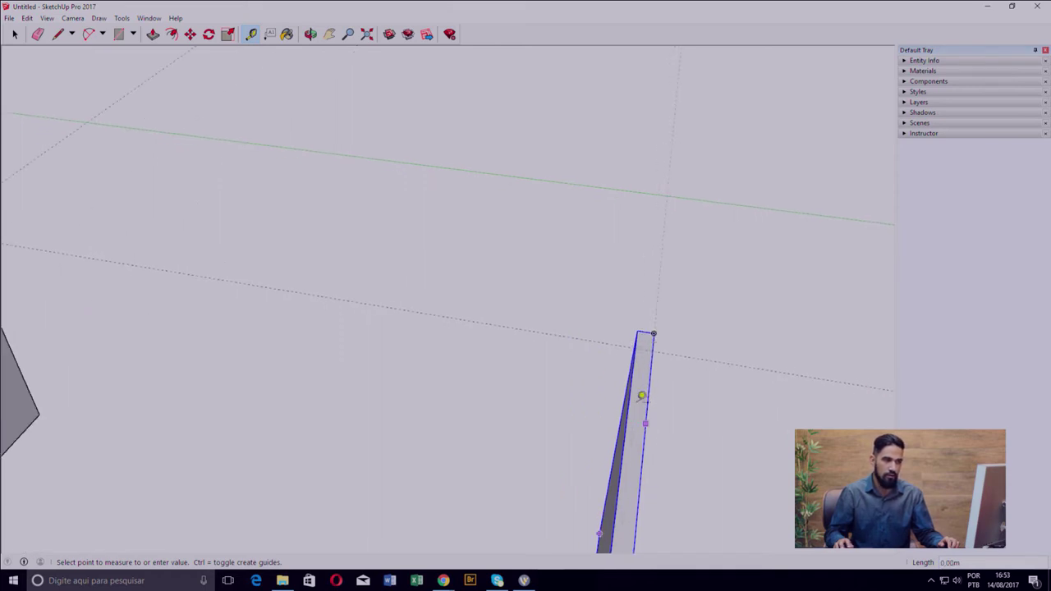
scroll(650, 326, "up", 1)
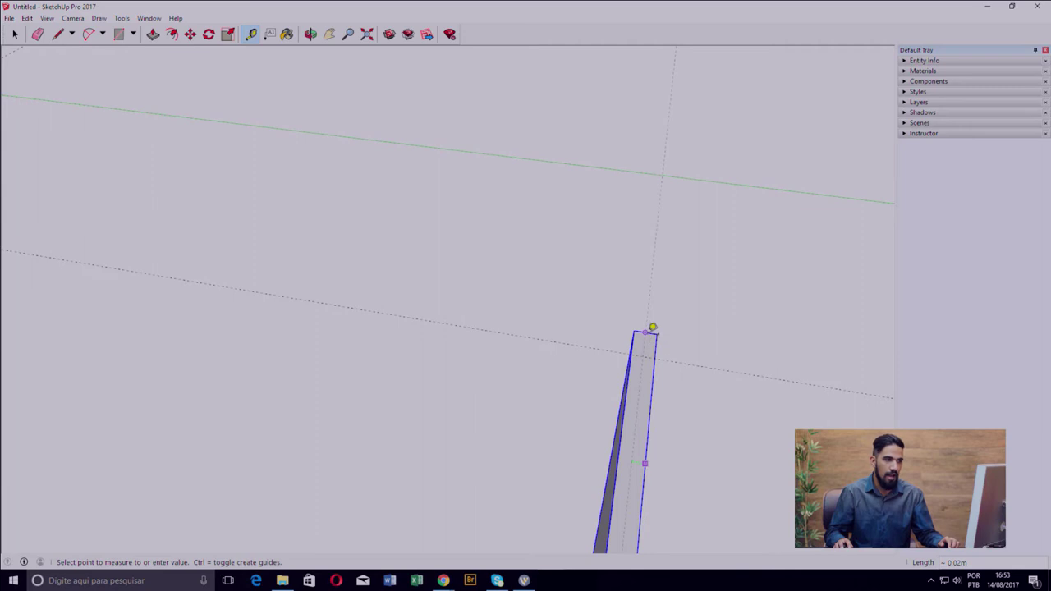
scroll(652, 327, "down", 2)
scroll(654, 359, "down", 2)
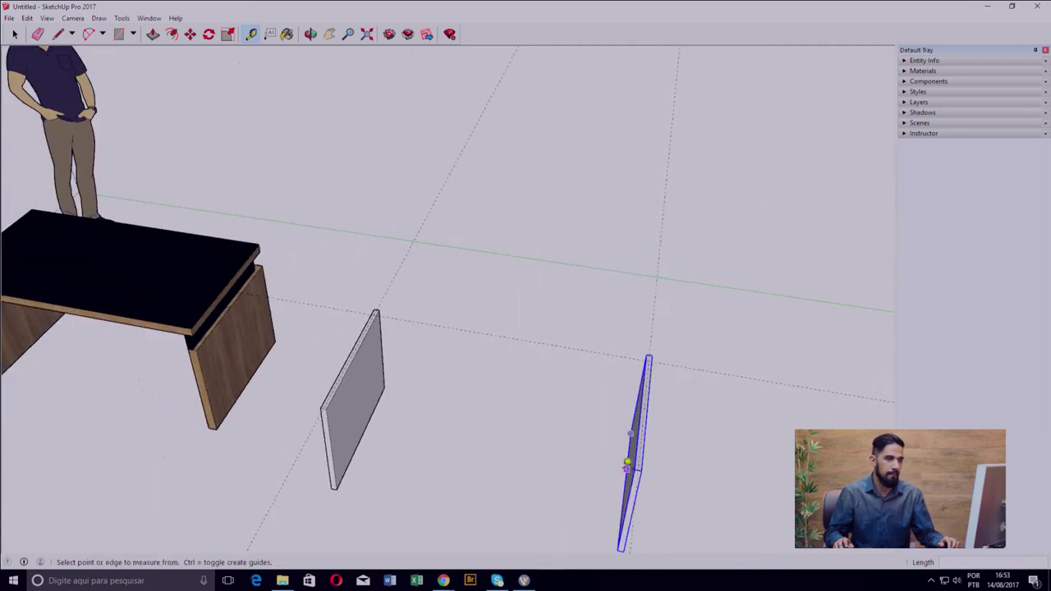
key("r")
scroll(329, 403, "up", 2)
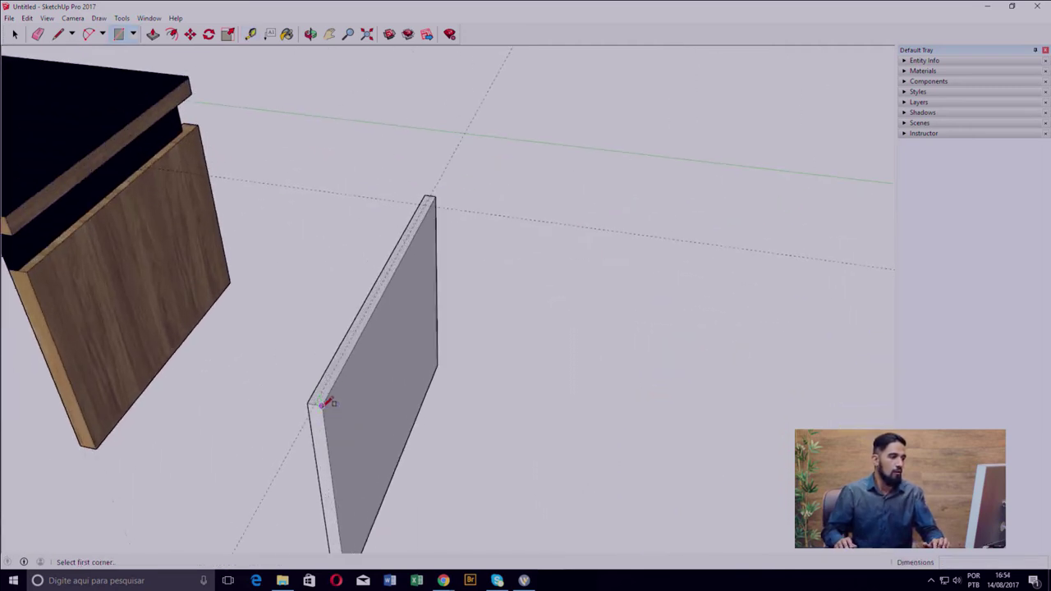
scroll(328, 404, "up", 1)
- Draw the 1.50 m × 0.75 m desktop rectangle from the near panel's top corner to the far one's
left_click(319, 403)
scroll(319, 402, "down", 3)
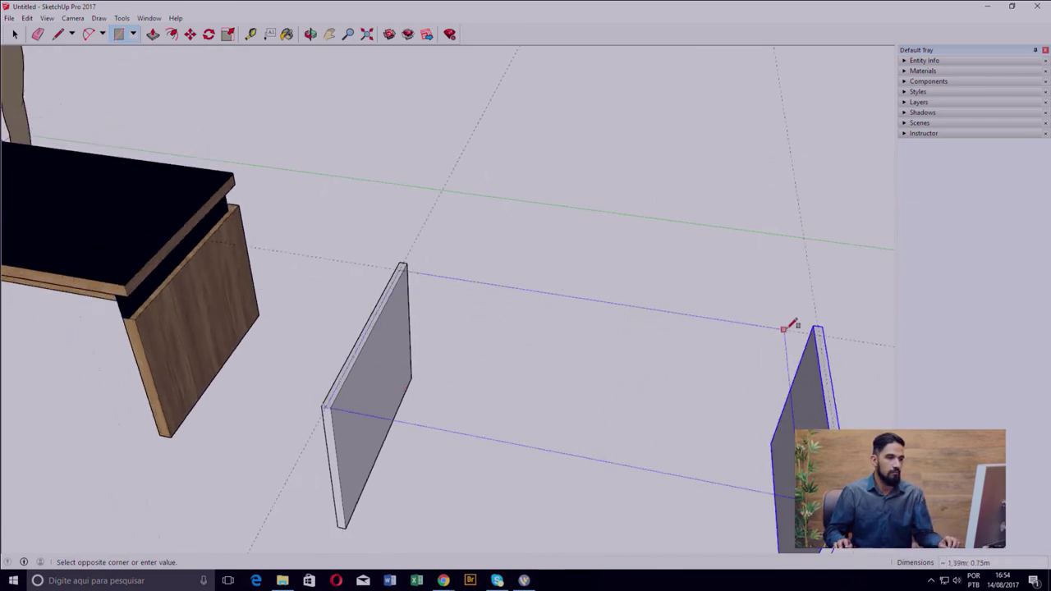
left_click(818, 329)
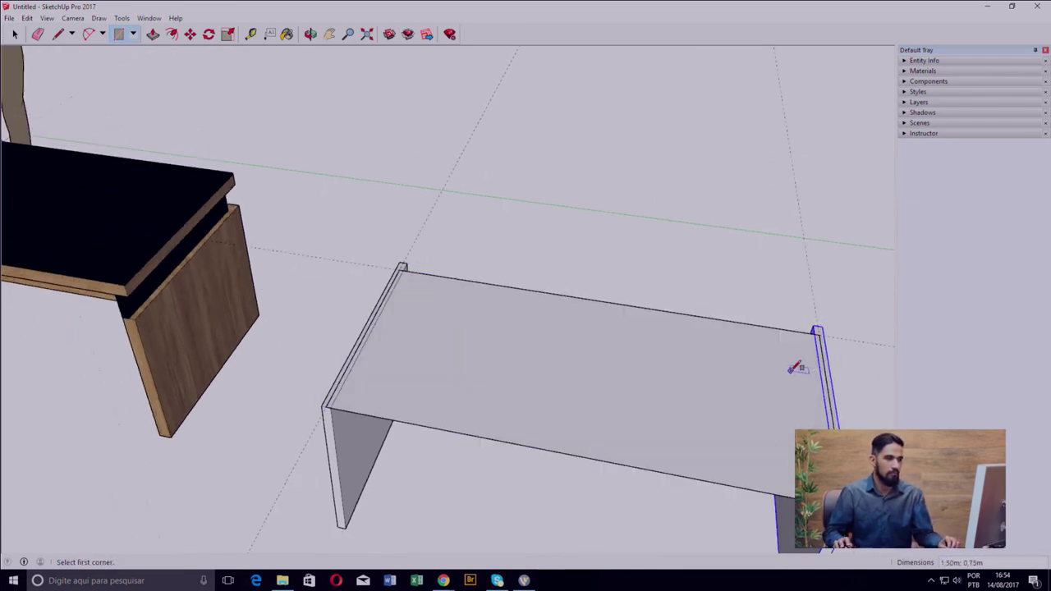
mouse_move(798, 364)
middle_mouse_down()
mouse_move(605, 392)
mouse_move(434, 348)
mouse_move(785, 355)
mouse_move(603, 380)
mouse_move(568, 416)
mouse_move(496, 427)
middle_mouse_up()
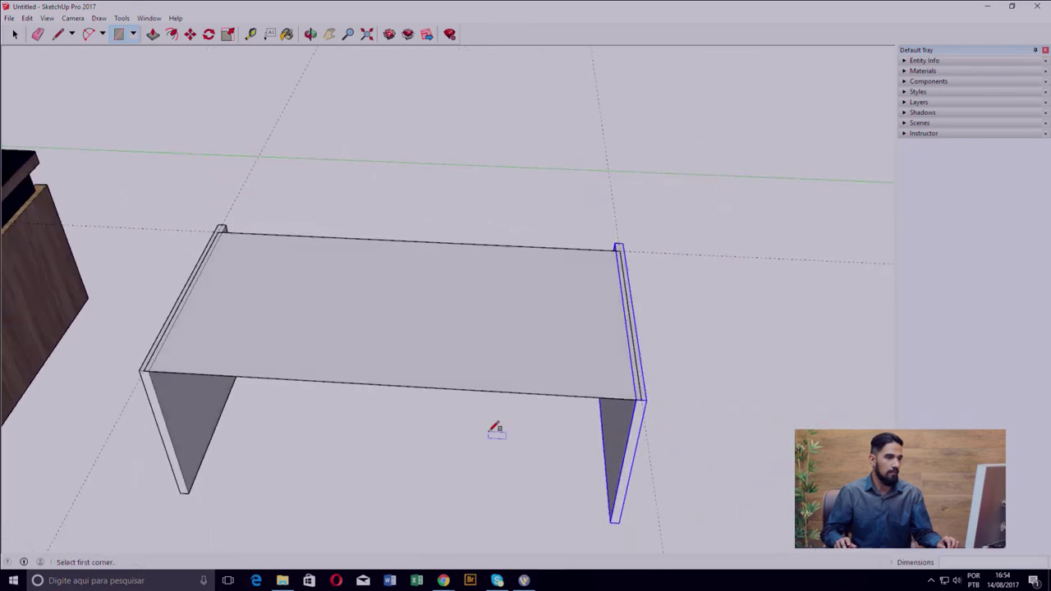
mouse_move(418, 404)
middle_mouse_down()
mouse_move(383, 413)
mouse_move(458, 376)
mouse_move(205, 372)
mouse_move(436, 362)
mouse_move(462, 371)
middle_mouse_up()
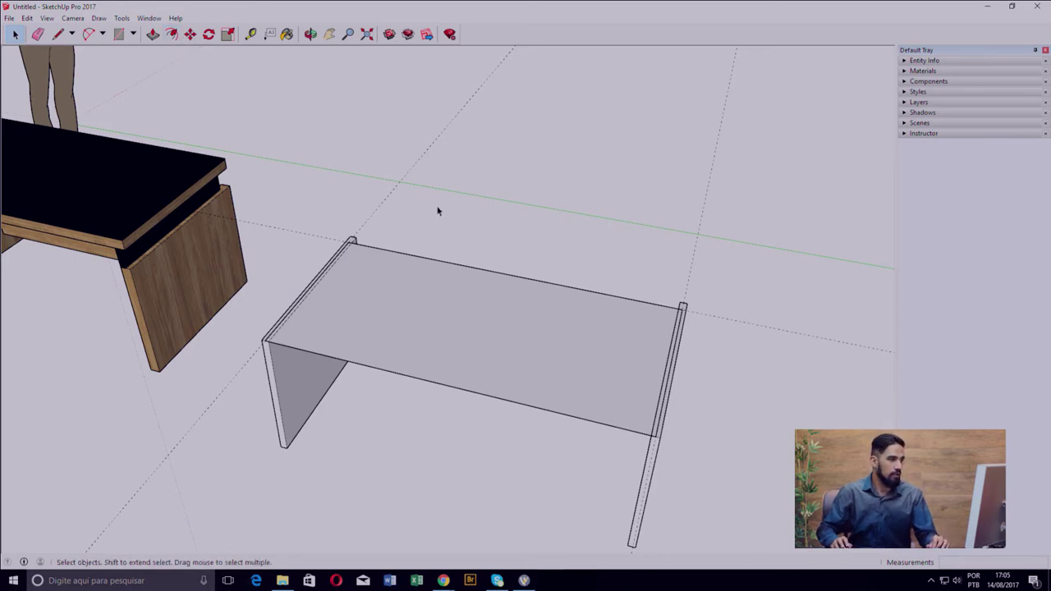
middle_click_drag(450, 262, 479, 282)
key("f")
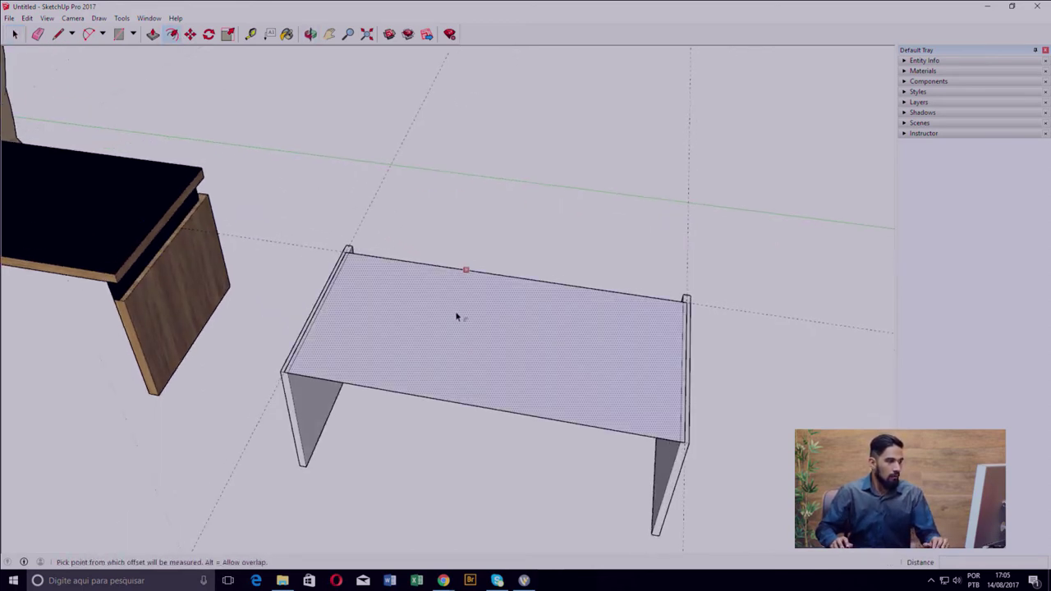
left_click(455, 285)
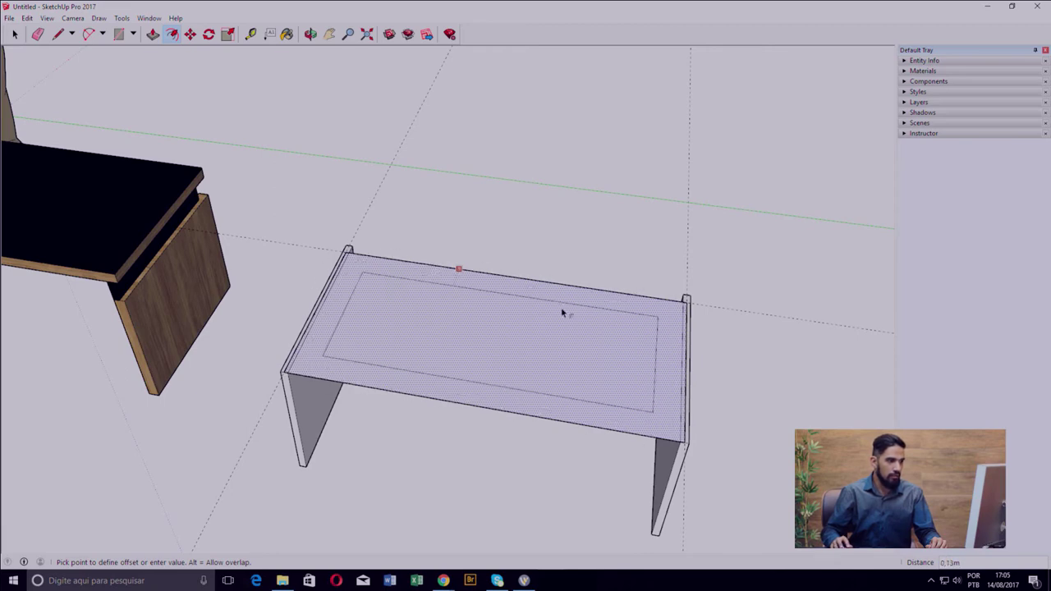
key("Escape")
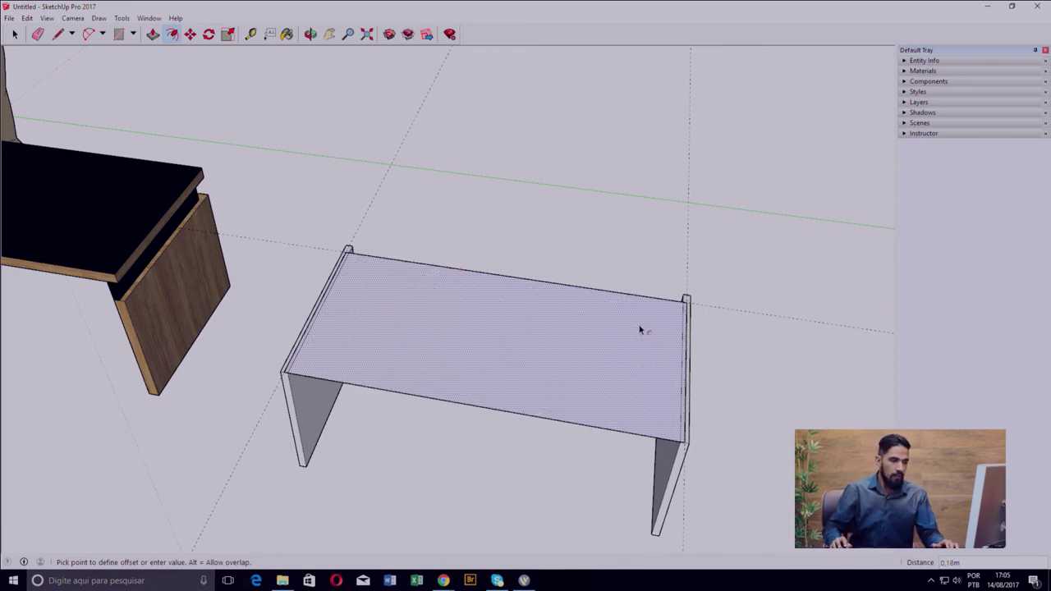
key("space")
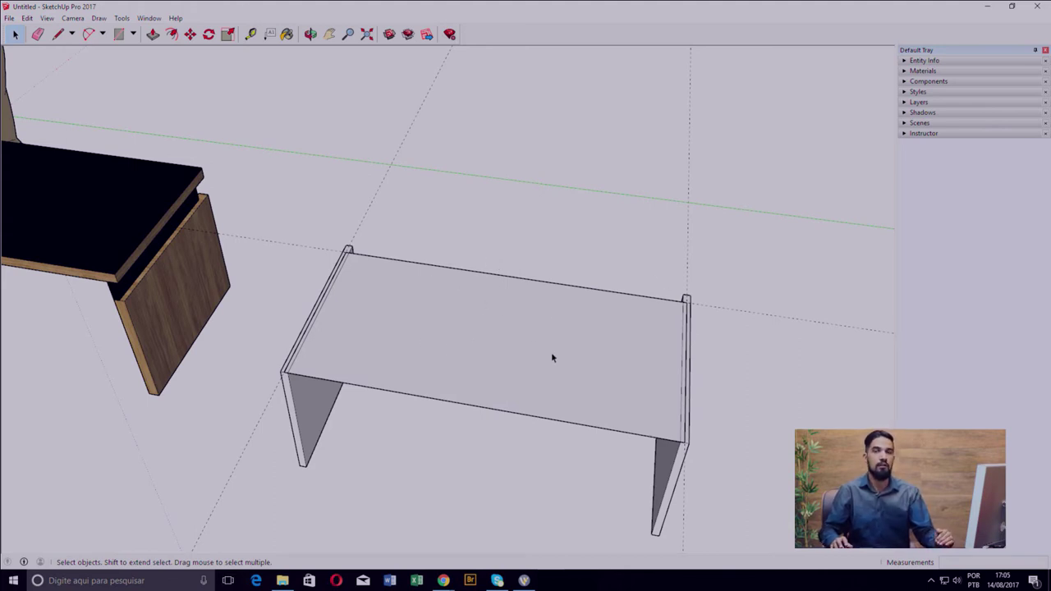
left_click(16, 37)
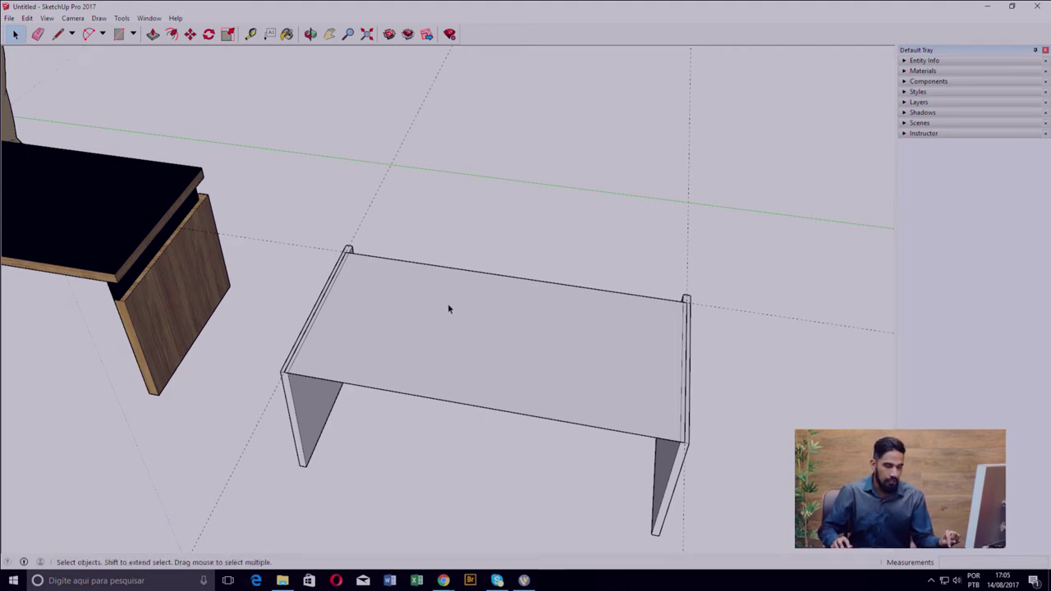
scroll(343, 274, "up", 1)
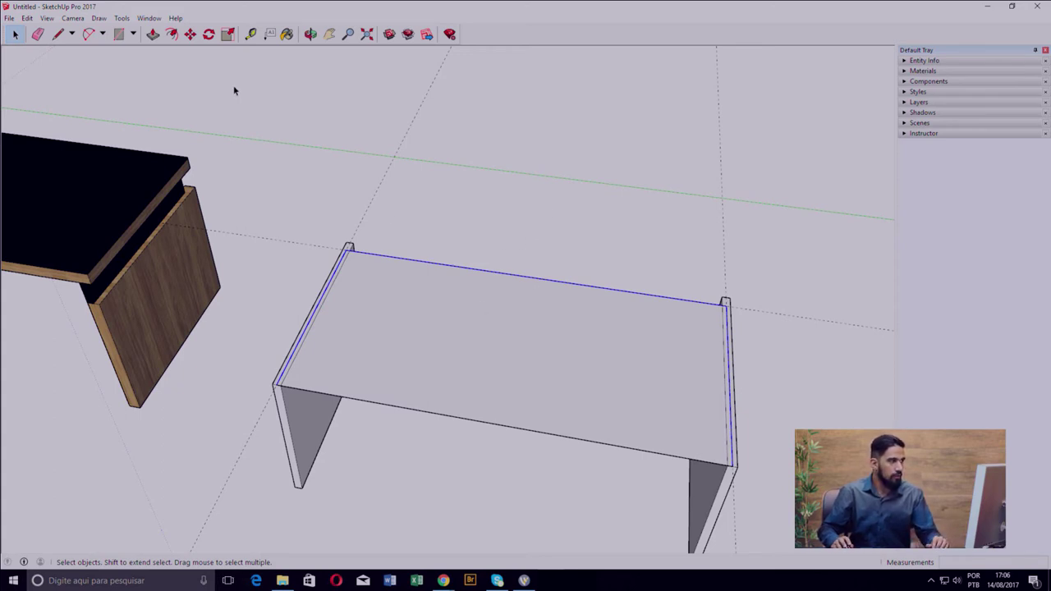
key("f")
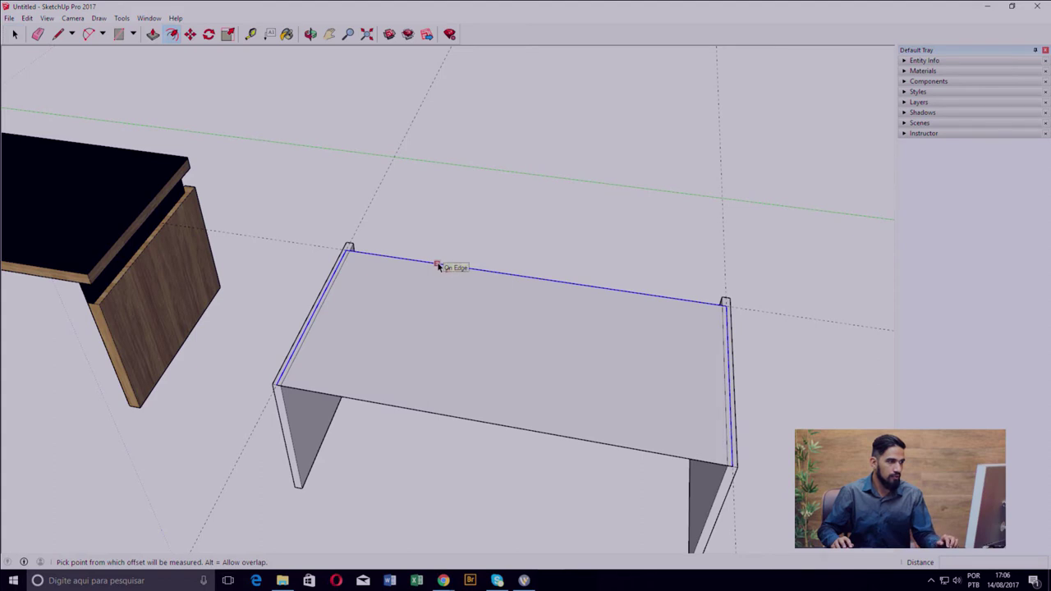
left_click(438, 265)
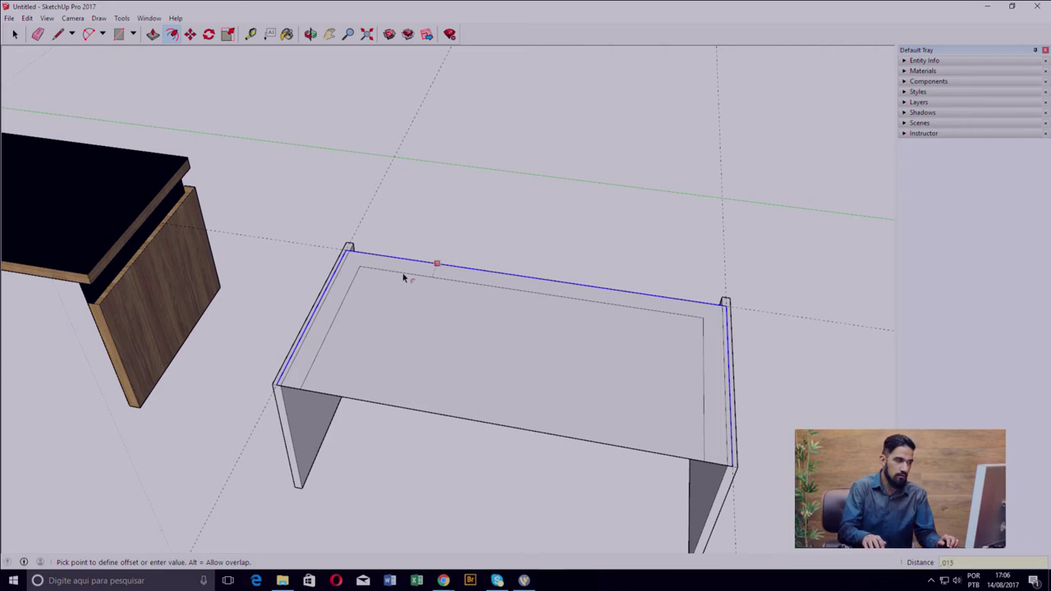
key("space")
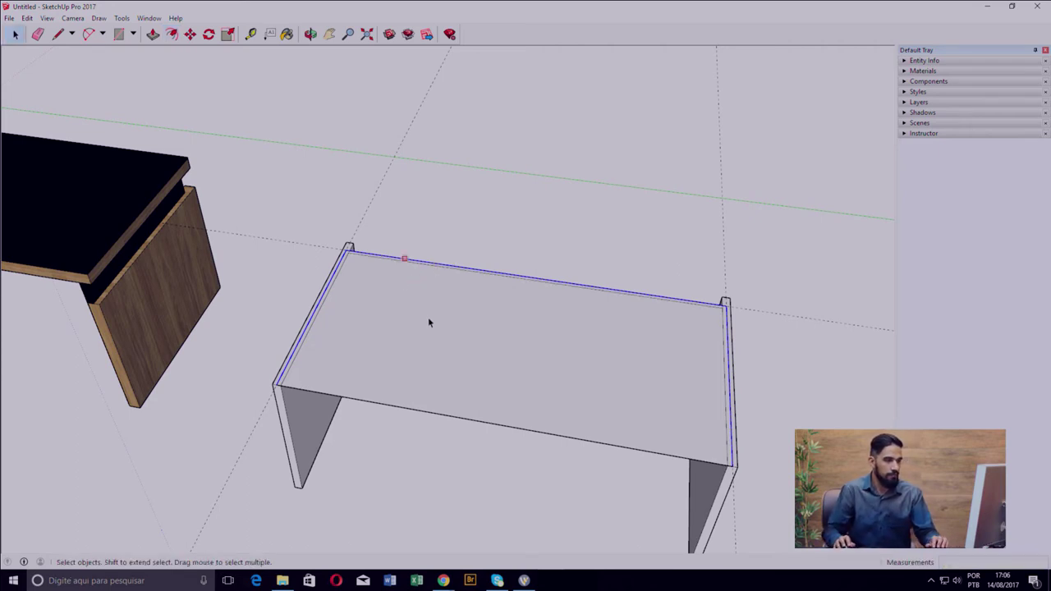
mouse_move(487, 380)
middle_mouse_down()
mouse_move(575, 395)
mouse_move(629, 427)
middle_mouse_up()
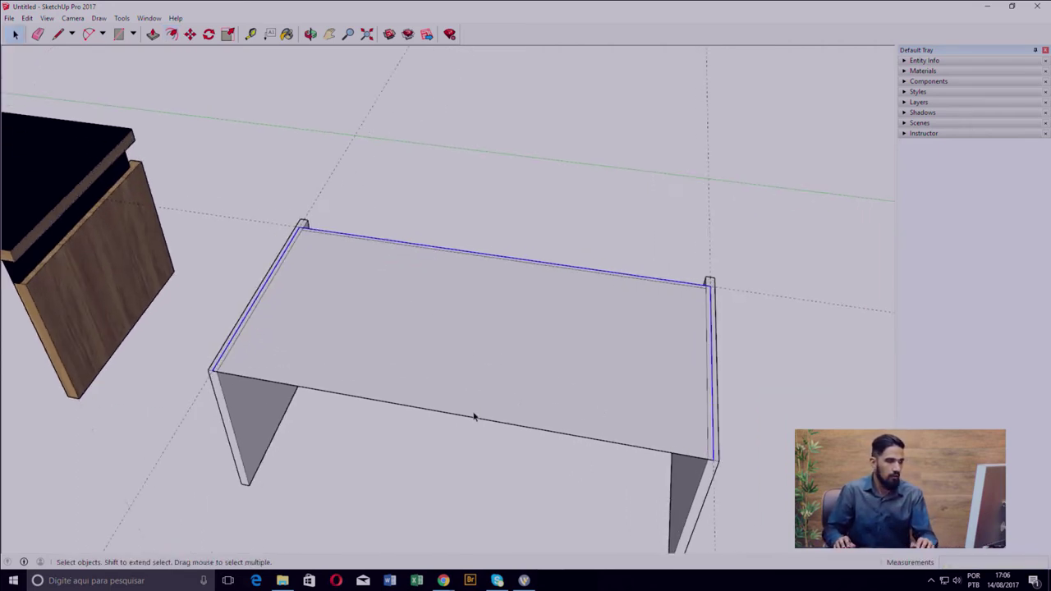
middle_click_drag(474, 418, 610, 405)
middle_click_drag(175, 171, 90, 179)
middle_click_drag(462, 312, 441, 326)
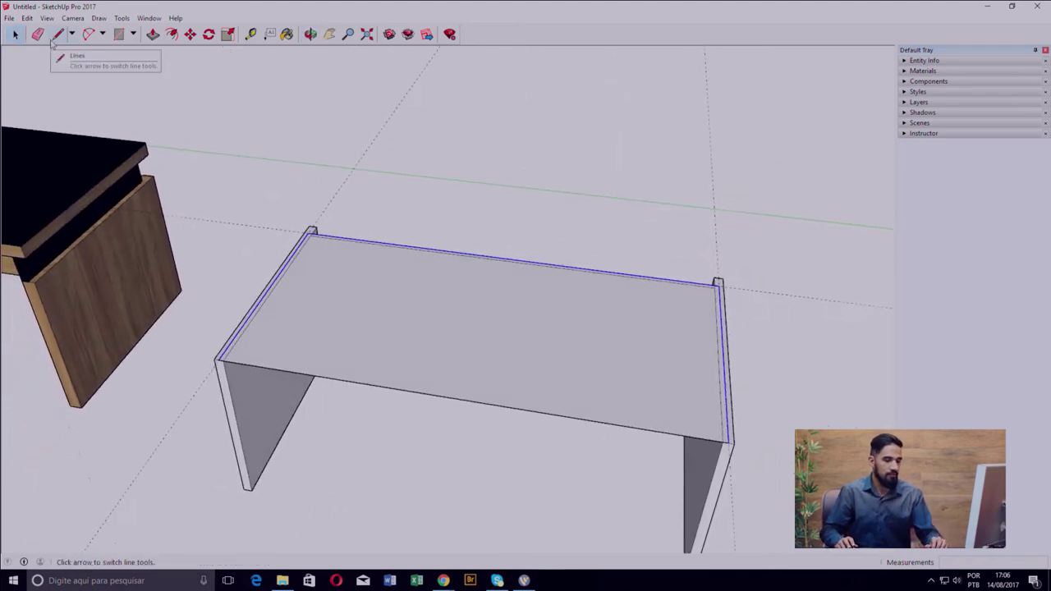
- Erase the flat desktop face between the two grey panels
left_click(37, 34)
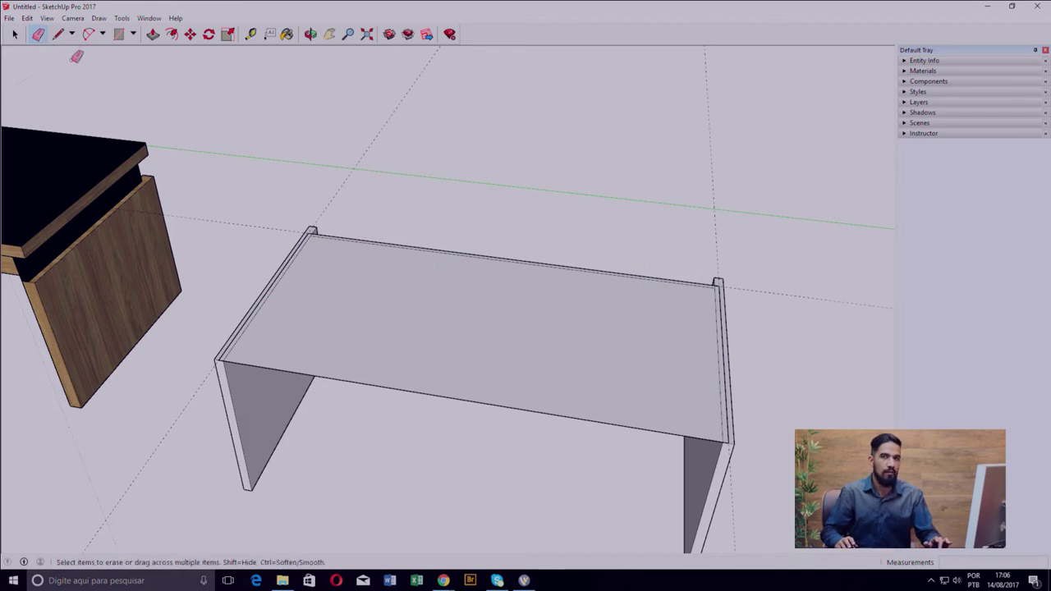
middle_click_drag(440, 409, 455, 422)
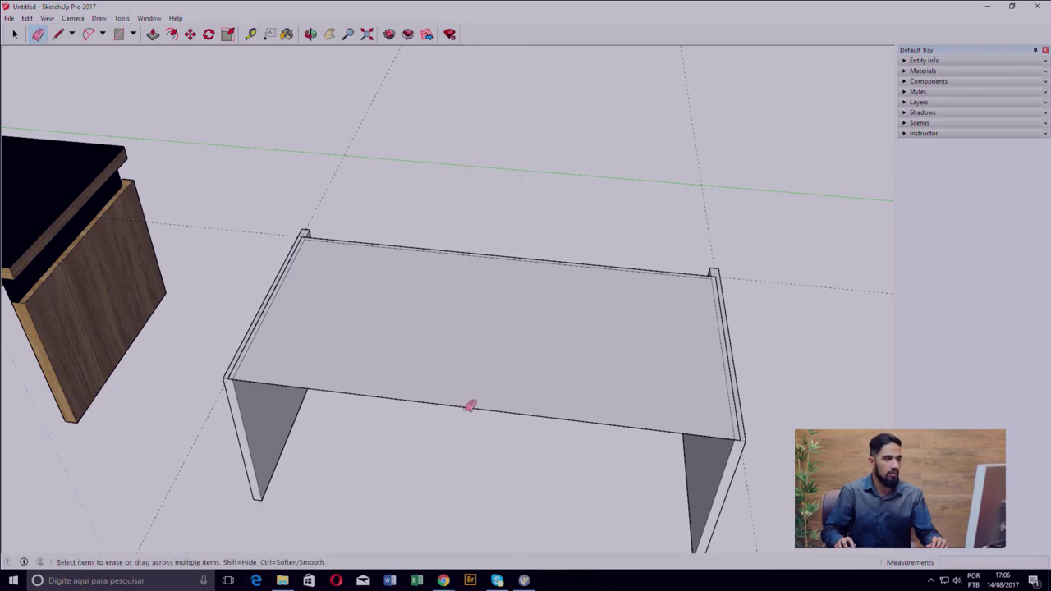
left_click(471, 406)
- Push/pull the thin top strip to a 0.10m board
mouse_move(408, 387)
middle_mouse_down()
mouse_move(685, 373)
mouse_move(387, 369)
middle_mouse_up()
key("p")
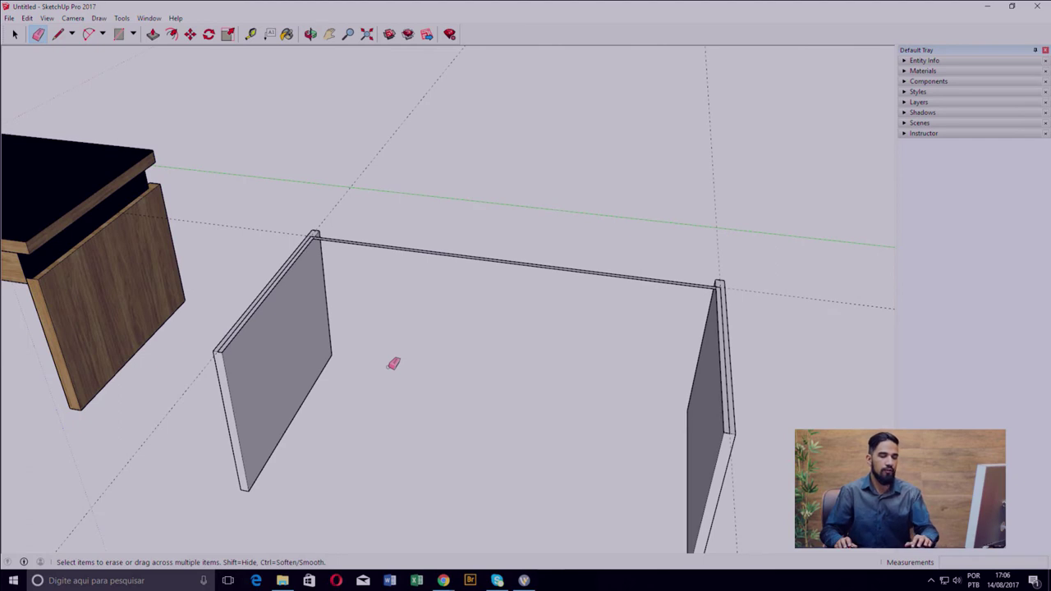
left_click(277, 285)
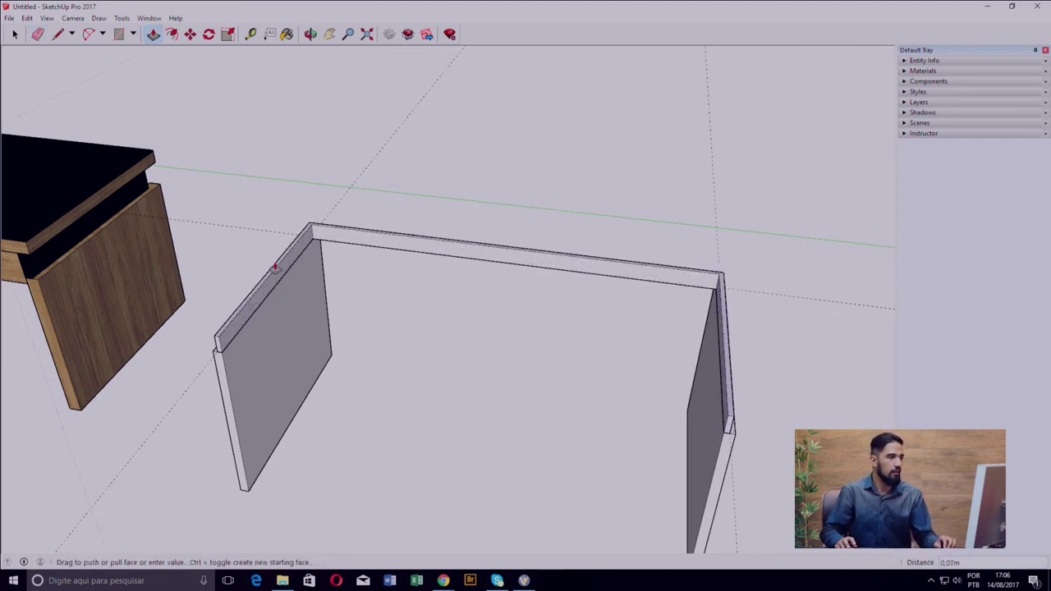
type("0,1")
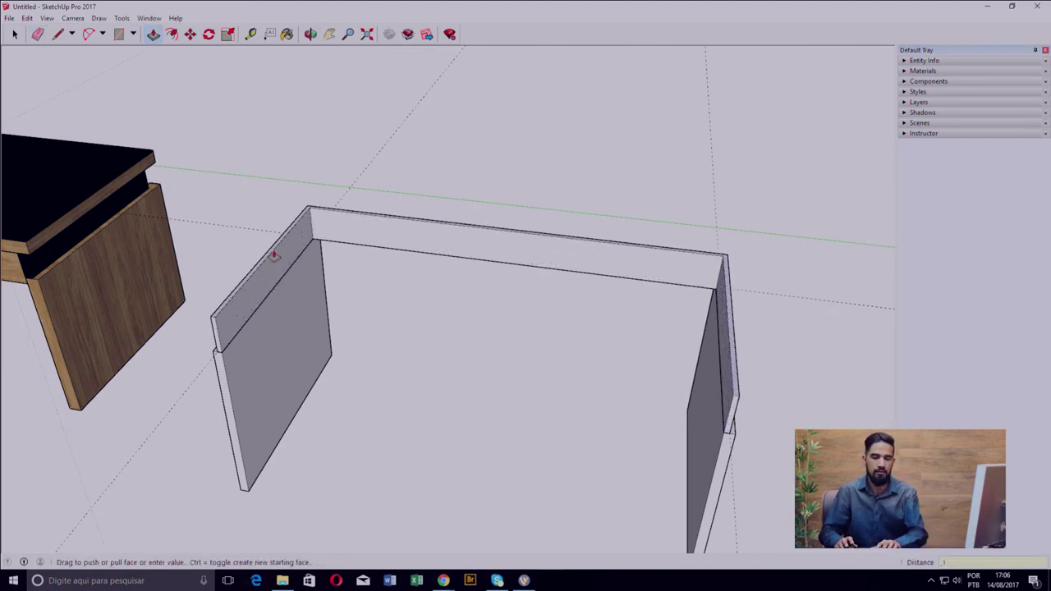
key("Return")
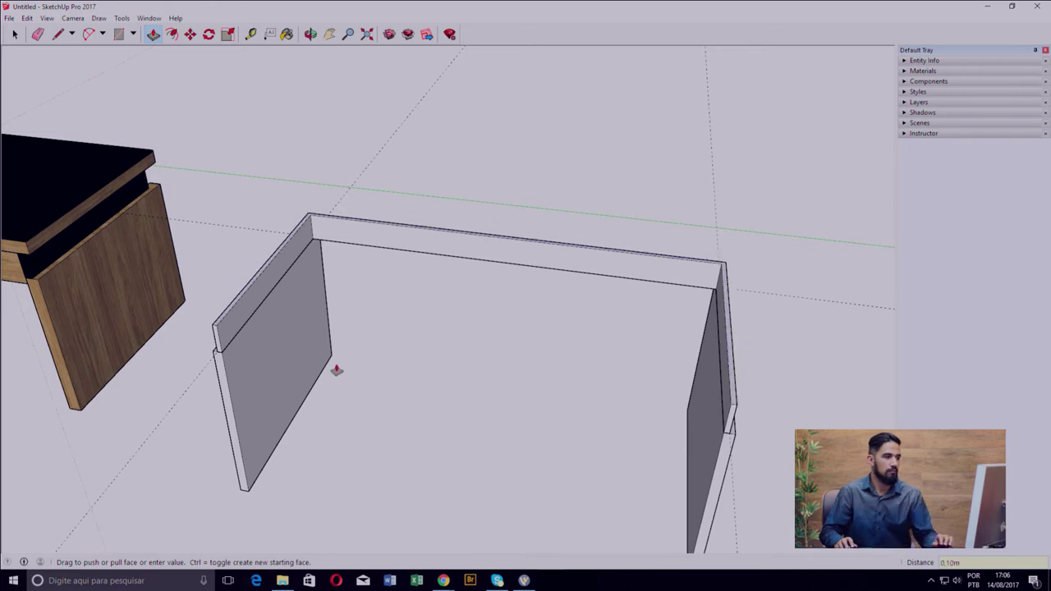
middle_click_drag(335, 368, 502, 364)
- Group all the connected apron board geometry into a single group
key("space")
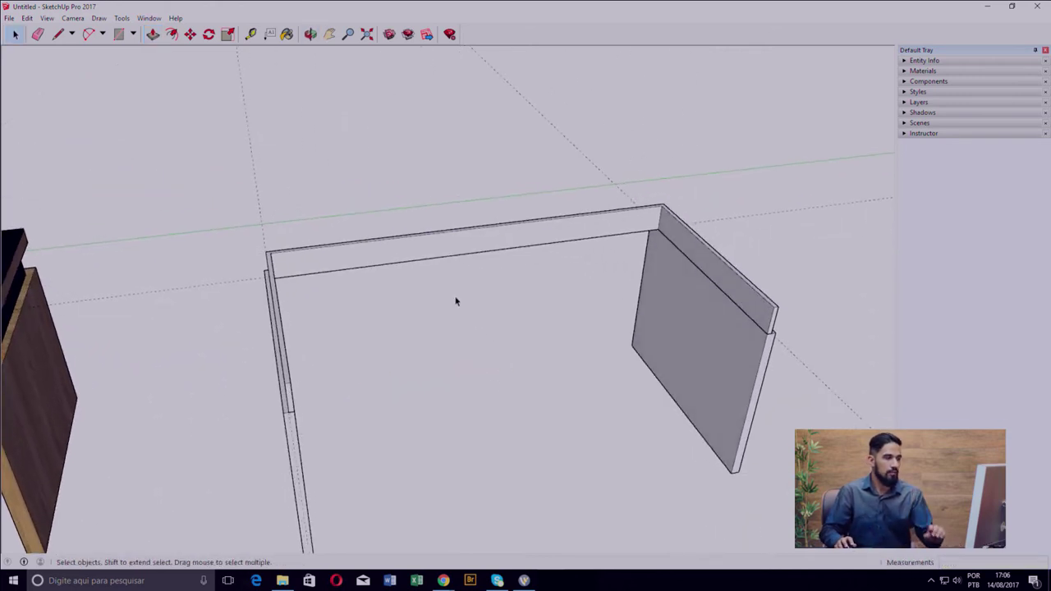
triple_click(405, 255)
right_click(405, 255)
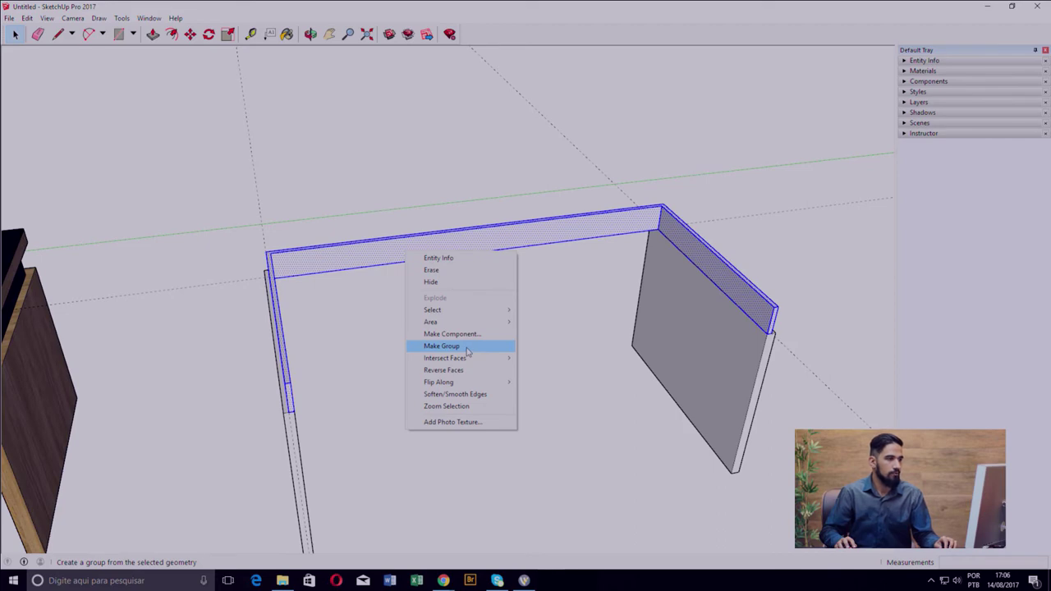
left_click(467, 351)
mouse_move(467, 352)
middle_mouse_down()
mouse_move(563, 375)
mouse_move(554, 347)
mouse_move(518, 434)
mouse_move(526, 407)
mouse_move(263, 416)
mouse_move(641, 399)
mouse_move(415, 380)
mouse_move(501, 399)
mouse_move(455, 401)
mouse_move(715, 397)
mouse_move(422, 375)
mouse_move(632, 401)
mouse_move(686, 421)
mouse_move(693, 439)
middle_mouse_up()
- Draw a desk top rectangle between the side panels' inner corners and begin pulling it up
key("r")
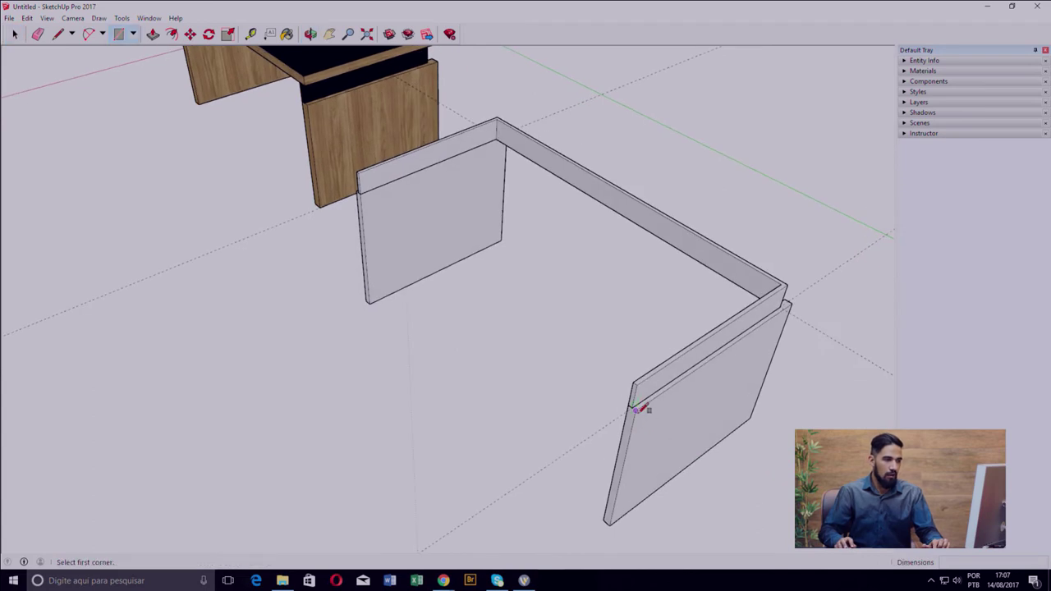
left_click(636, 408)
middle_click_drag(784, 391, 432, 399)
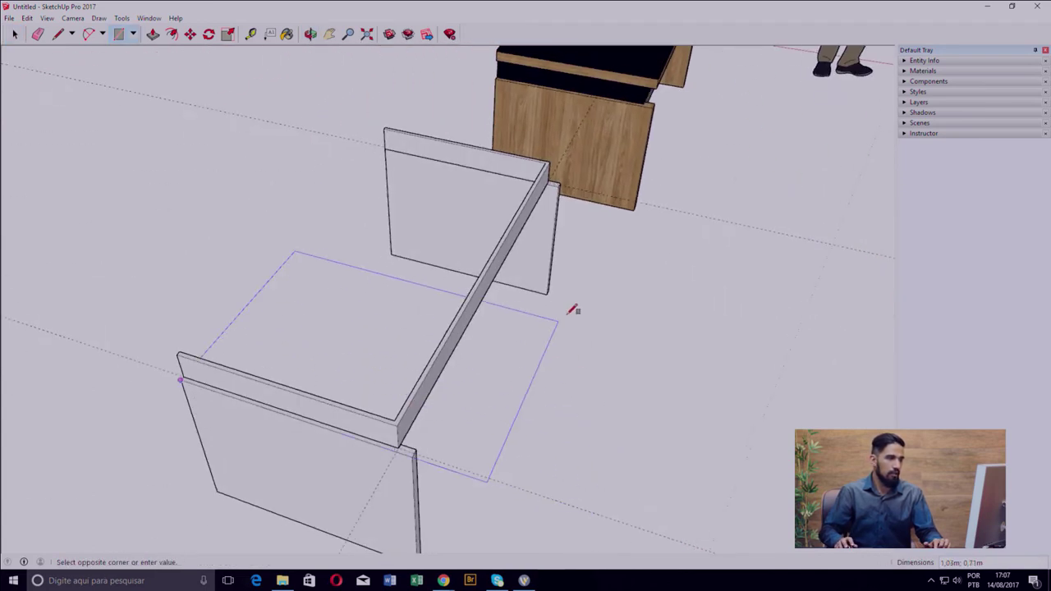
left_click(560, 183)
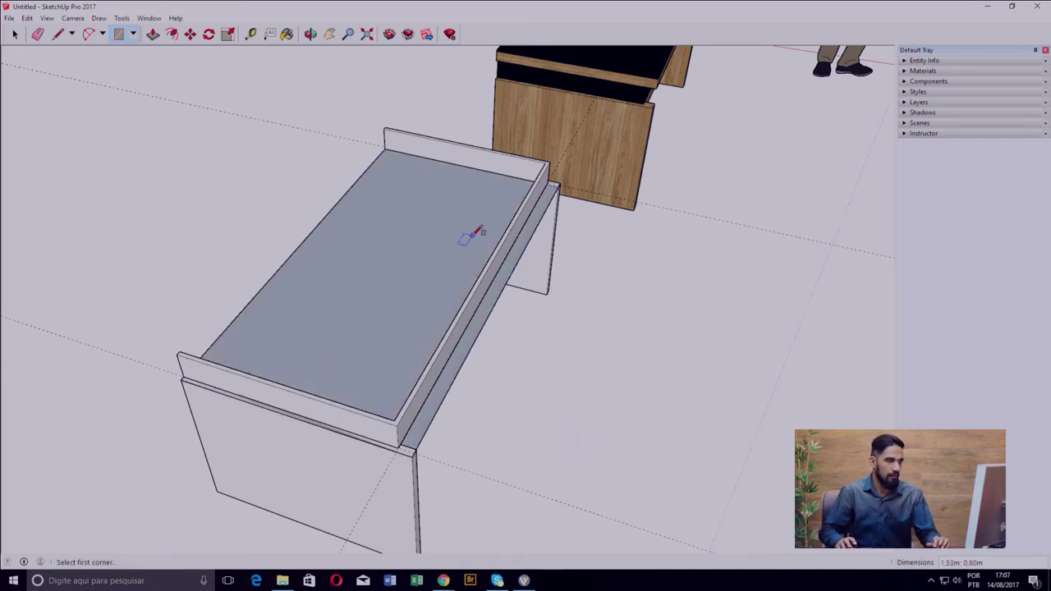
key("p")
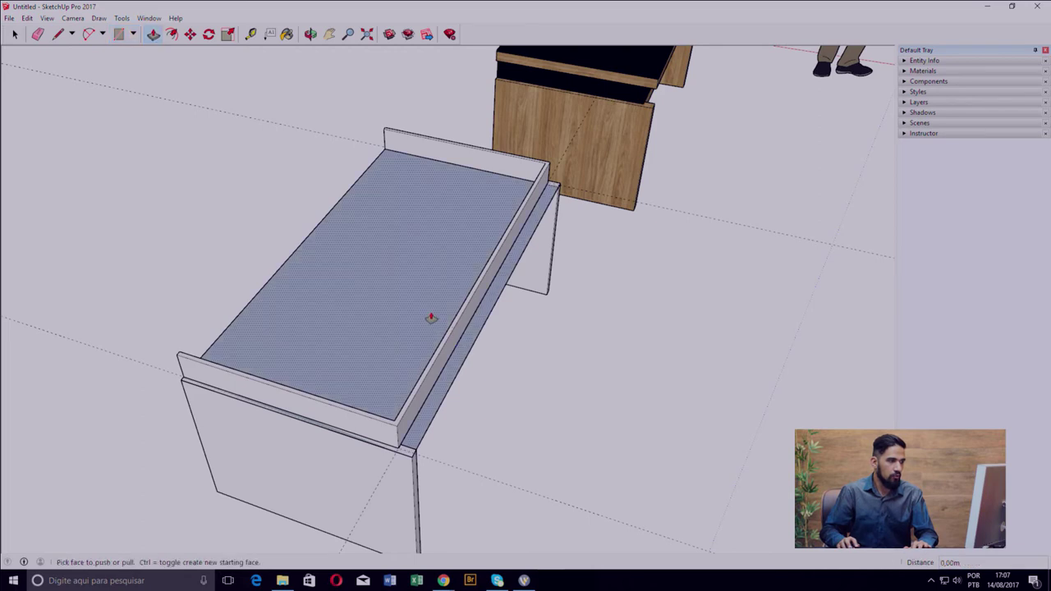
left_click(431, 318)
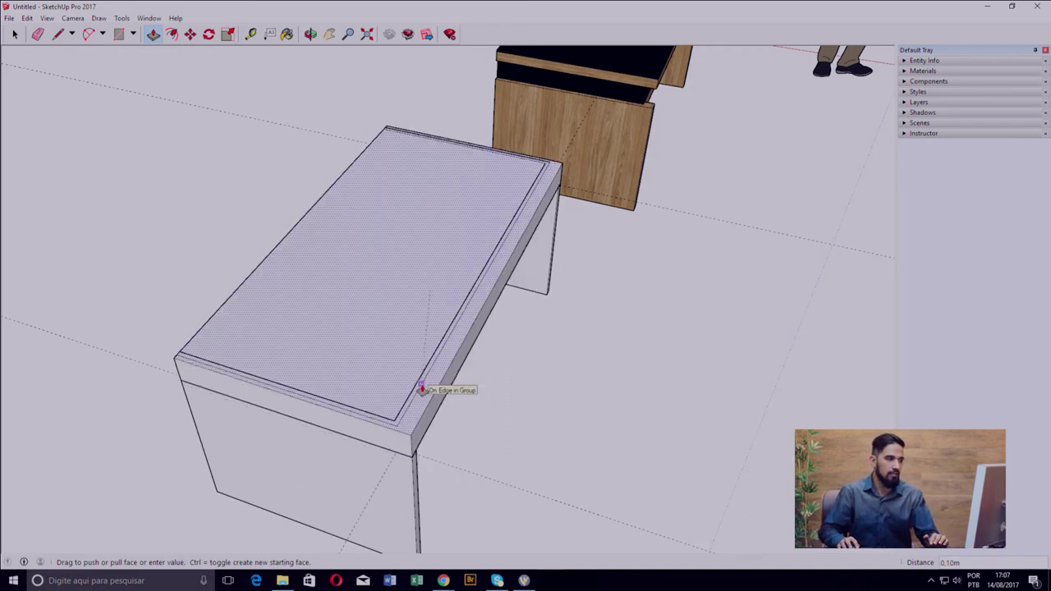
- Raise the new desk's top face 0.03m above the apron rim
left_click(422, 389)
mouse_move(340, 405)
middle_mouse_down()
mouse_move(498, 237)
mouse_move(474, 339)
middle_mouse_up()
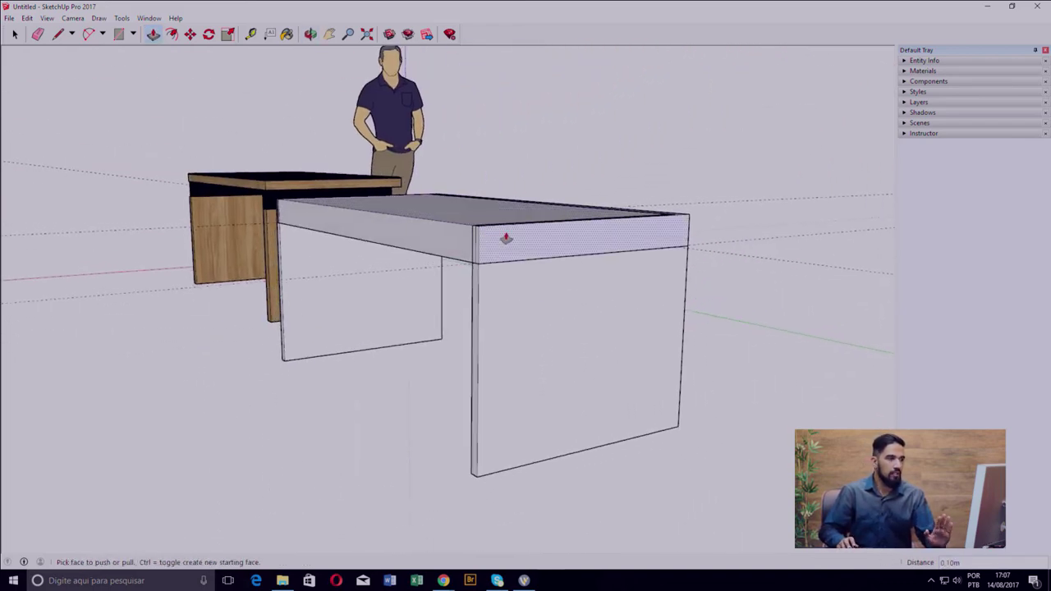
mouse_move(462, 238)
middle_mouse_down()
mouse_move(504, 305)
mouse_move(532, 299)
mouse_move(513, 331)
mouse_move(599, 312)
middle_mouse_up()
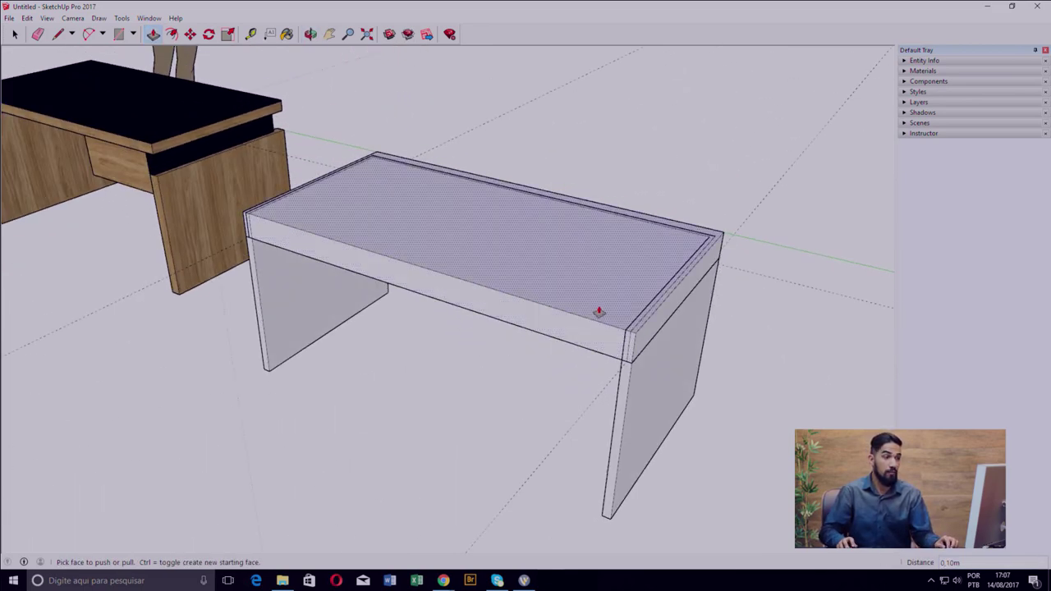
left_click(606, 310)
type(".03")
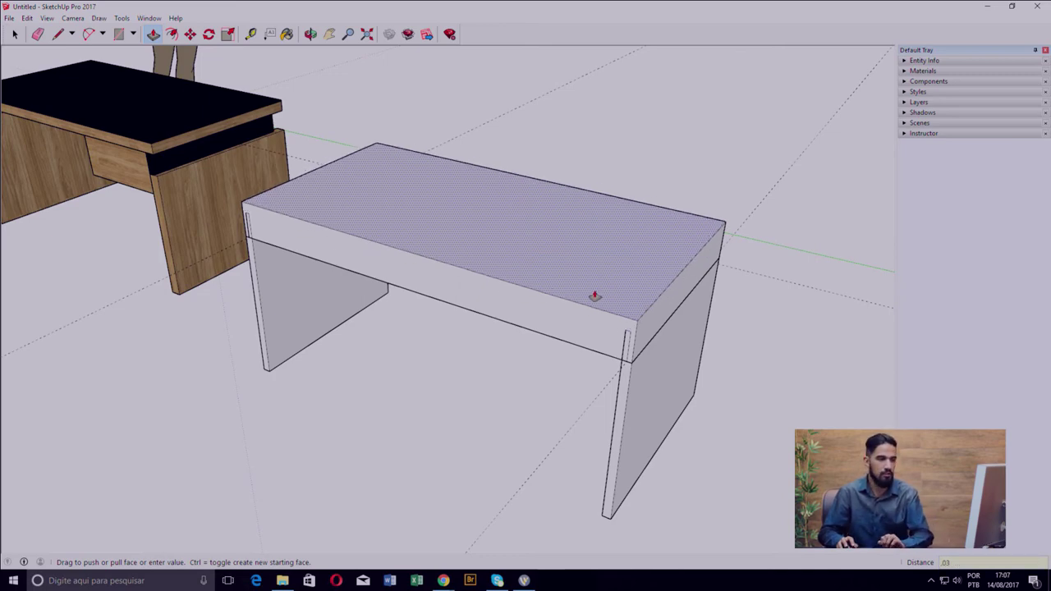
key("Return")
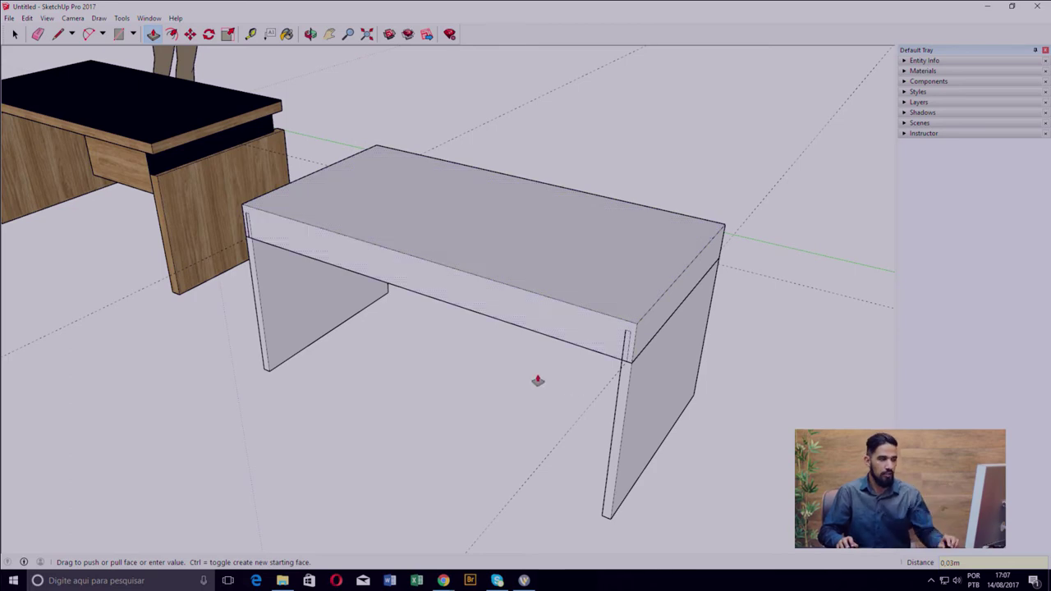
- Push the top's underside down 0.10m to thicken the slab
mouse_move(537, 378)
middle_mouse_down()
mouse_move(521, 354)
mouse_move(518, 192)
mouse_move(502, 234)
middle_mouse_up()
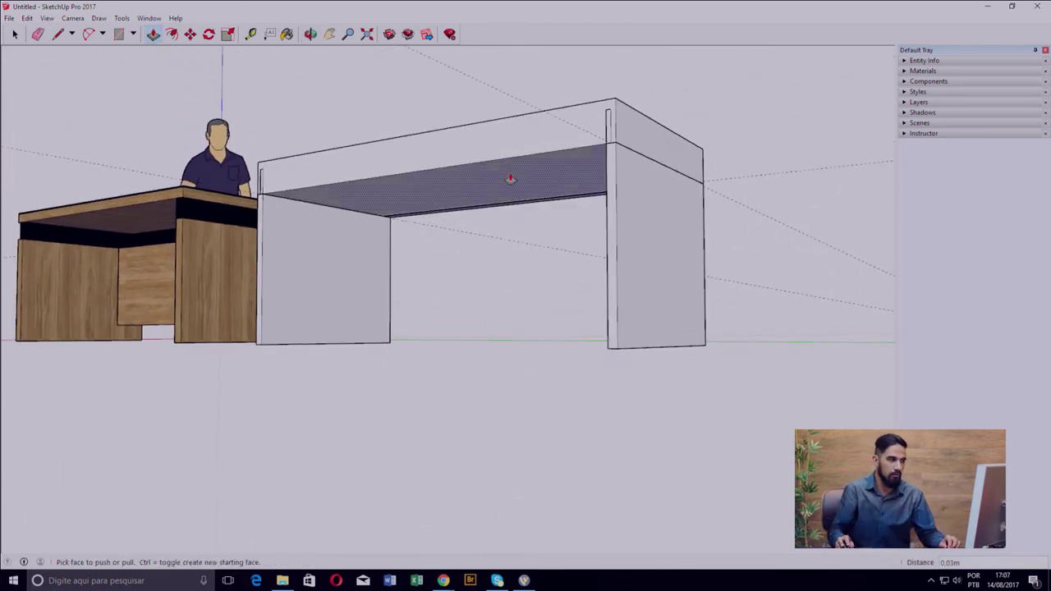
left_click_drag(500, 181, 535, 172)
mouse_move(535, 172)
middle_mouse_down()
mouse_move(540, 203)
mouse_move(563, 203)
middle_mouse_up()
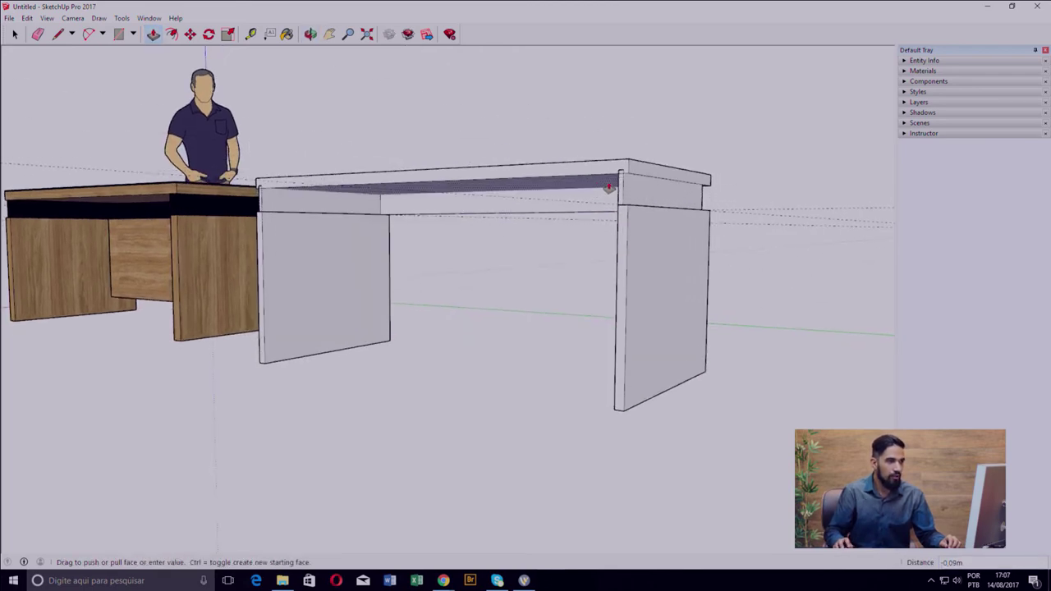
left_click_drag(564, 202, 619, 176)
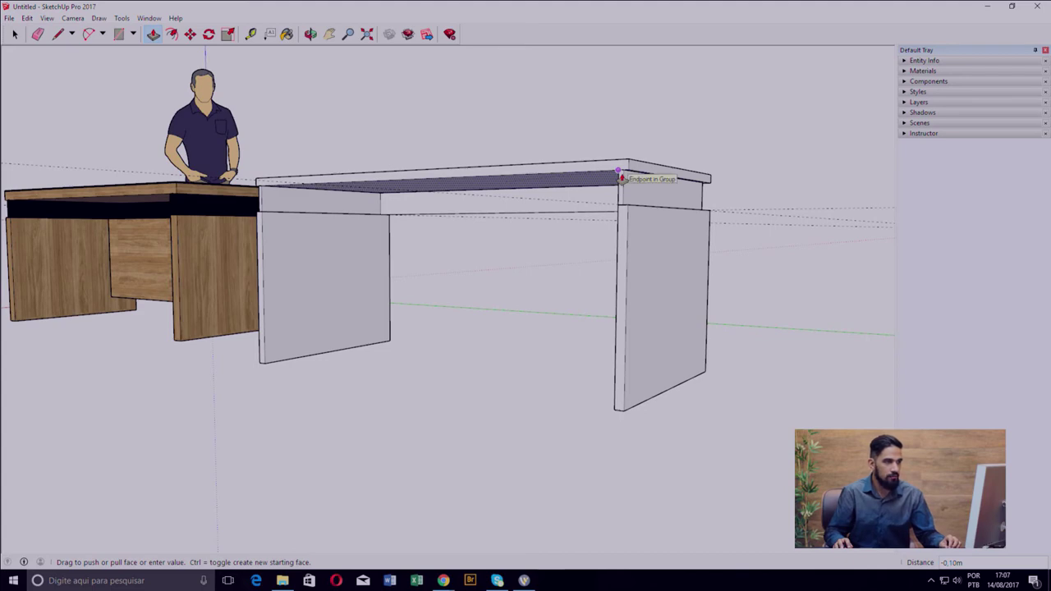
left_click(620, 177)
mouse_move(575, 268)
middle_mouse_down()
mouse_move(307, 336)
mouse_move(394, 343)
mouse_move(225, 356)
middle_mouse_up()
mouse_move(296, 355)
middle_mouse_down()
mouse_move(354, 356)
mouse_move(347, 272)
middle_mouse_up()
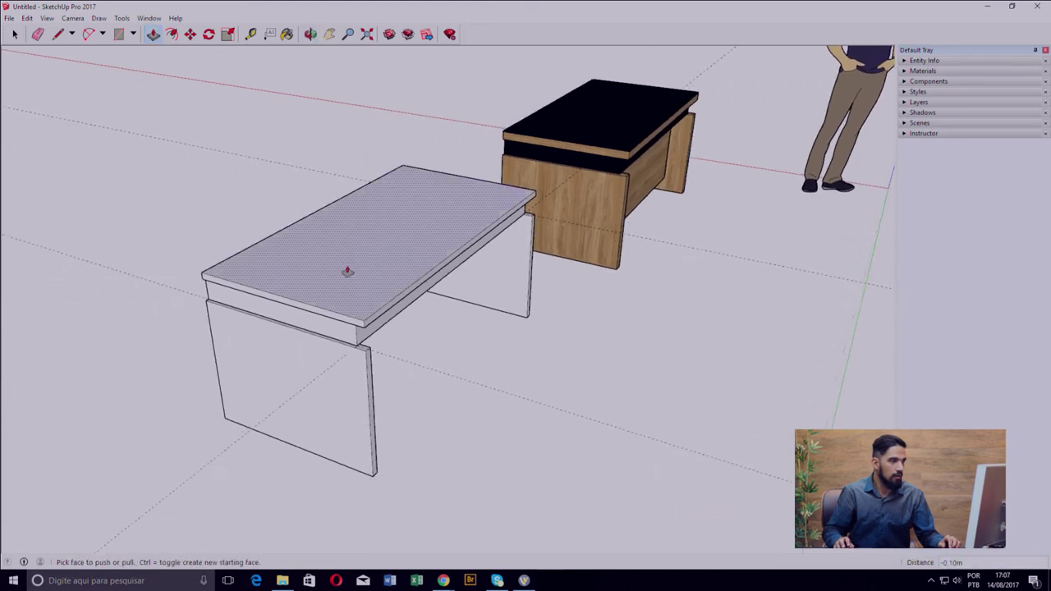
key("space")
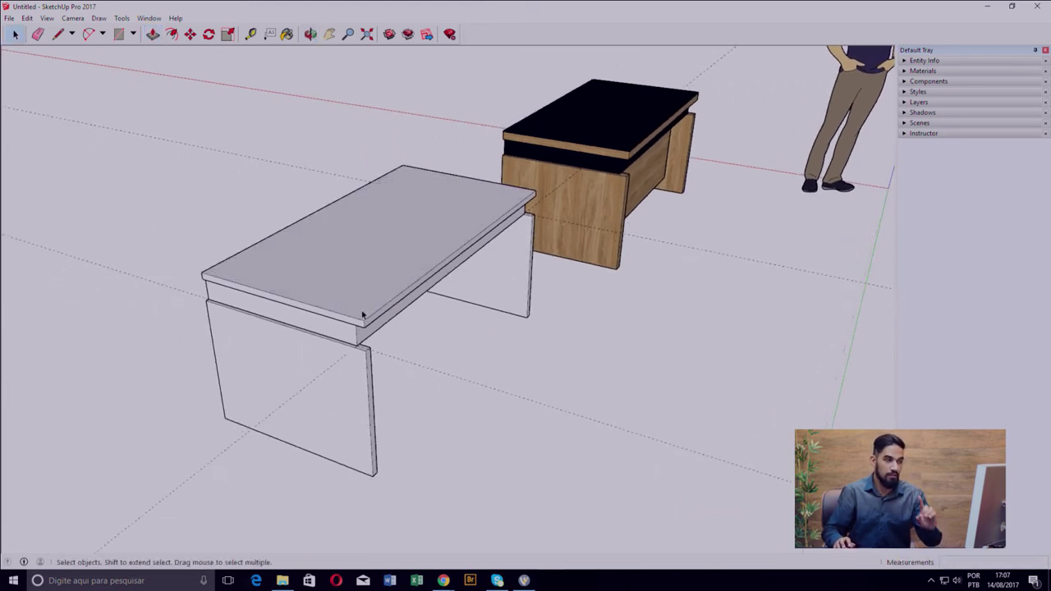
- Make the new desk's top slab its own group, then view both desks side by side
left_click(326, 289)
right_click(326, 289)
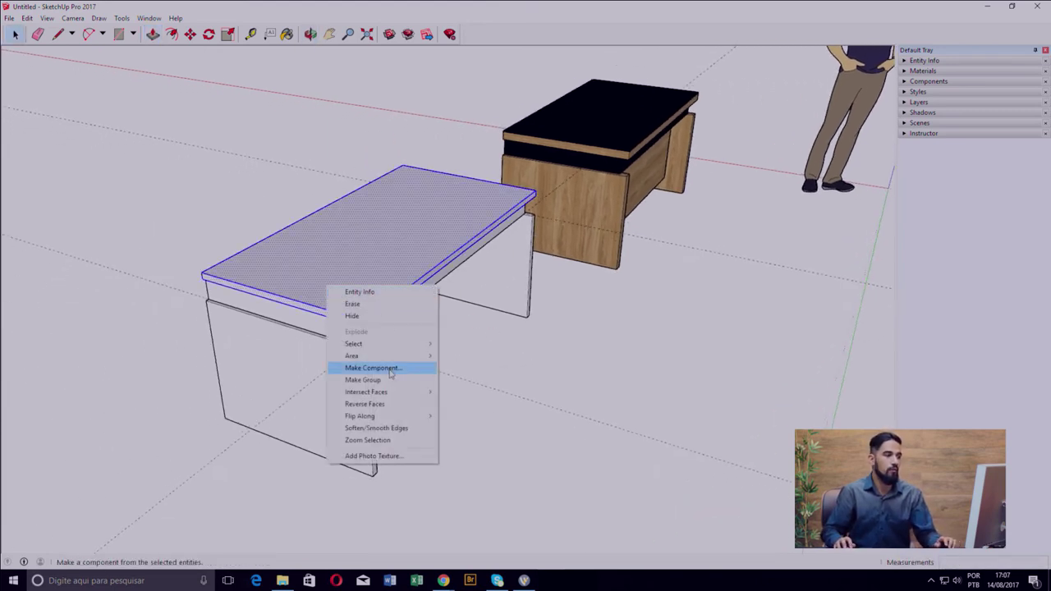
left_click(404, 381)
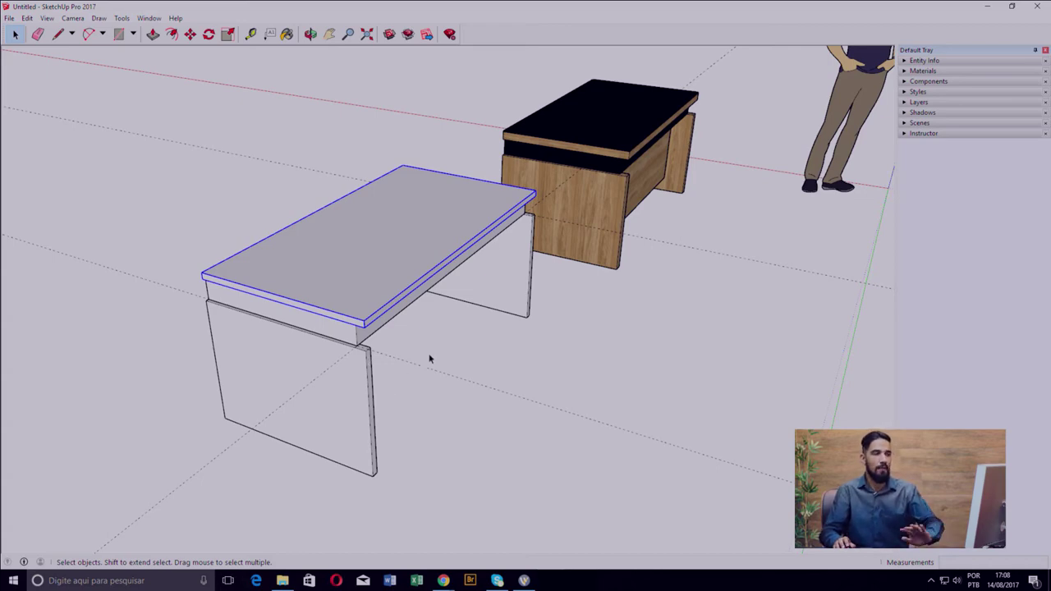
mouse_move(449, 380)
middle_mouse_down()
mouse_move(293, 312)
mouse_move(397, 337)
middle_mouse_up()
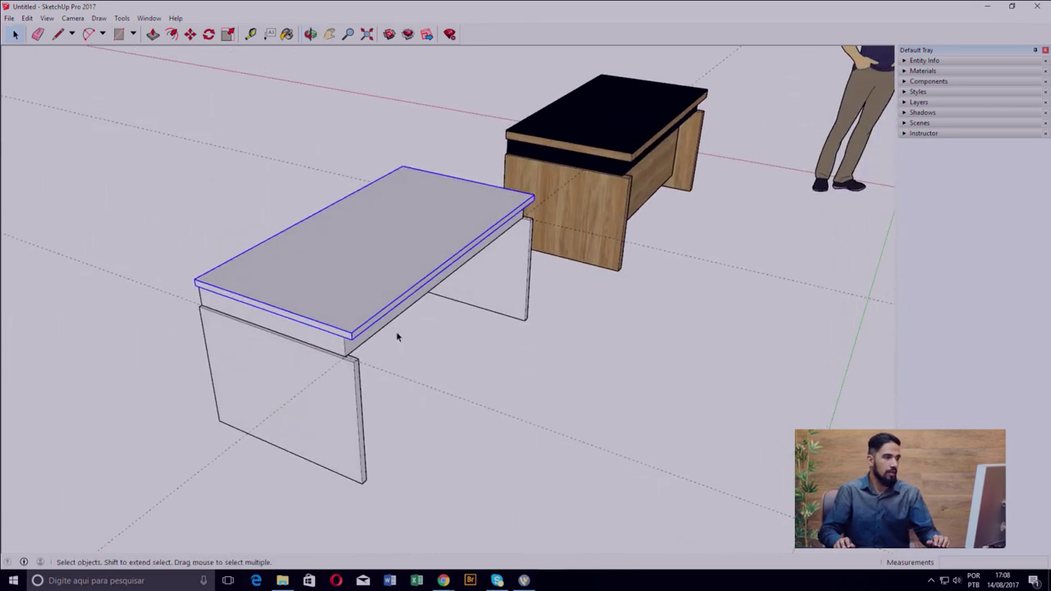
middle_click_drag(477, 374, 299, 376)
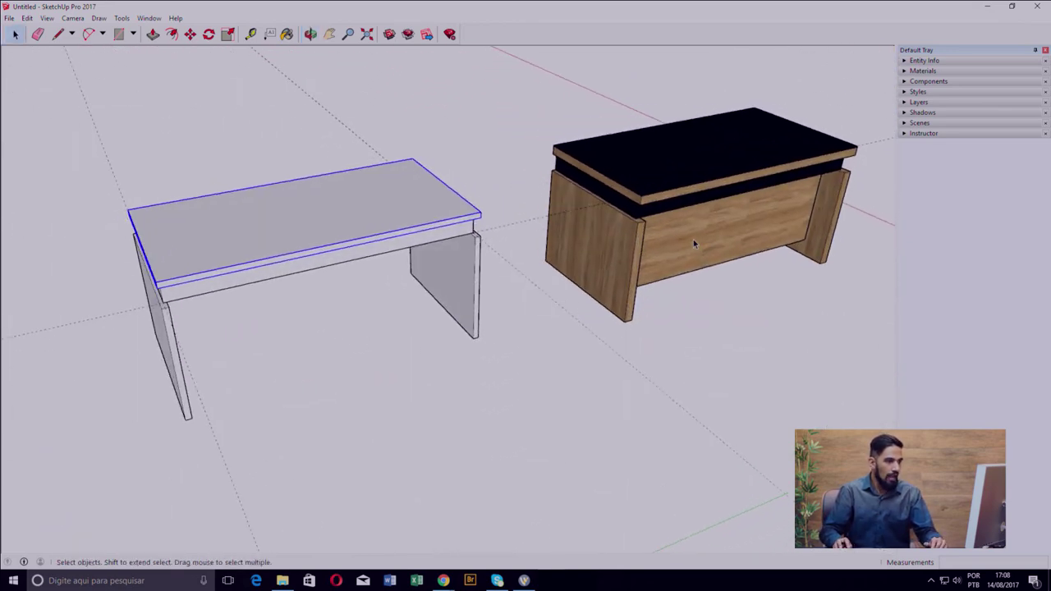
- Draw a front panel rectangle from the desk's top corner to the opposite leg's bottom corner
left_click(715, 237)
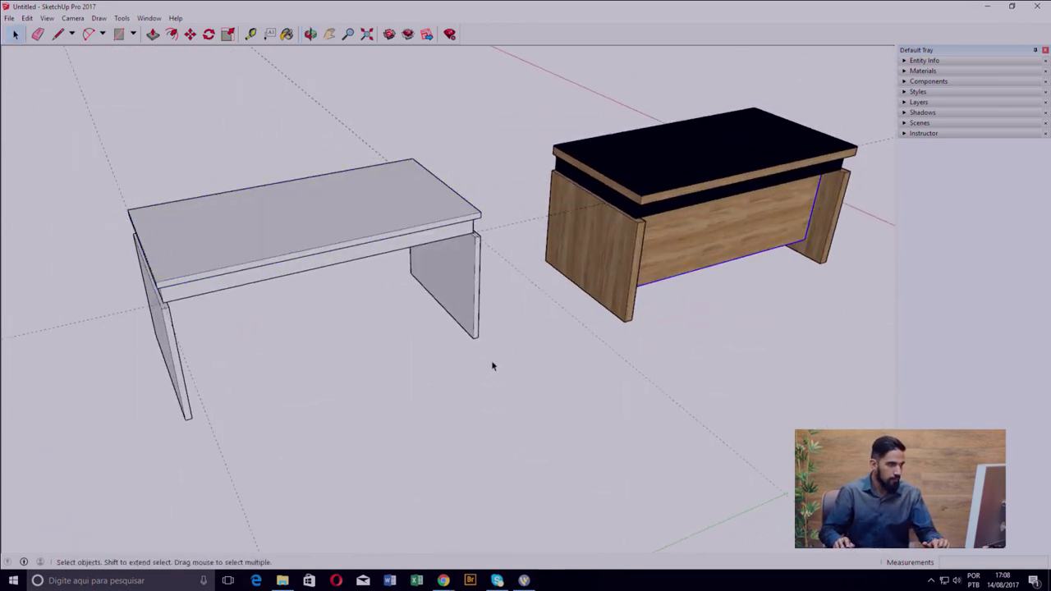
key("r")
left_click(477, 234)
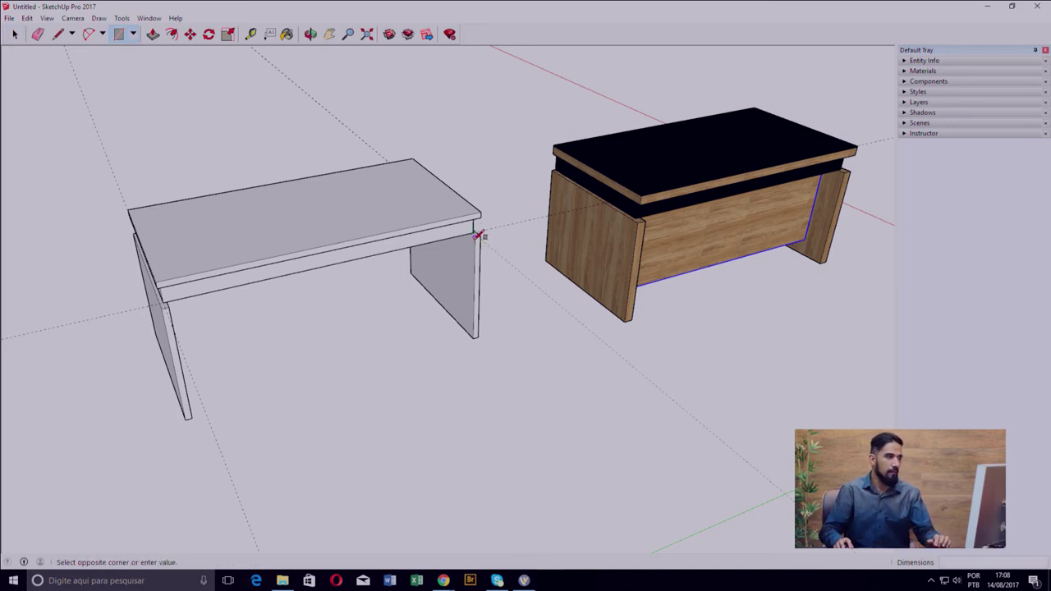
middle_click_drag(197, 418, 276, 390)
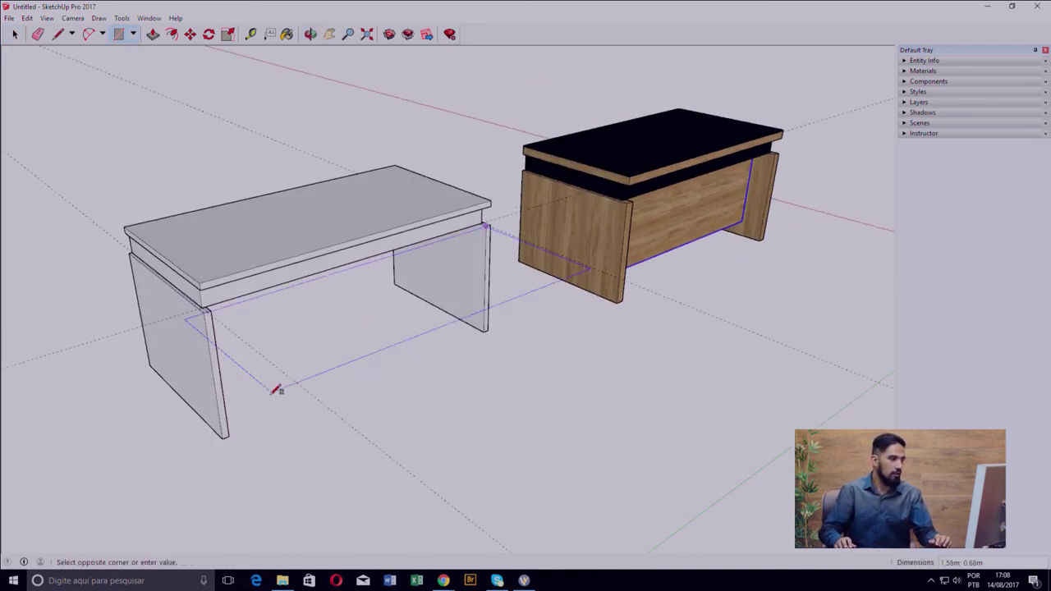
left_click(229, 435)
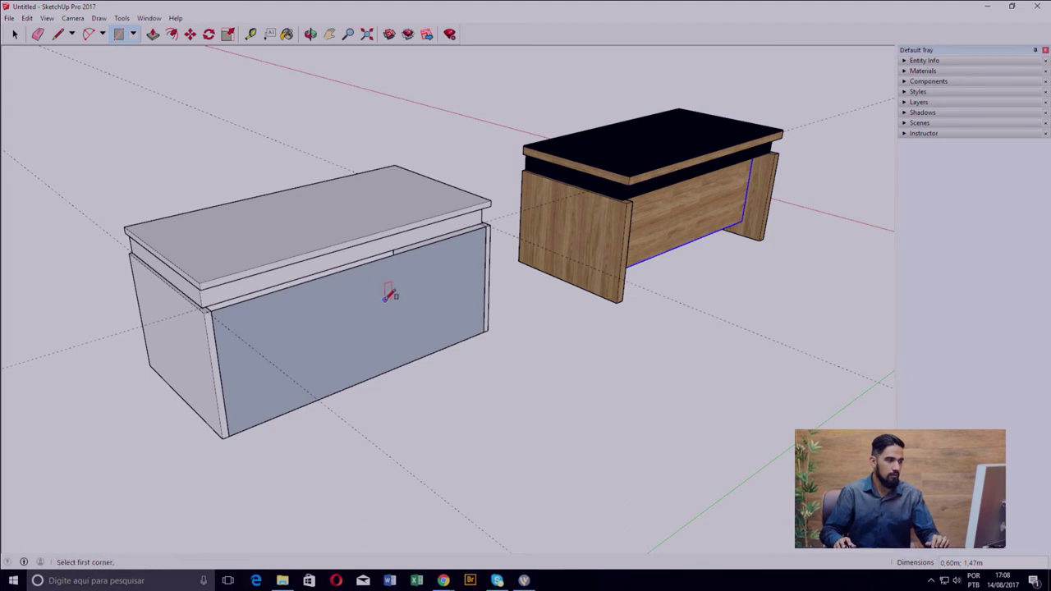
- Push/pull the front panel 0.03m
middle_click_drag(399, 321, 437, 360)
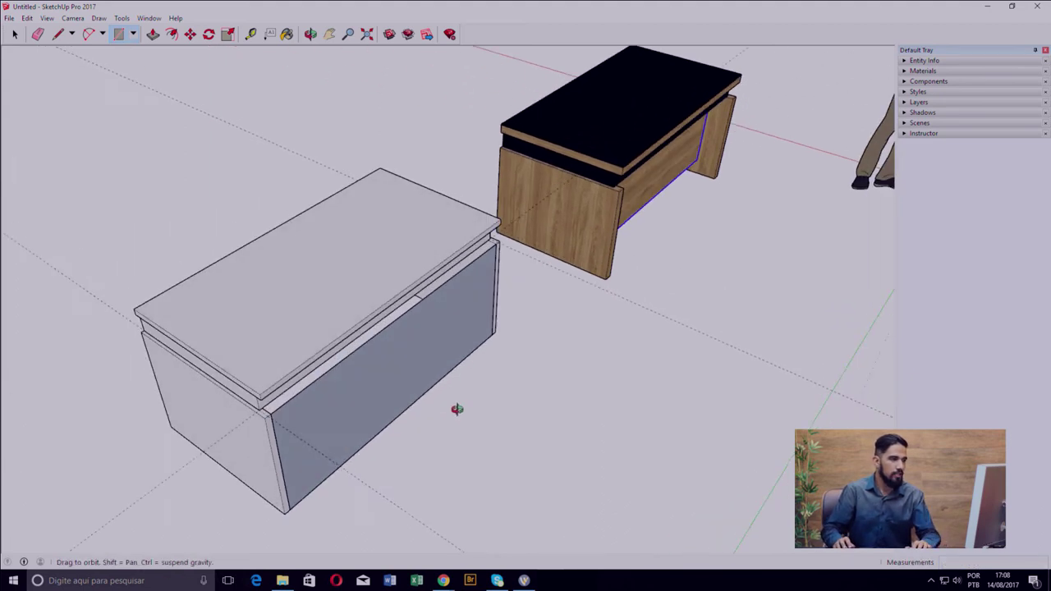
key("p")
left_click(447, 344)
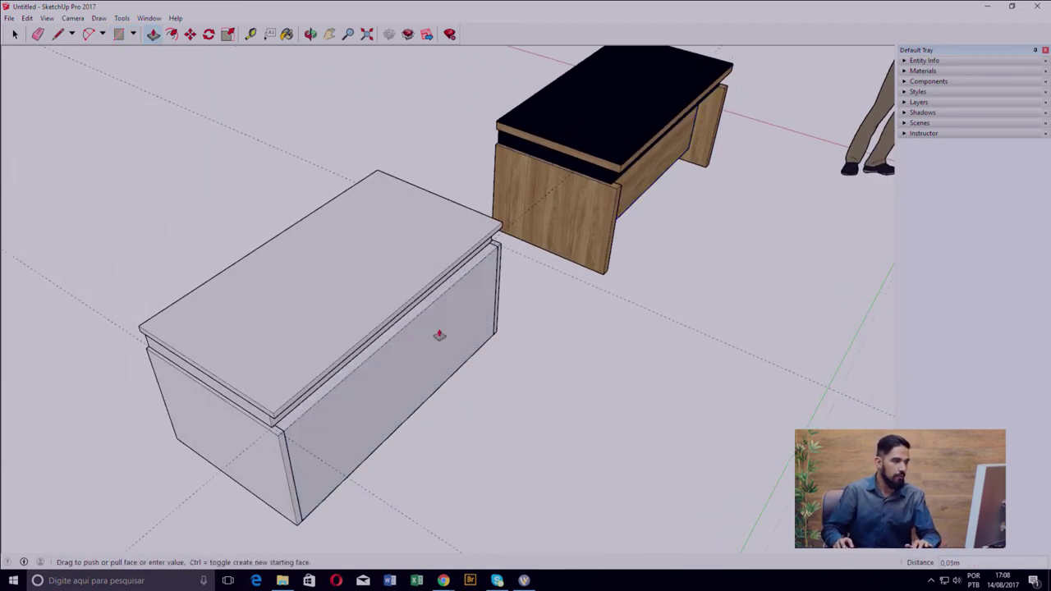
left_click(404, 336)
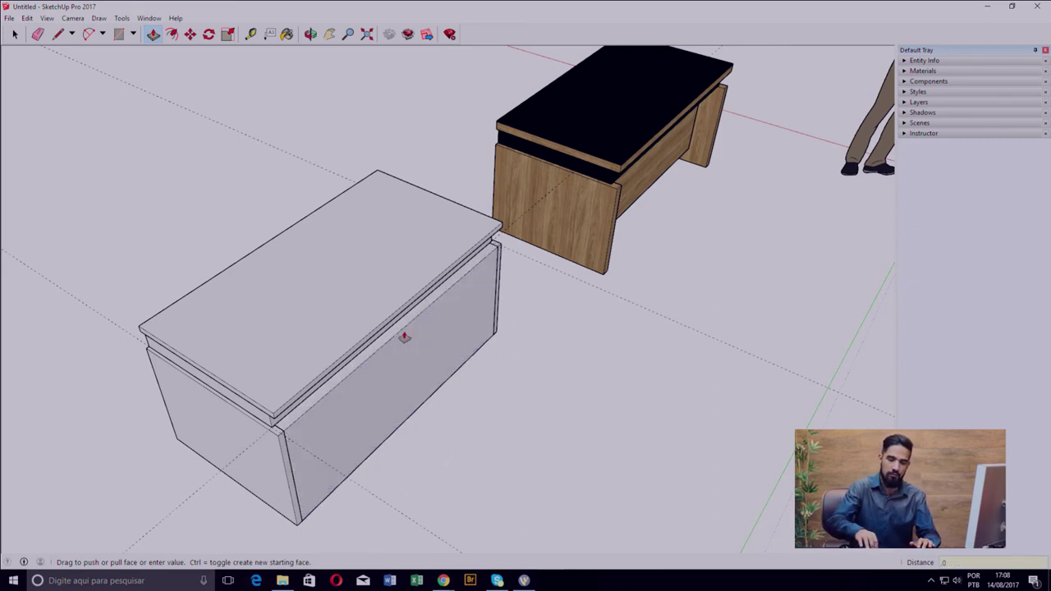
type("0,03")
key("Return")
key("space")
- Make the new desk's front panel face into its own group
middle_click_drag(446, 375, 366, 323)
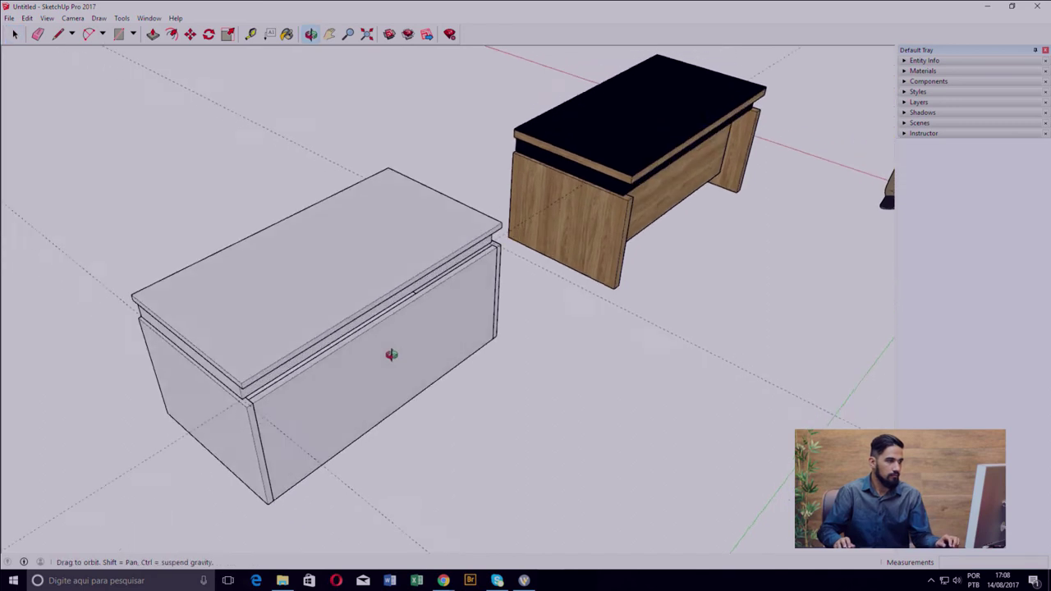
left_click(368, 322)
right_click(381, 337)
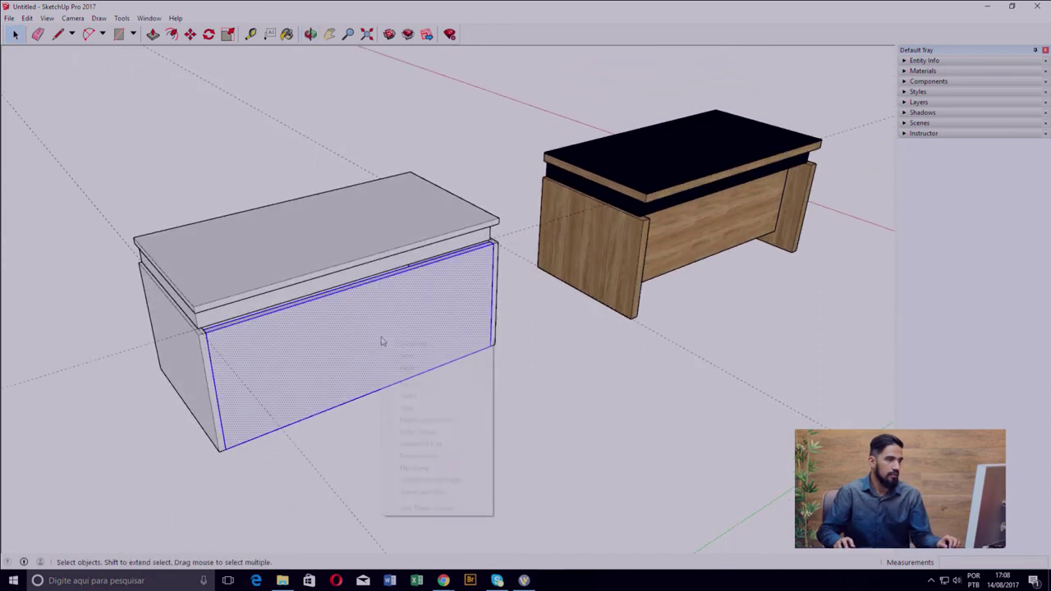
left_click(458, 436)
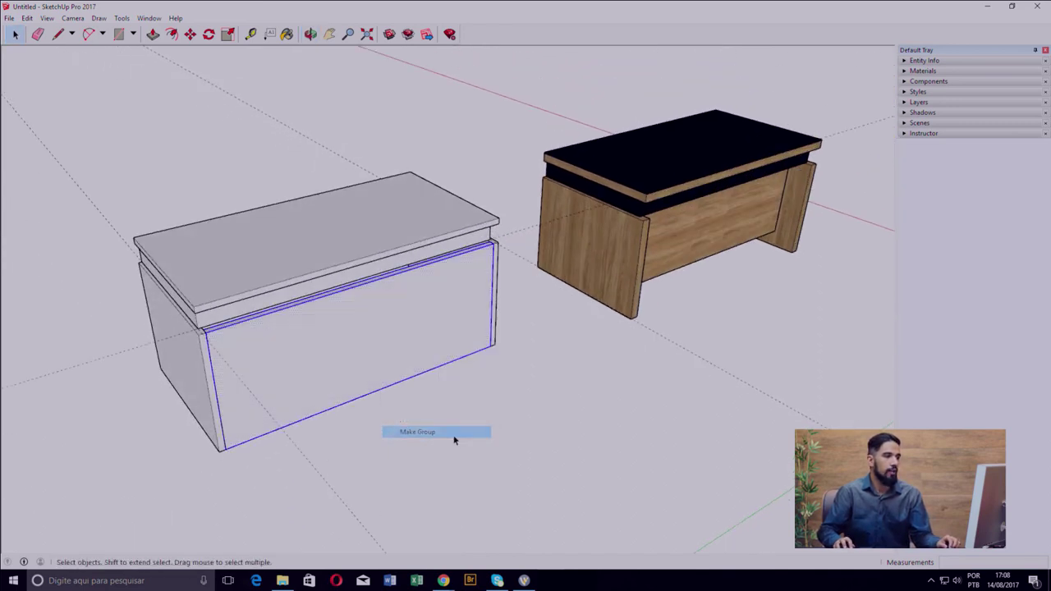
left_click(401, 444)
- Zoom in on the desk and open the front panel group for editing
mouse_move(356, 387)
middle_mouse_down()
mouse_move(258, 364)
mouse_move(291, 382)
middle_mouse_up()
scroll(324, 312, "up", 3)
mouse_move(299, 298)
middle_mouse_down()
mouse_move(483, 331)
mouse_move(432, 359)
mouse_move(400, 345)
mouse_move(453, 393)
middle_mouse_up()
scroll(437, 389, "up", 3)
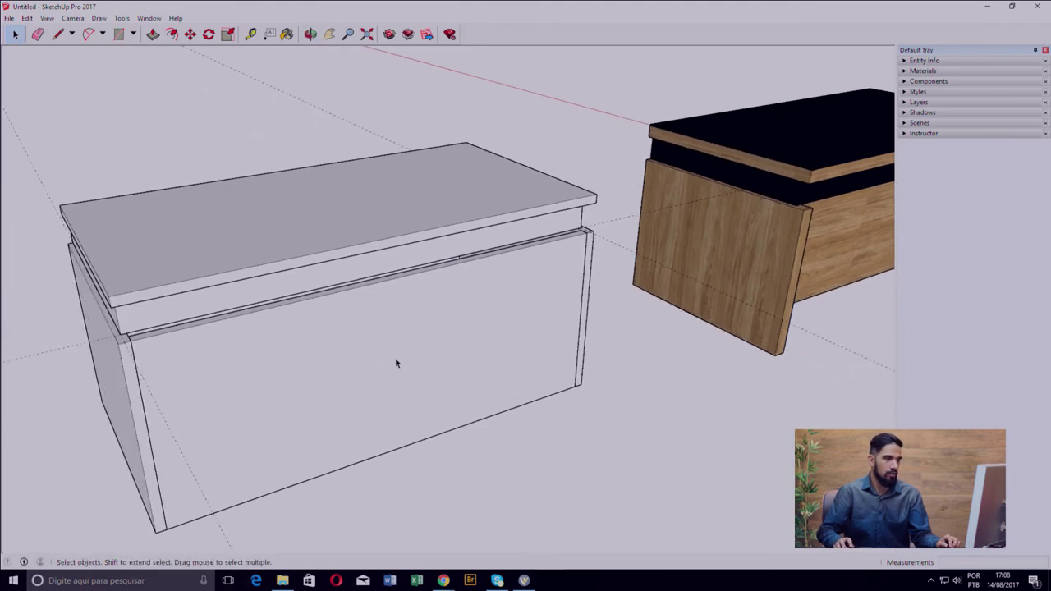
double_click(395, 357)
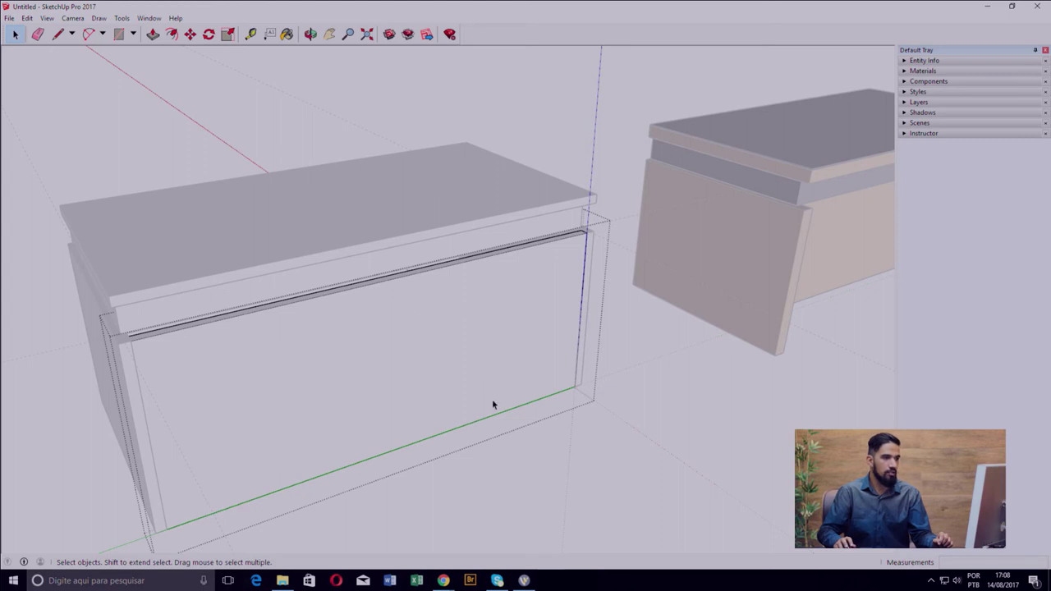
- Push the front panel's bottom face up 0.10 m so it clears the floor
mouse_move(481, 430)
middle_mouse_down()
mouse_move(403, 364)
mouse_move(535, 227)
mouse_move(512, 281)
middle_mouse_up()
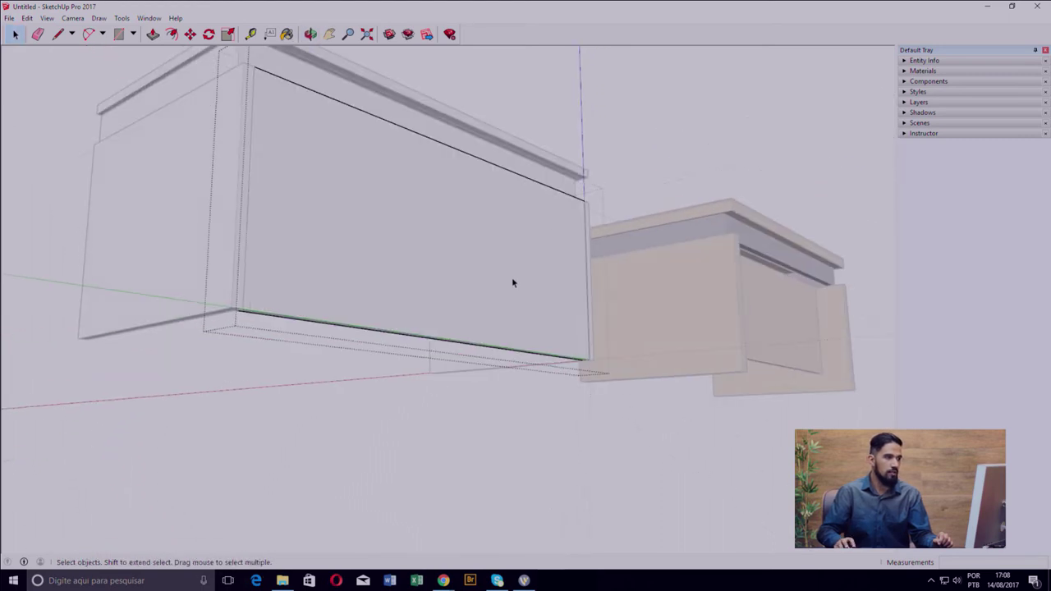
left_click(513, 282)
mouse_move(469, 347)
middle_mouse_down()
mouse_move(468, 319)
mouse_move(496, 265)
mouse_move(536, 310)
middle_mouse_up()
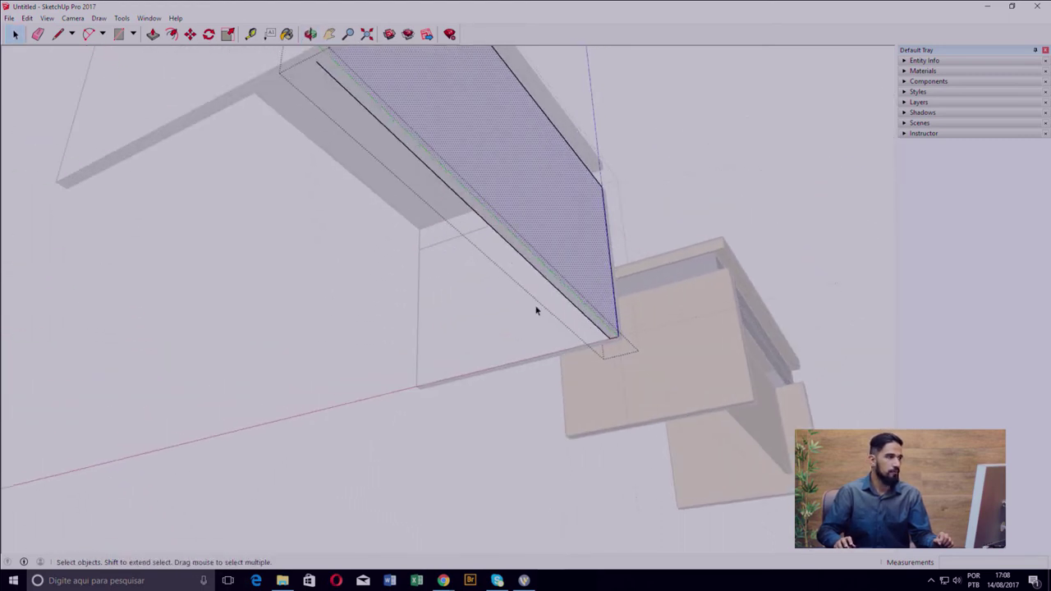
left_click(152, 34)
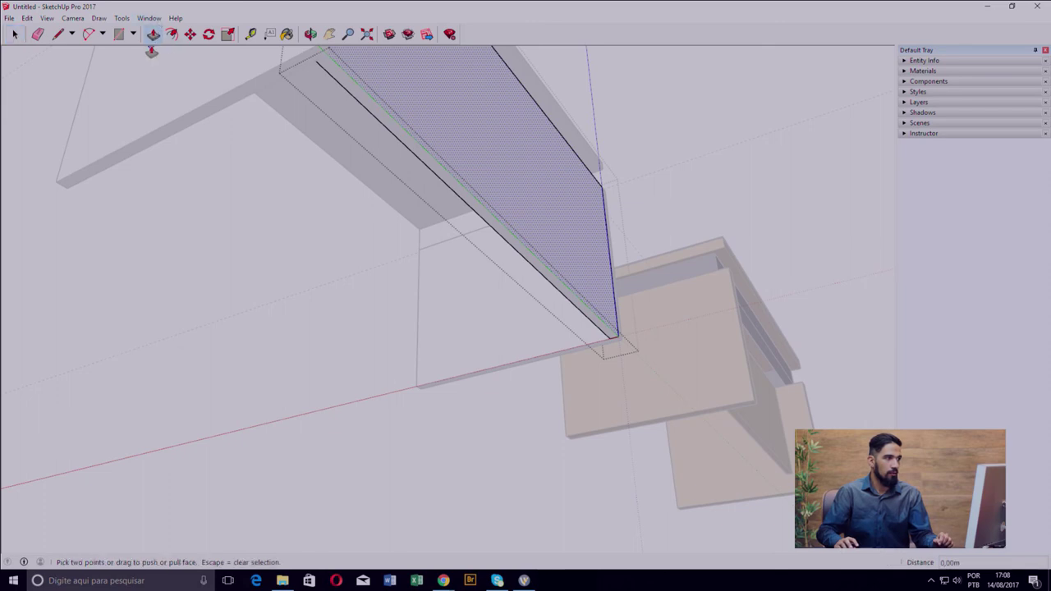
key("Escape")
middle_click_drag(436, 238, 453, 249)
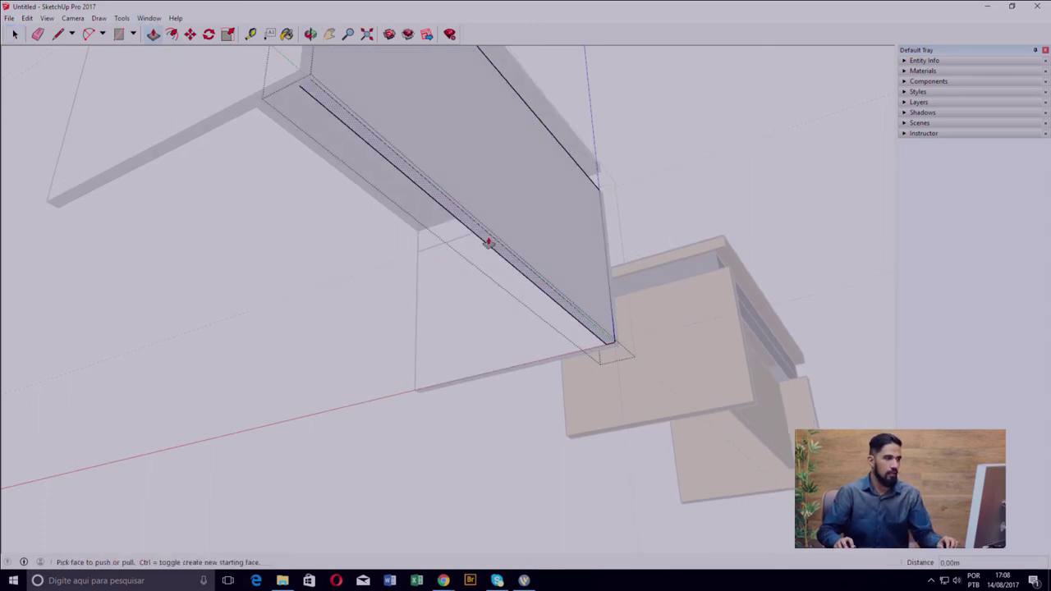
left_click_drag(488, 244, 490, 227)
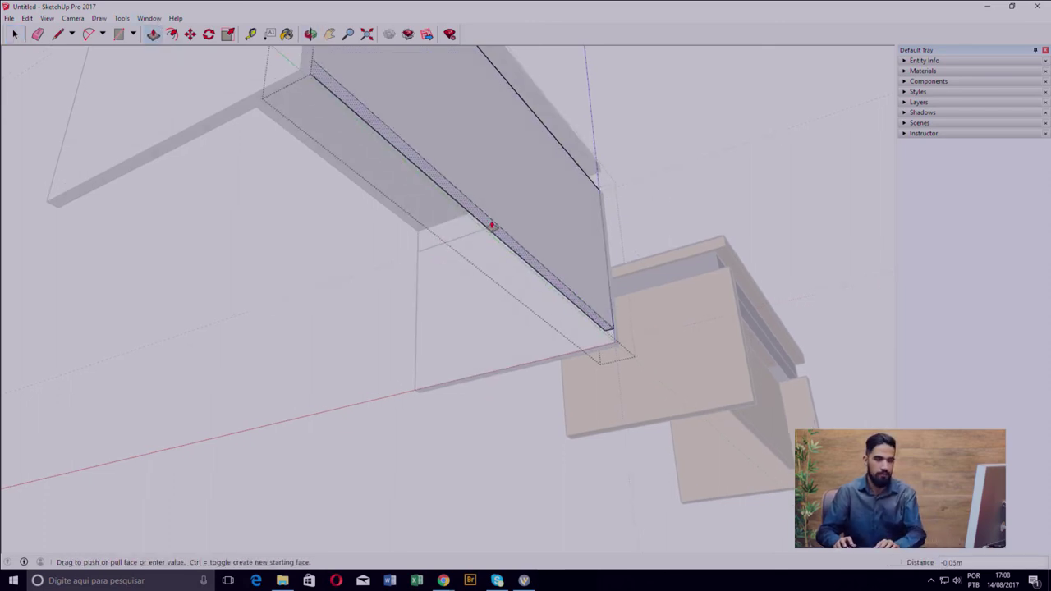
key("BackSpace")
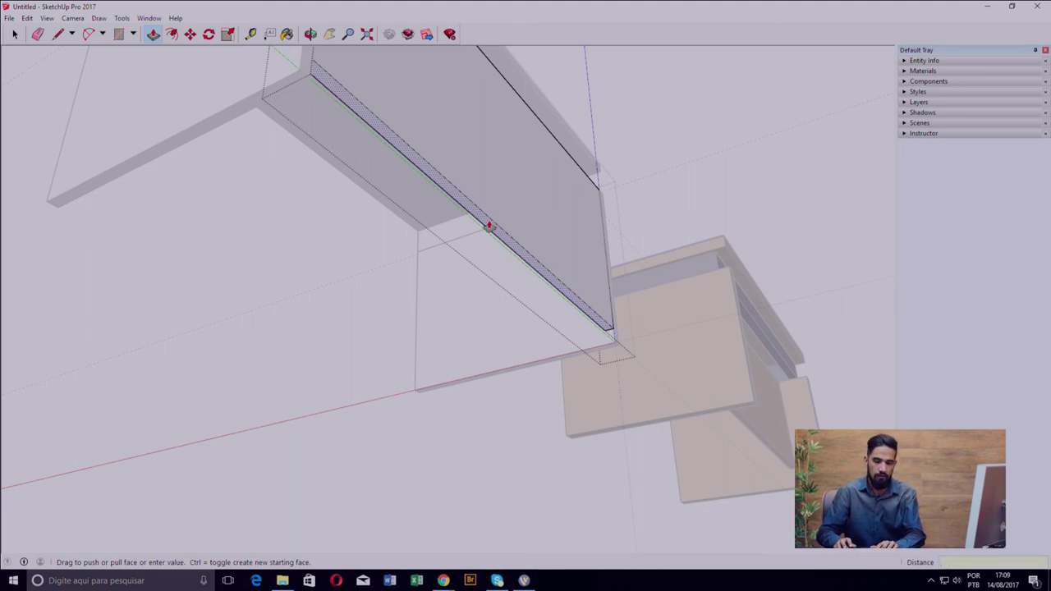
type("1")
key("Return")
middle_click_drag(509, 227, 427, 331)
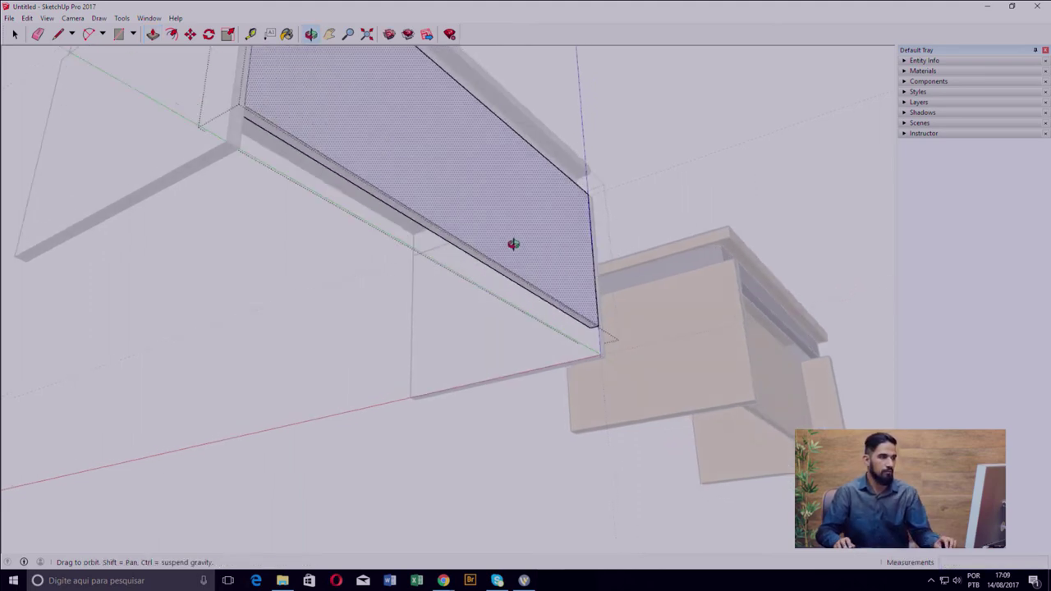
key("space")
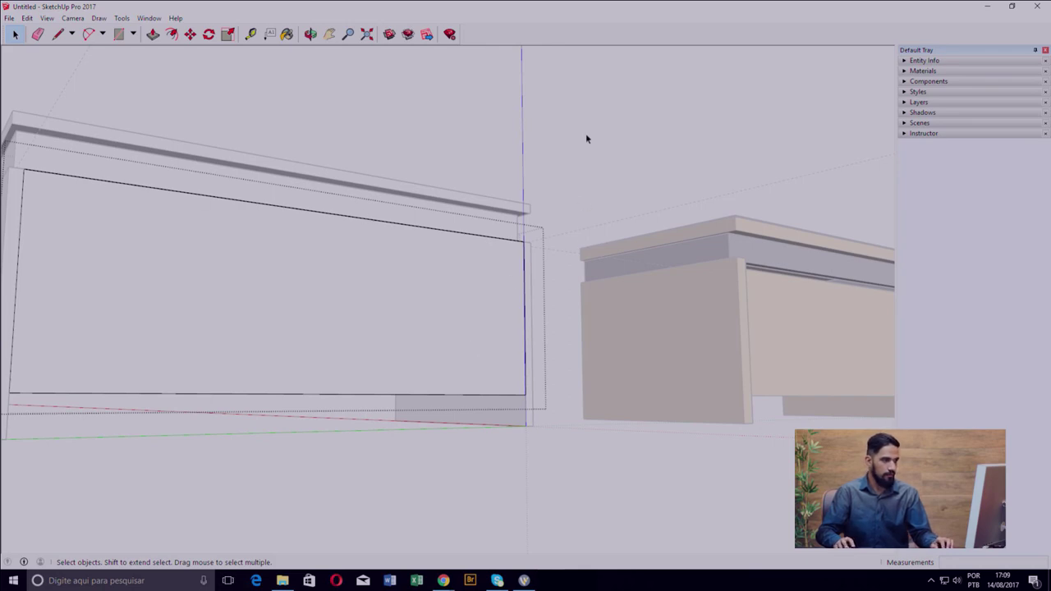
mouse_move(586, 139)
middle_mouse_down()
mouse_move(605, 304)
mouse_move(479, 318)
mouse_move(734, 254)
mouse_move(751, 345)
mouse_move(654, 329)
middle_mouse_up()
- Move the front panel back along the green axis toward the rear legs
left_click(596, 335)
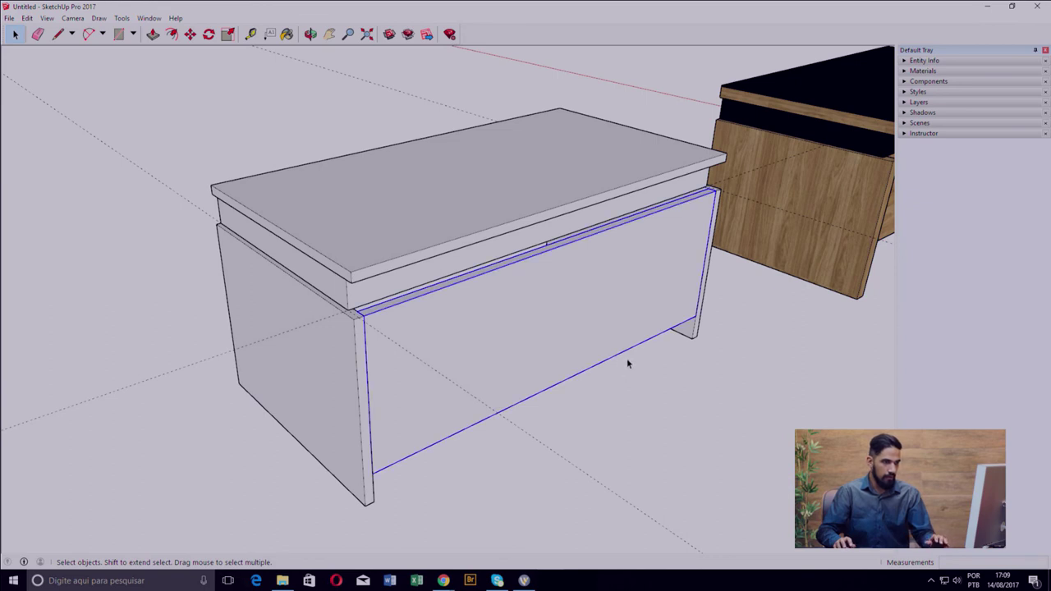
key("m")
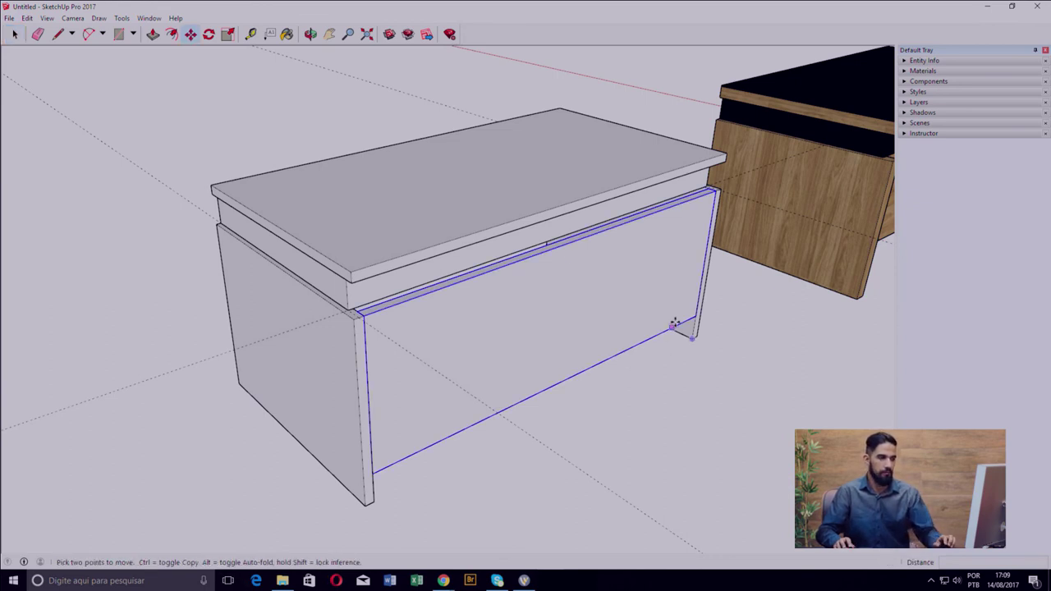
left_click(694, 320)
type("15")
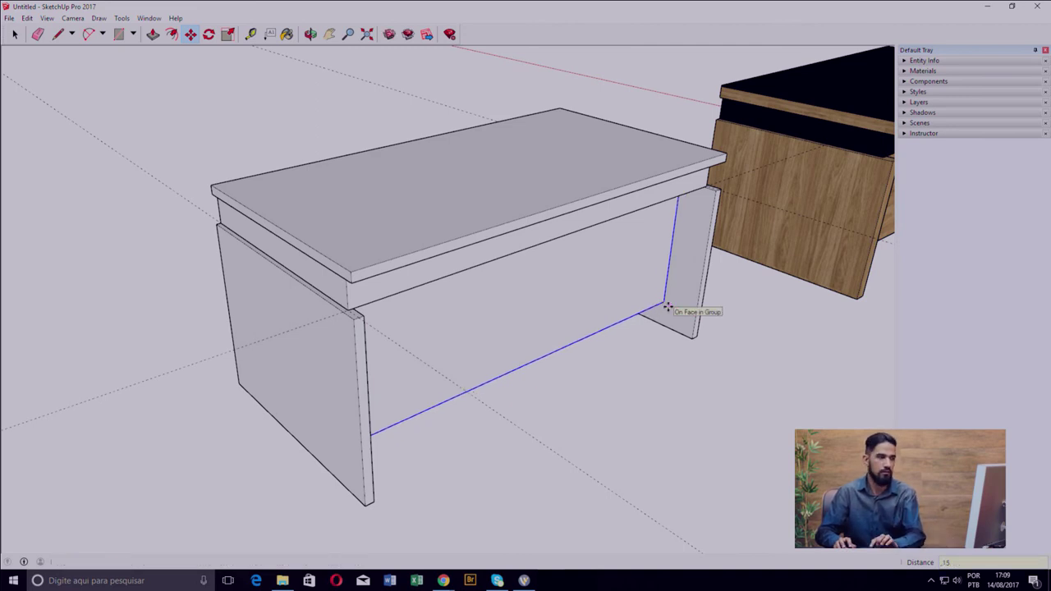
mouse_move(667, 316)
middle_mouse_down()
mouse_move(663, 325)
mouse_move(617, 288)
mouse_move(521, 310)
middle_mouse_up()
scroll(624, 299, "down", 2)
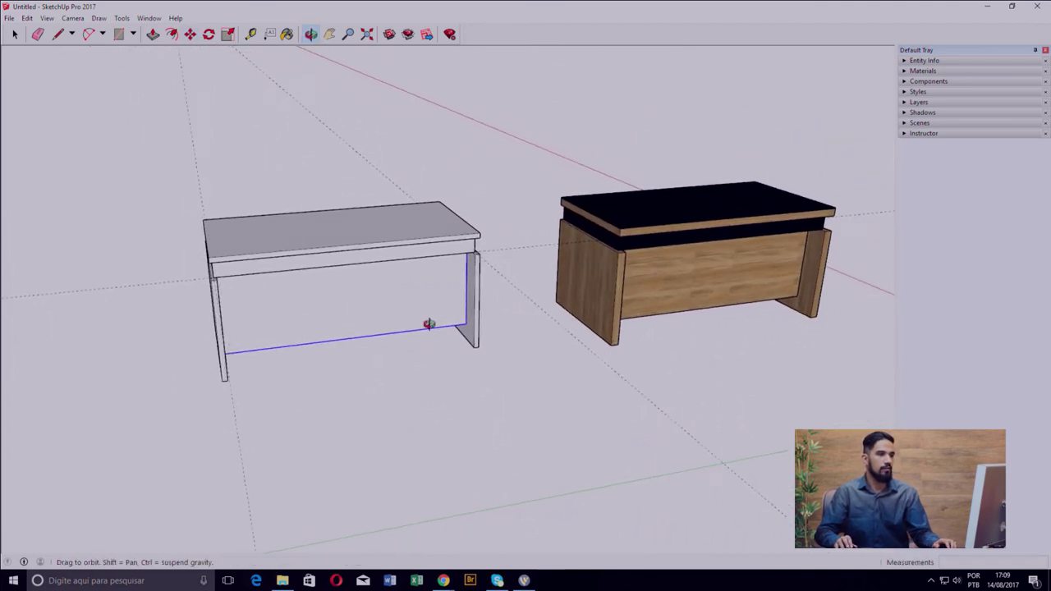
middle_click_drag(436, 354, 499, 383)
scroll(403, 364, "up", 2)
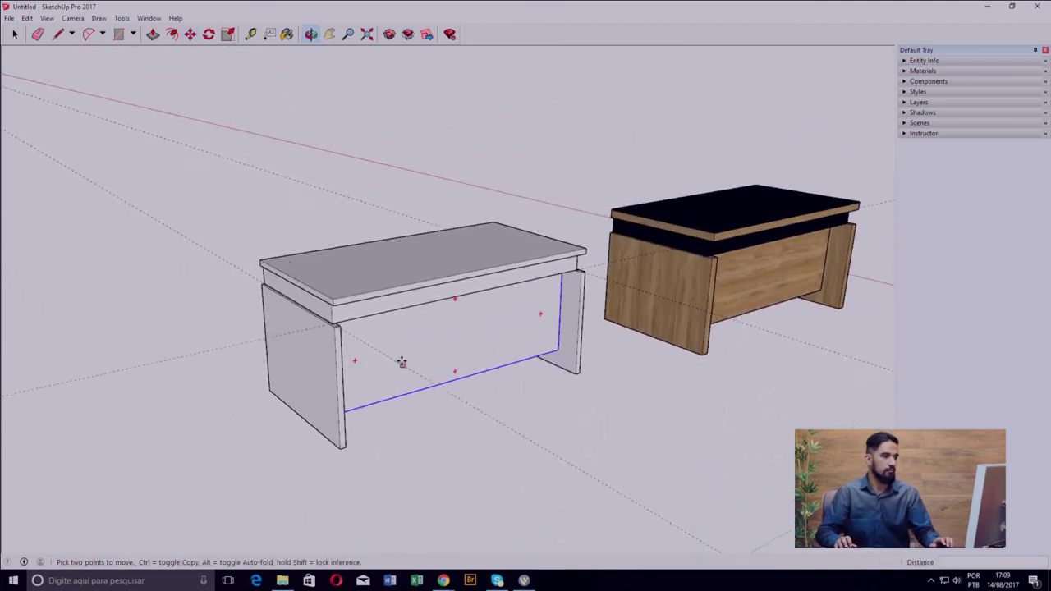
scroll(485, 355, "up", 2)
key("space")
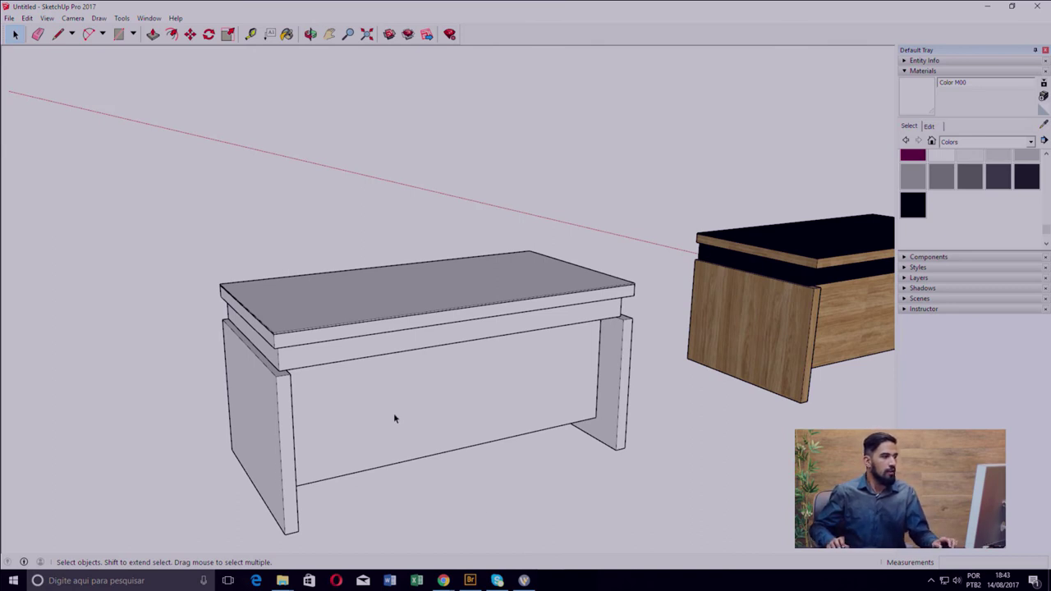
- Recentre the view on the white desk and reopen the Materials panel
mouse_move(394, 416)
middle_mouse_down()
mouse_move(425, 408)
mouse_move(485, 441)
middle_mouse_up()
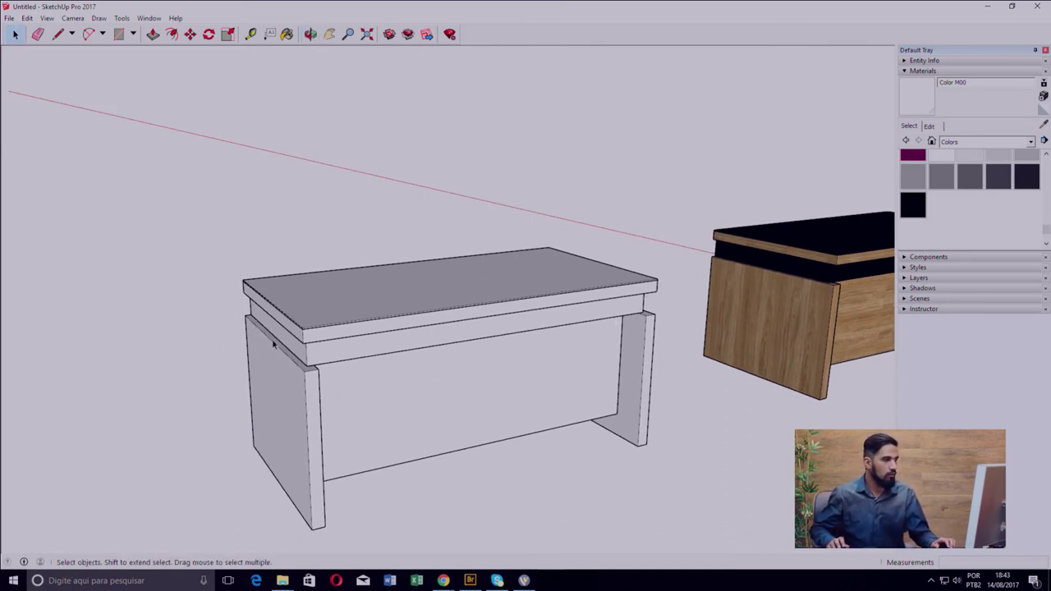
middle_click_drag(411, 364, 517, 395, "shift")
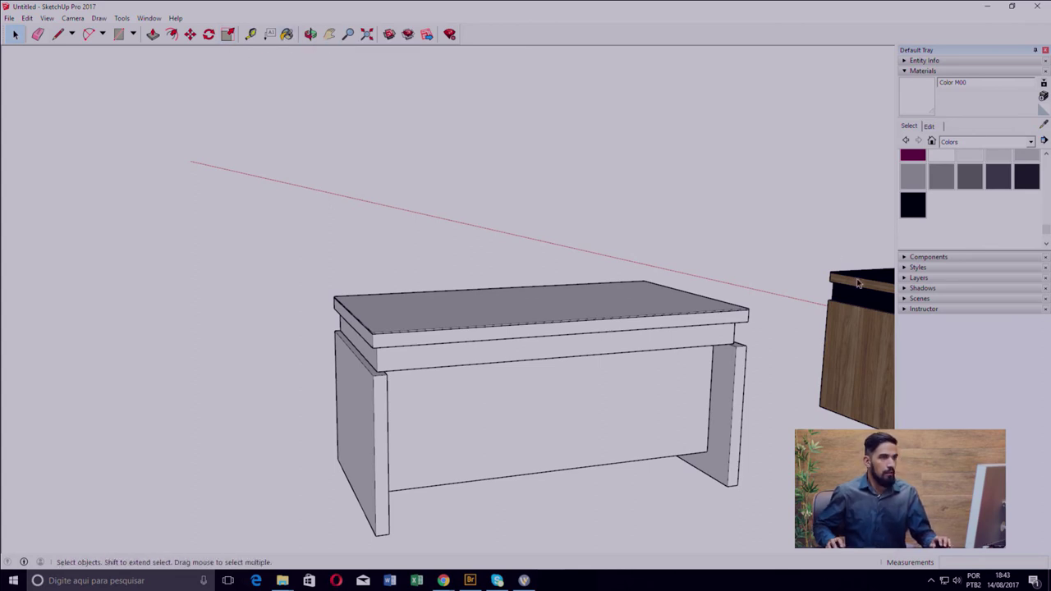
left_click(910, 71)
left_click(909, 73)
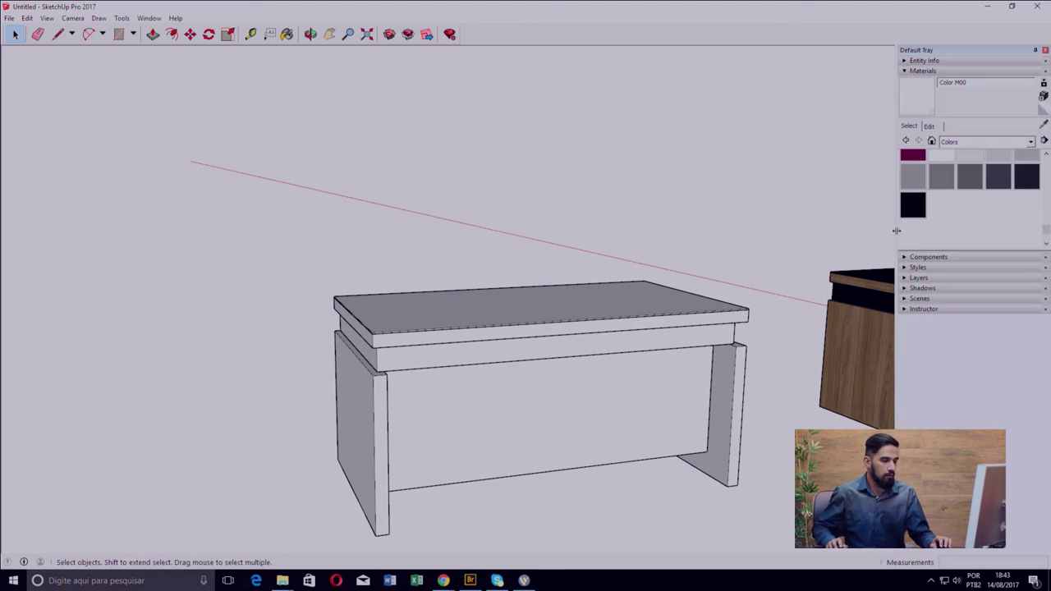
key("b")
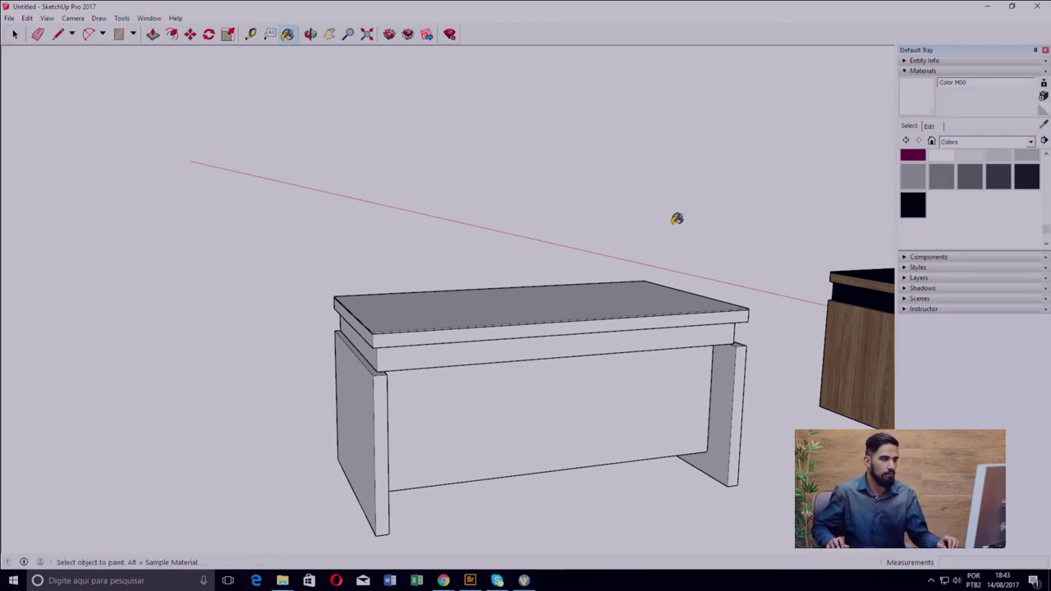
middle_click_drag(676, 219, 728, 274)
key("space")
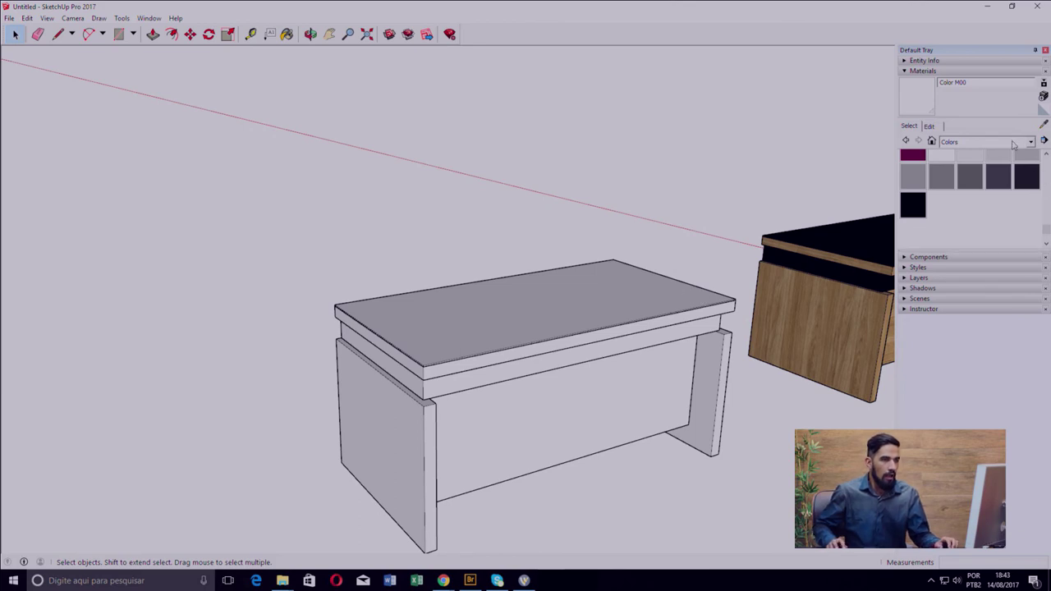
- Switch the Materials tray to the Colors collection and scroll to the greys
left_click(1014, 143)
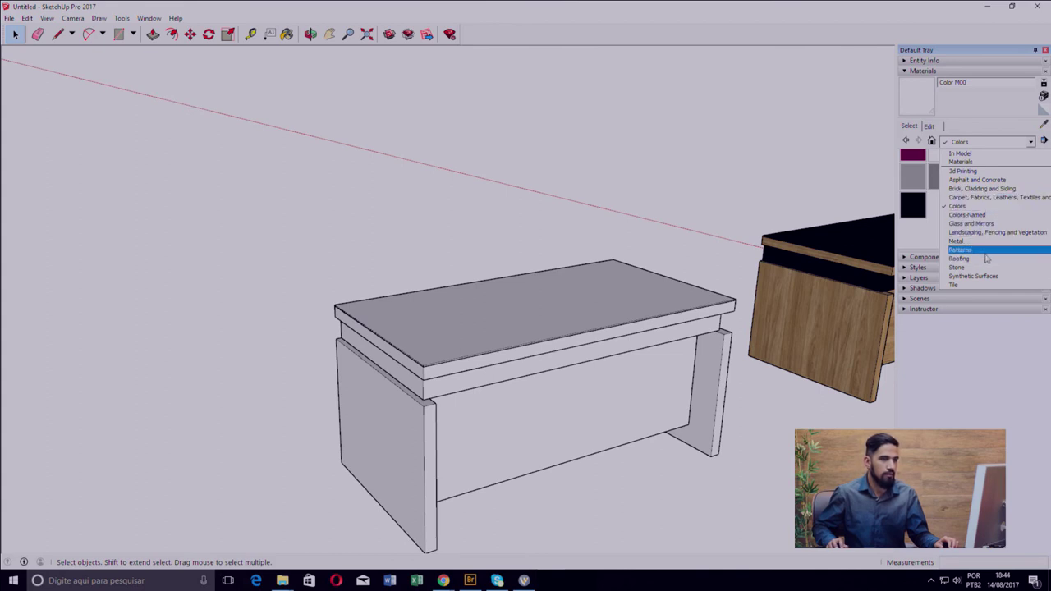
left_click(964, 208)
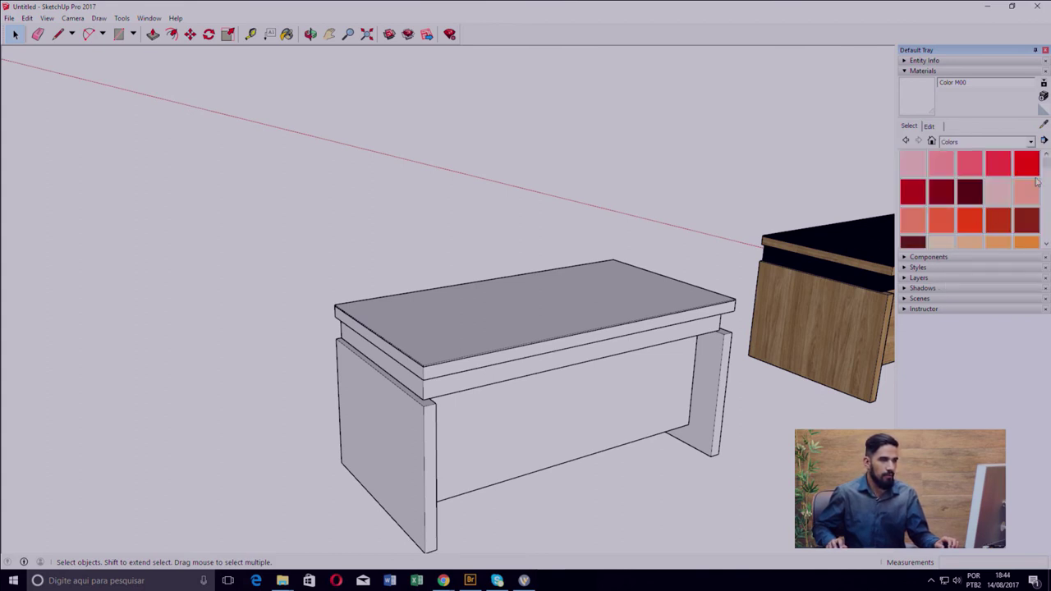
left_click_drag(1045, 164, 1046, 230)
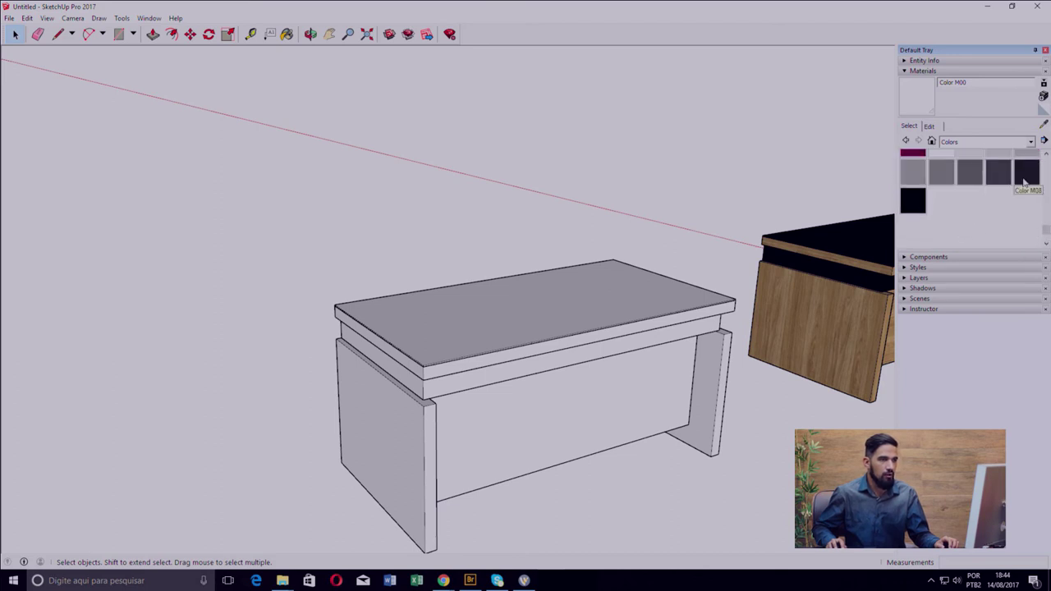
- Paint the upper face of the desk top near-black Color M08
left_click(1027, 172)
key("space")
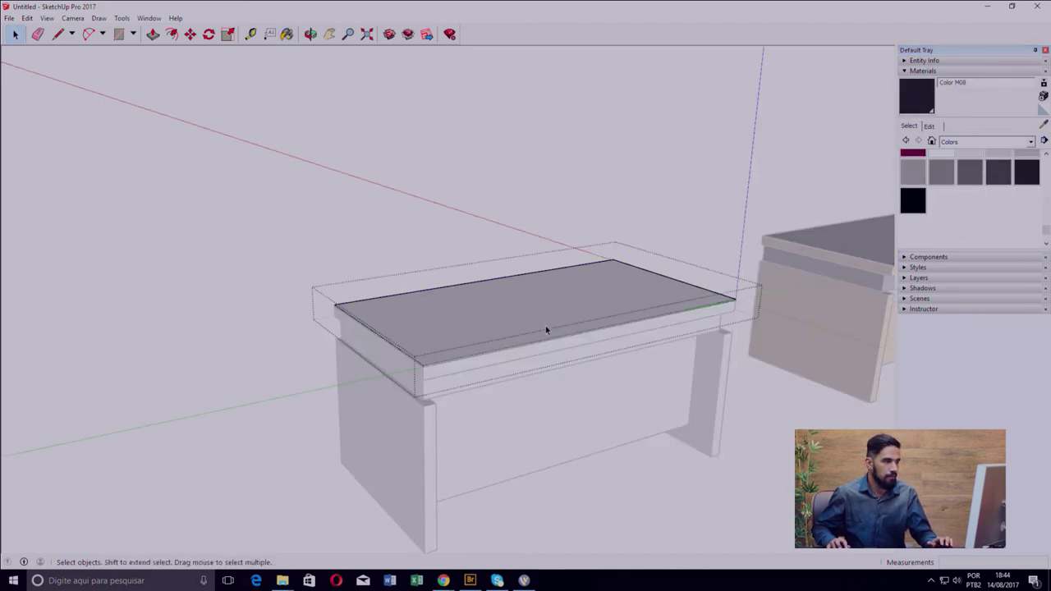
double_click(545, 326)
left_click(594, 298)
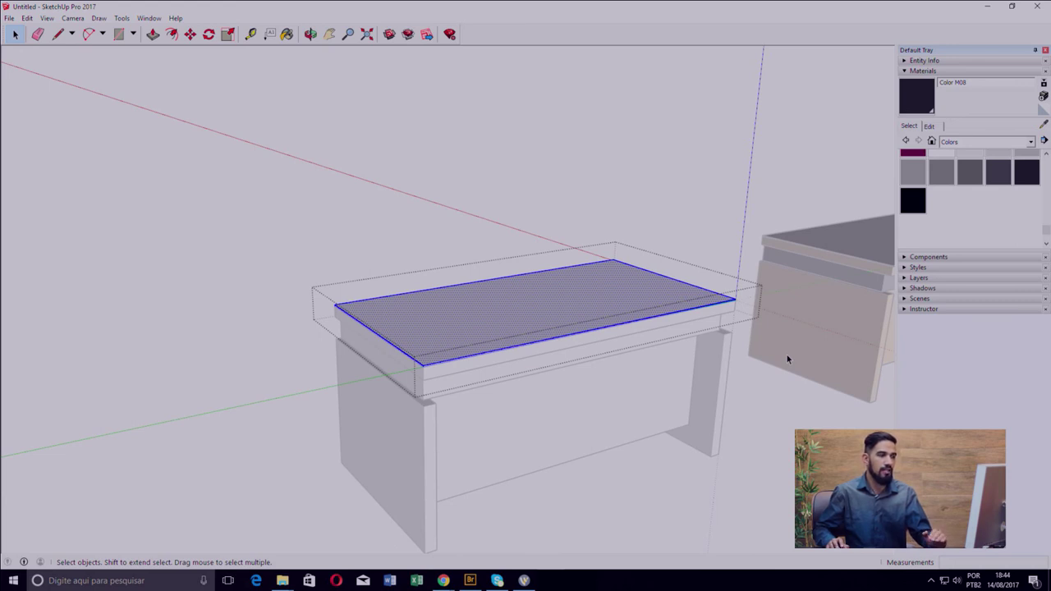
left_click(1028, 182)
left_click(564, 287)
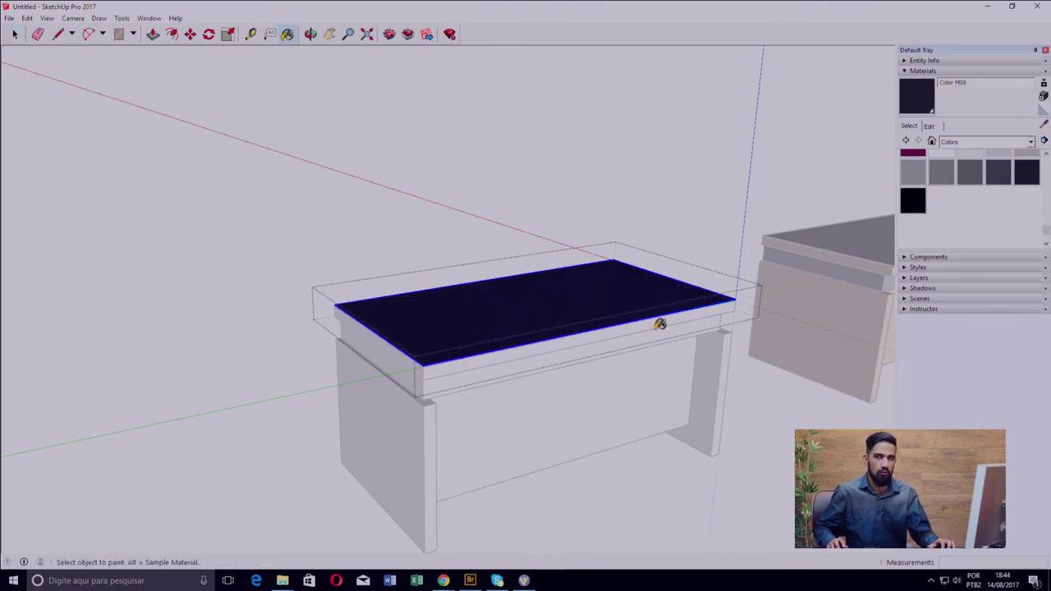
key("space")
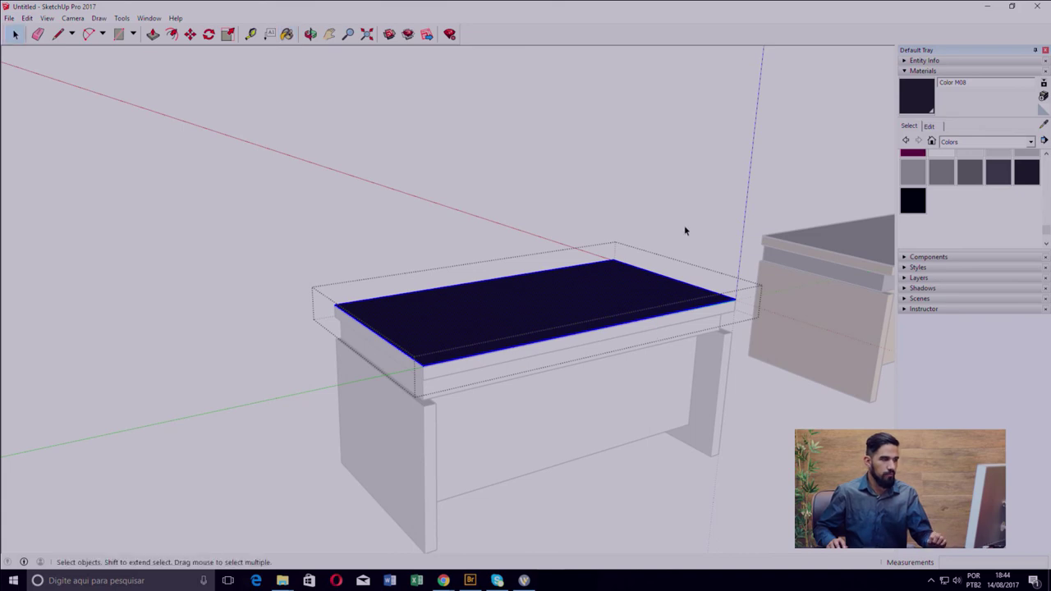
left_click(682, 214)
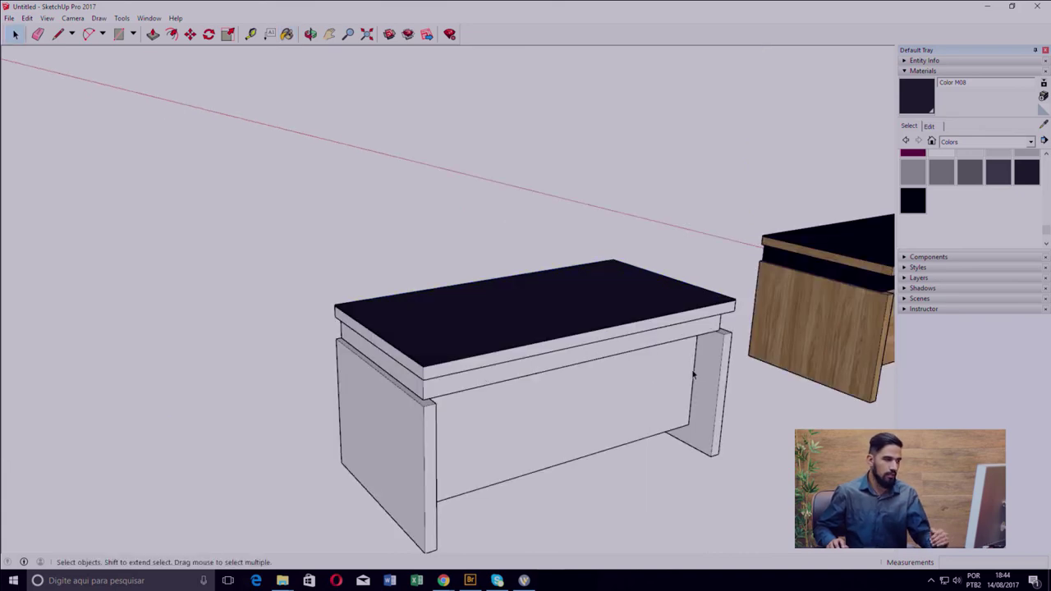
- Paint the apron face Color M08 and review both desks
double_click(468, 388)
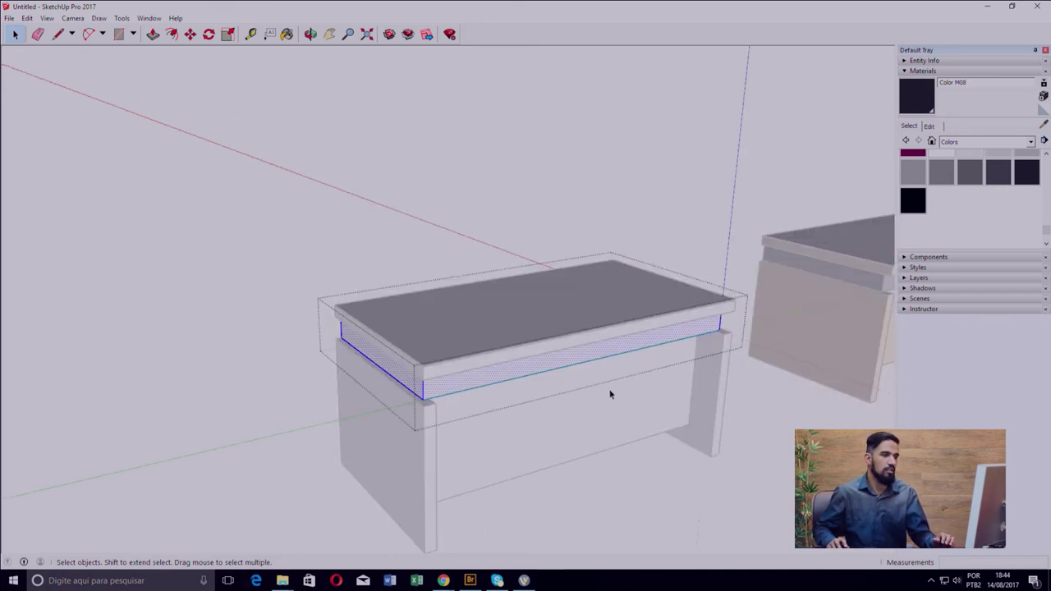
left_click(921, 107)
left_click(583, 351)
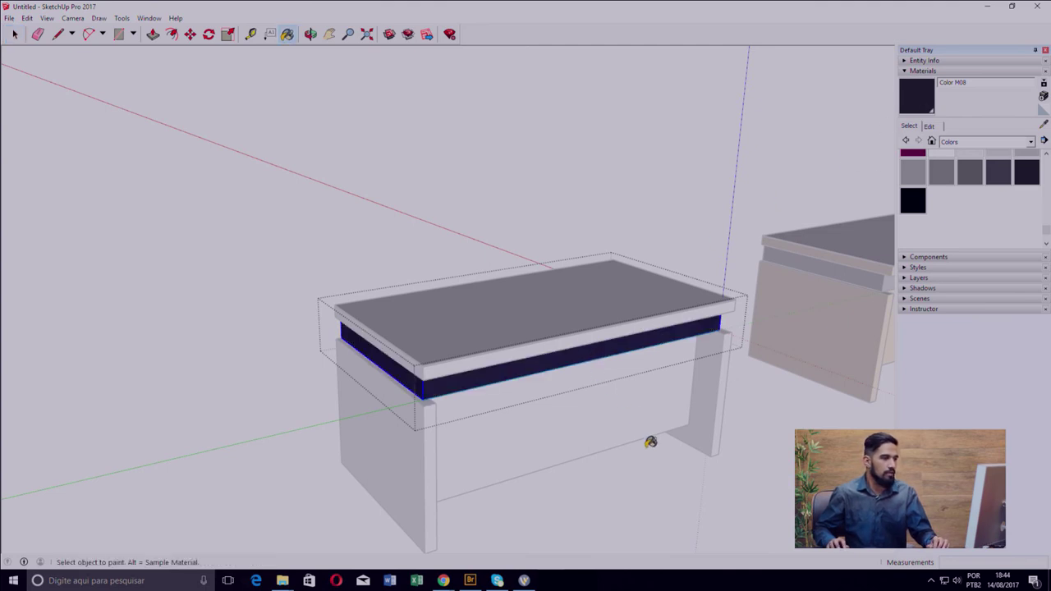
key("space")
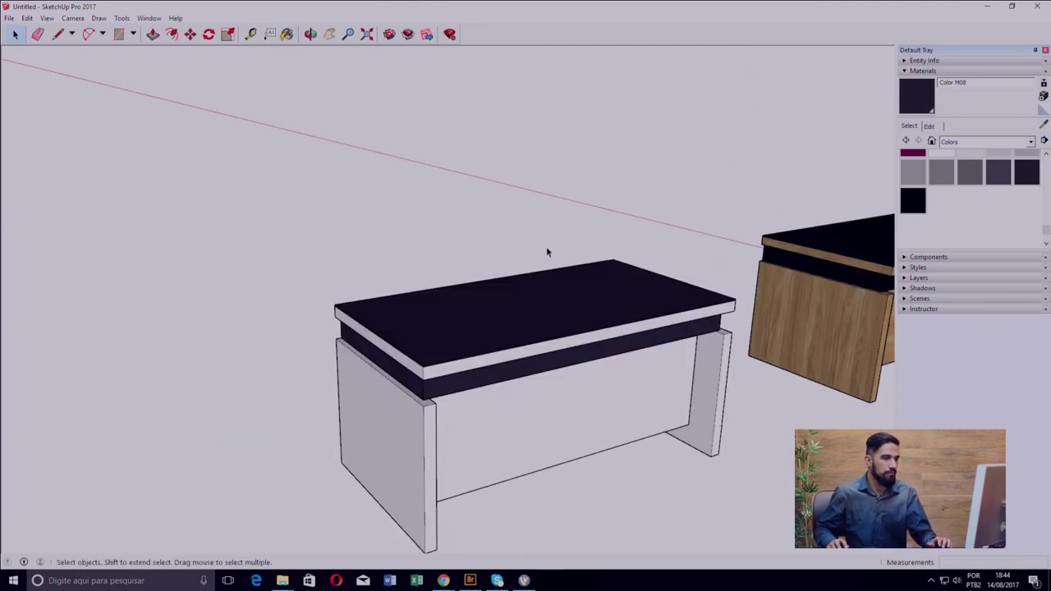
middle_click_drag(786, 317, 756, 341)
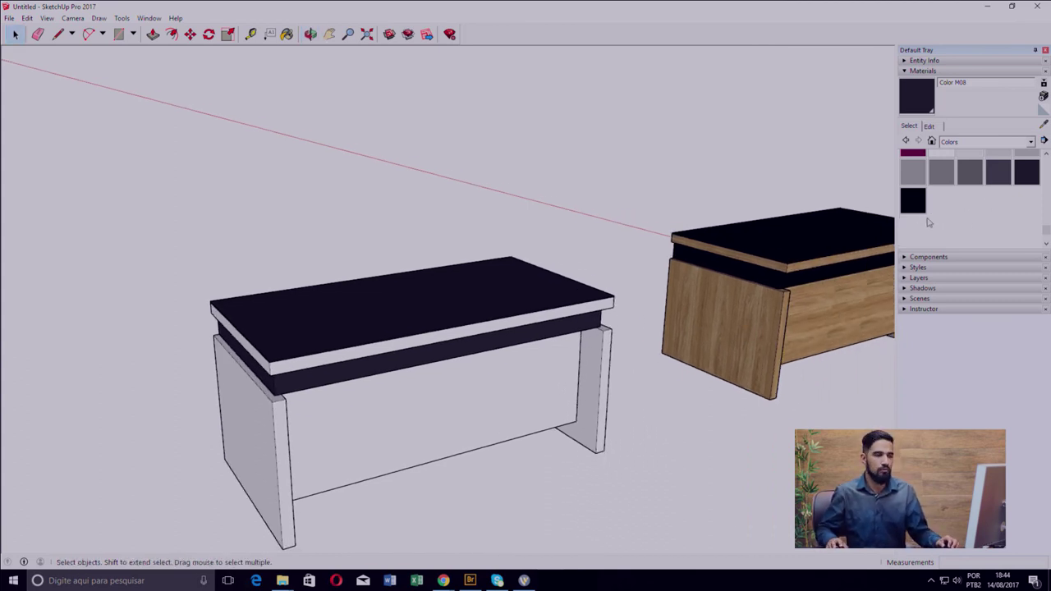
mouse_move(621, 344)
middle_mouse_down()
mouse_move(676, 281)
mouse_move(705, 286)
middle_mouse_up()
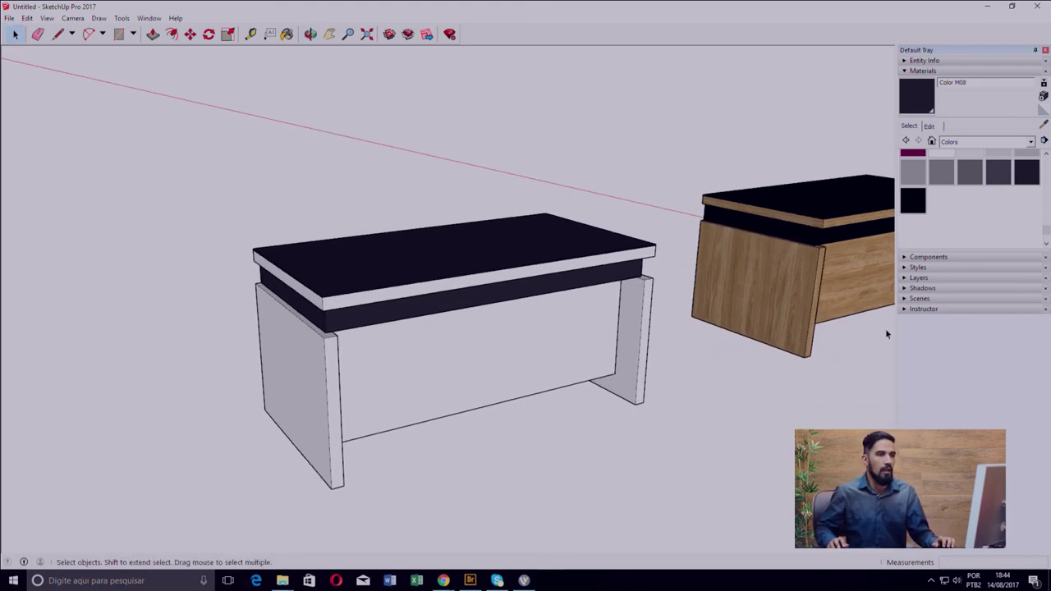
- Create material 'carvalho' from Carvalho Hanover-0.jpg with texture width 1,6
left_click(1043, 96)
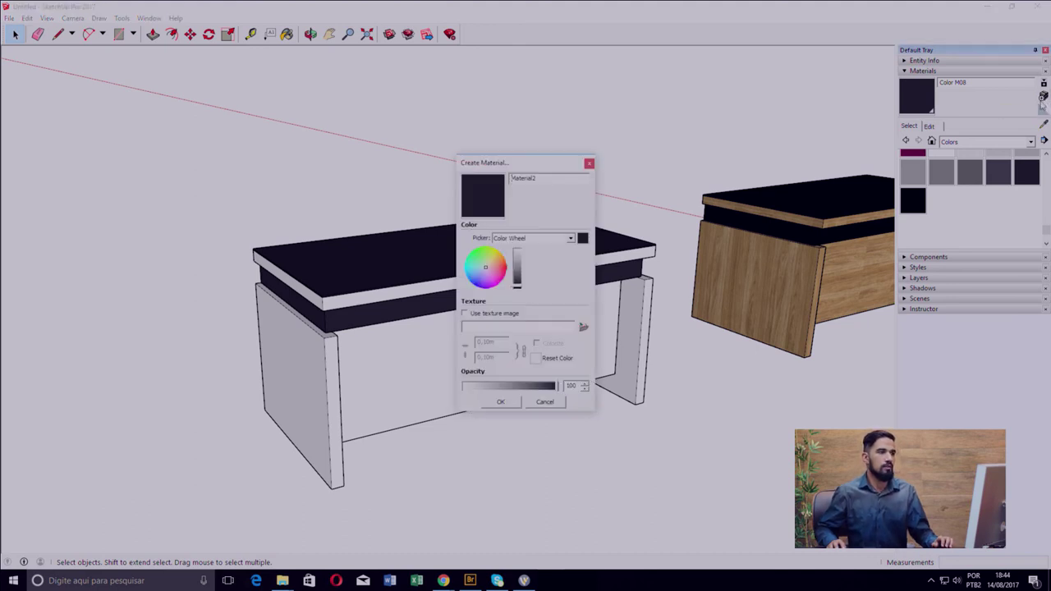
mouse_move(532, 167)
left_mouse_down()
mouse_move(701, 160)
mouse_move(656, 179)
left_mouse_up()
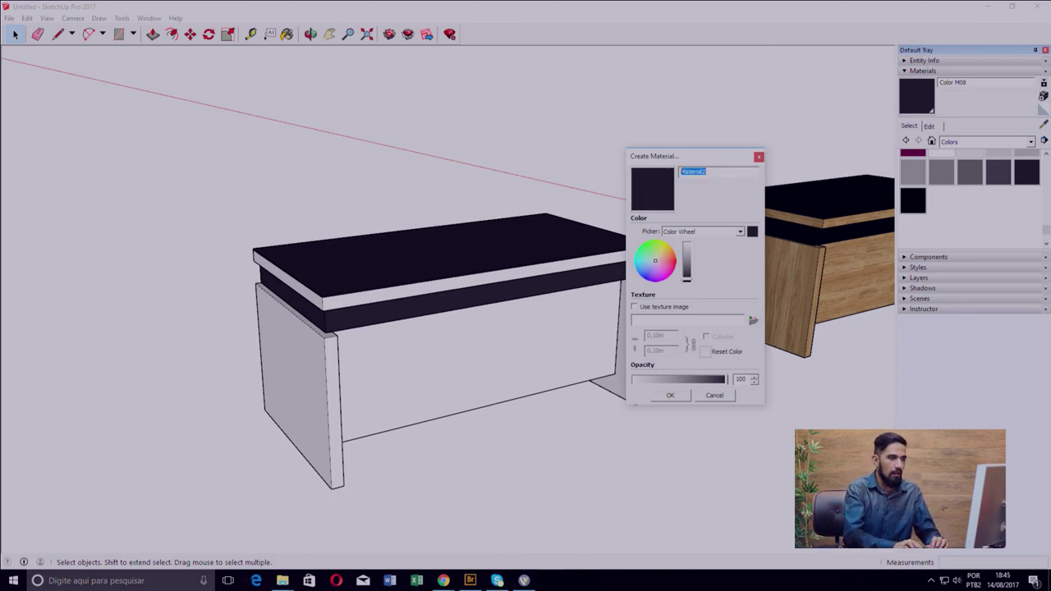
type("carvalho")
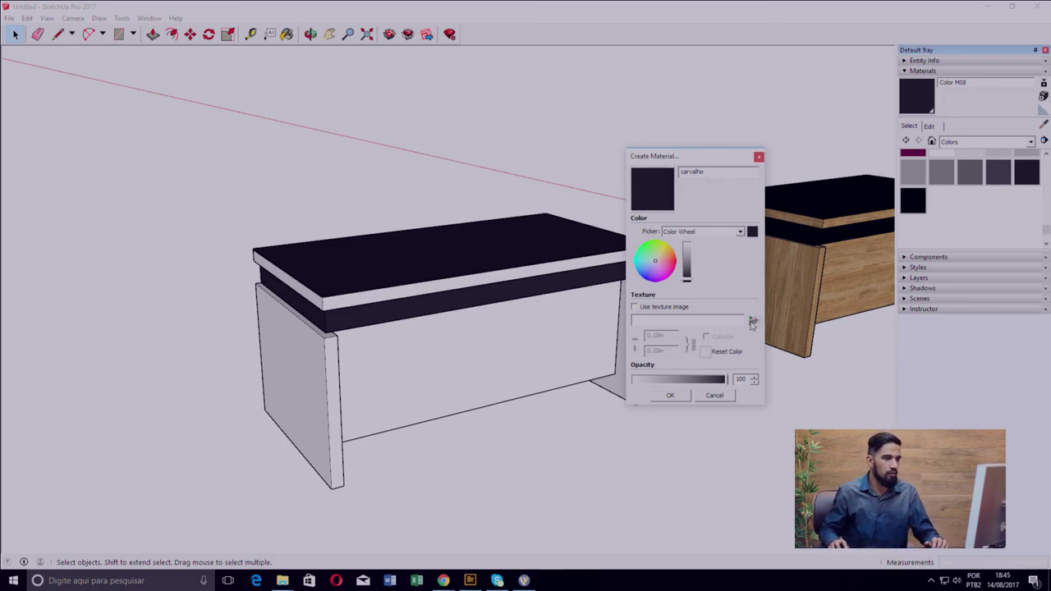
left_click(753, 323)
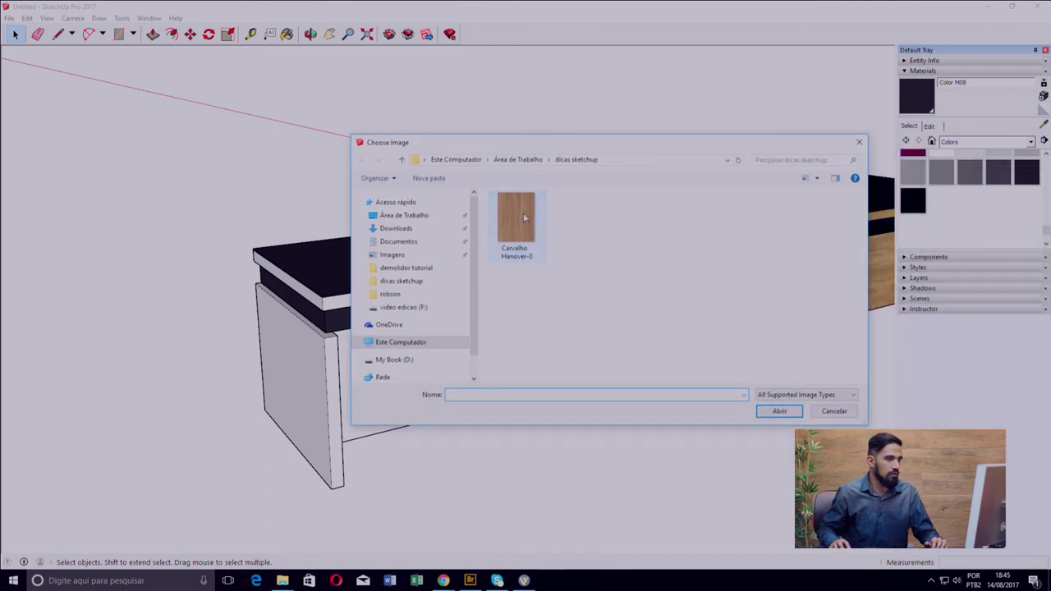
left_click(524, 215)
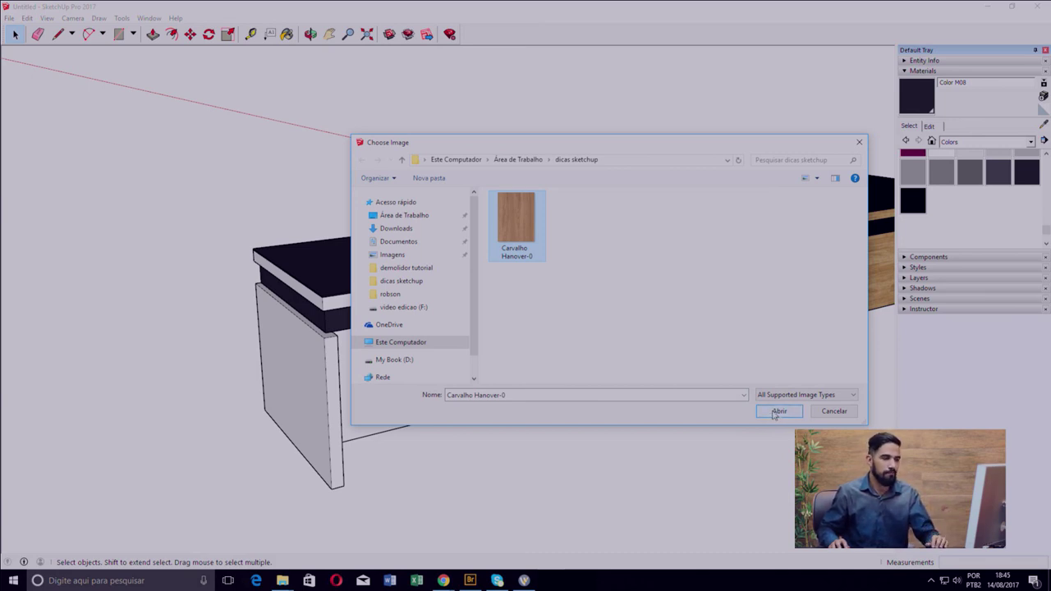
left_click(774, 412)
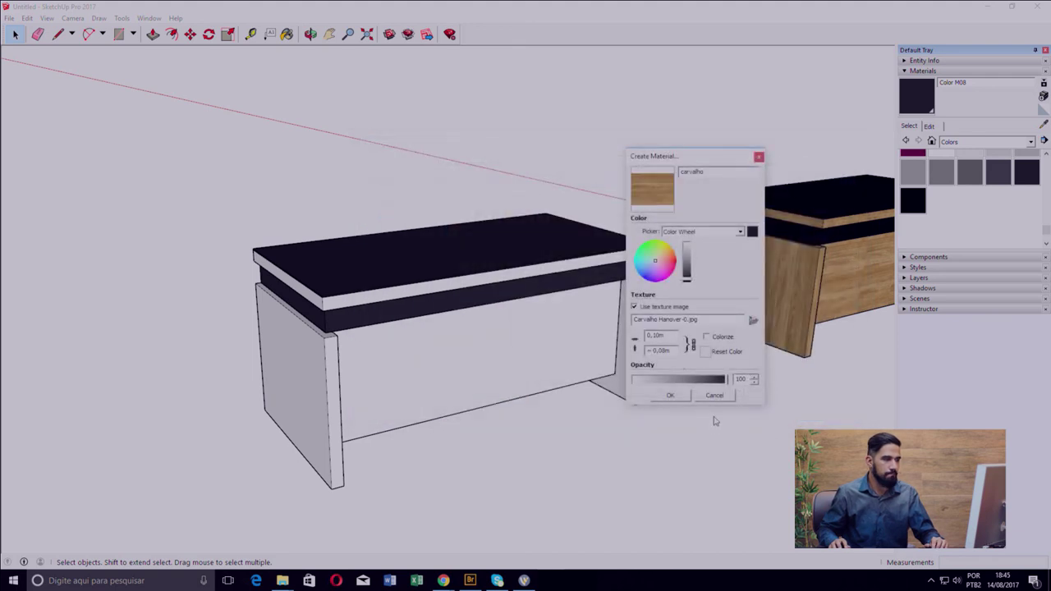
left_click_drag(651, 335, 619, 348)
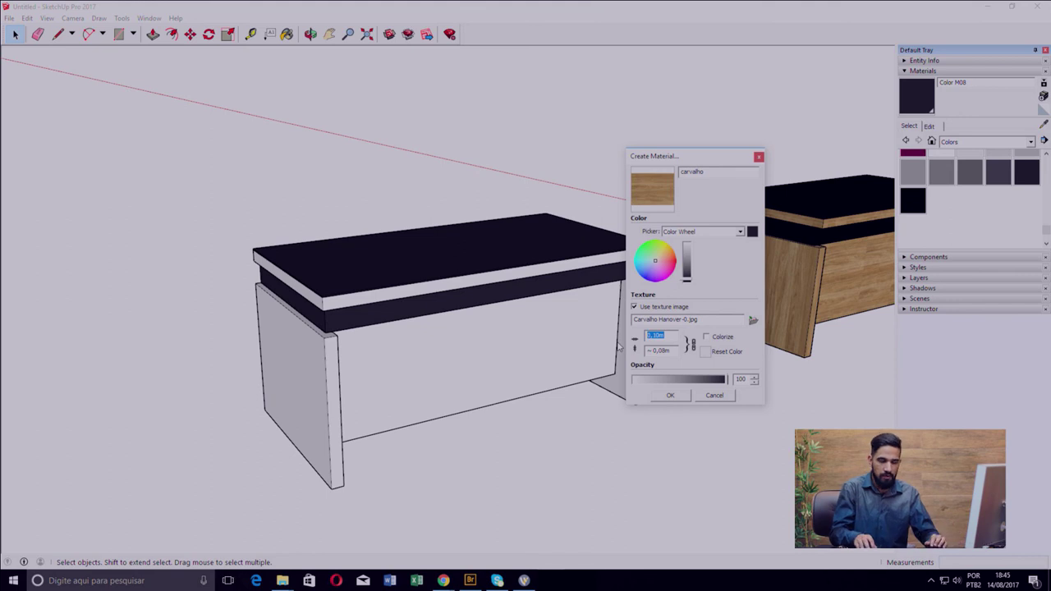
type("1")
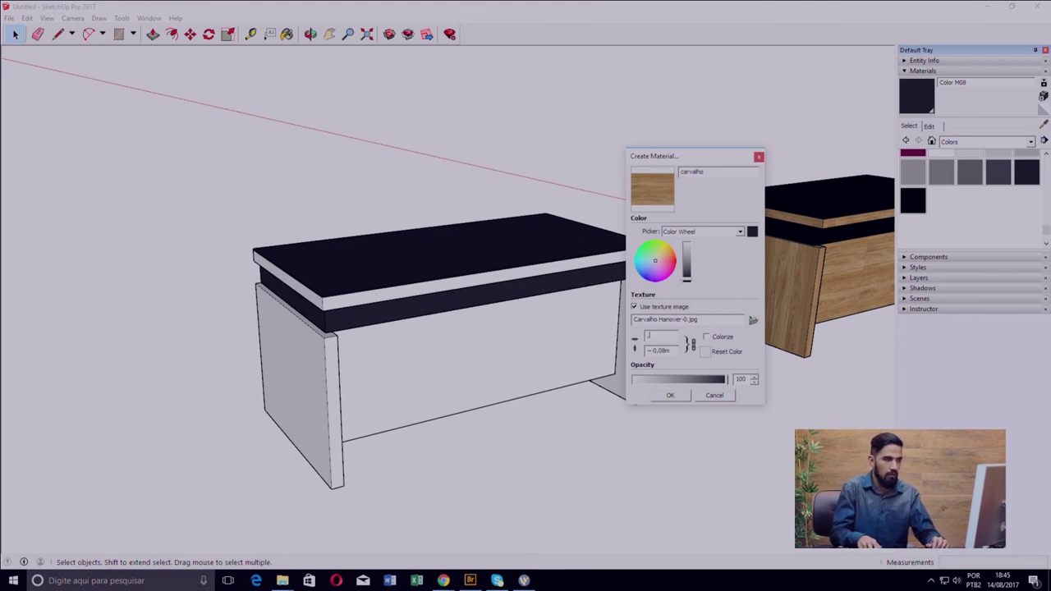
type(",6")
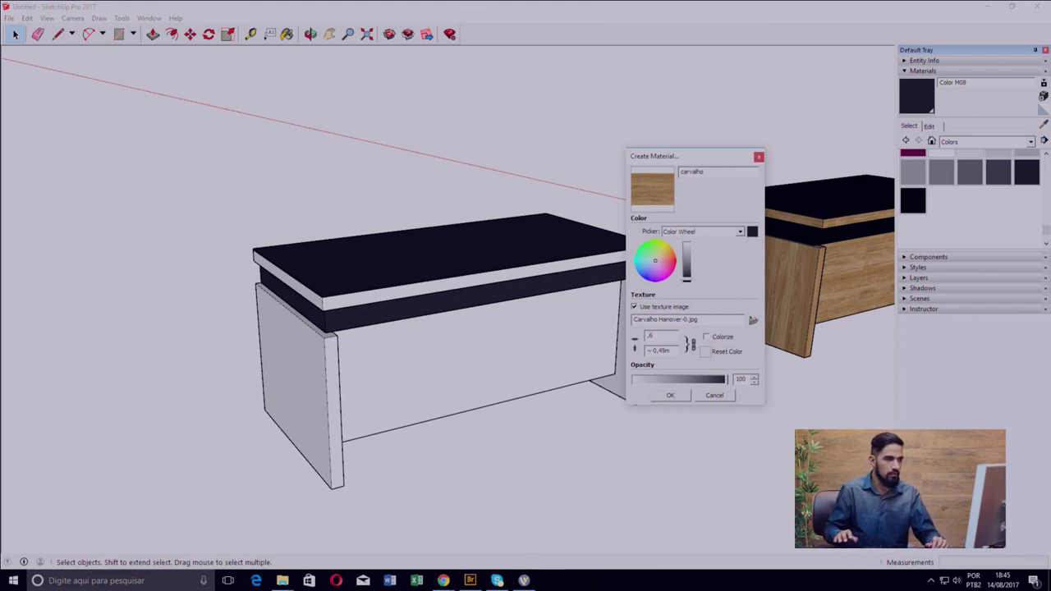
- Finish the carvalho material and paint the left leg panel with it
left_click(669, 396)
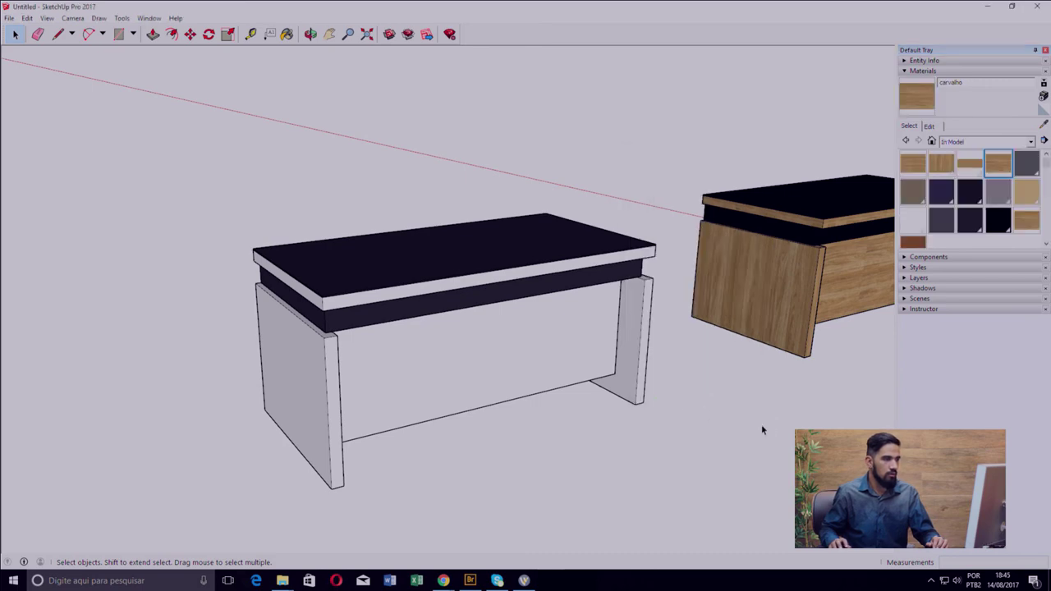
triple_click(316, 391)
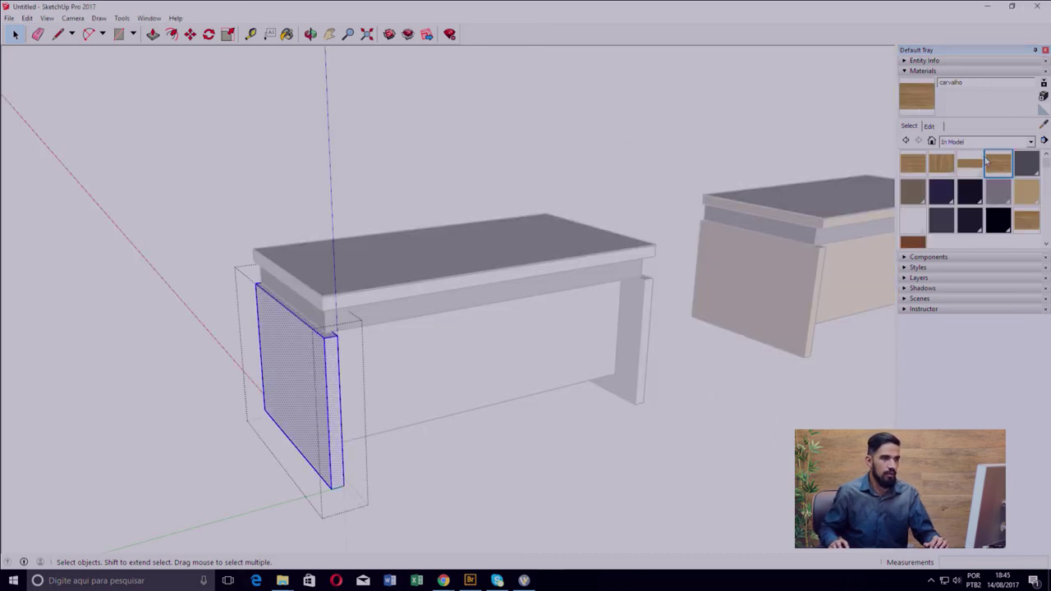
left_click(998, 169)
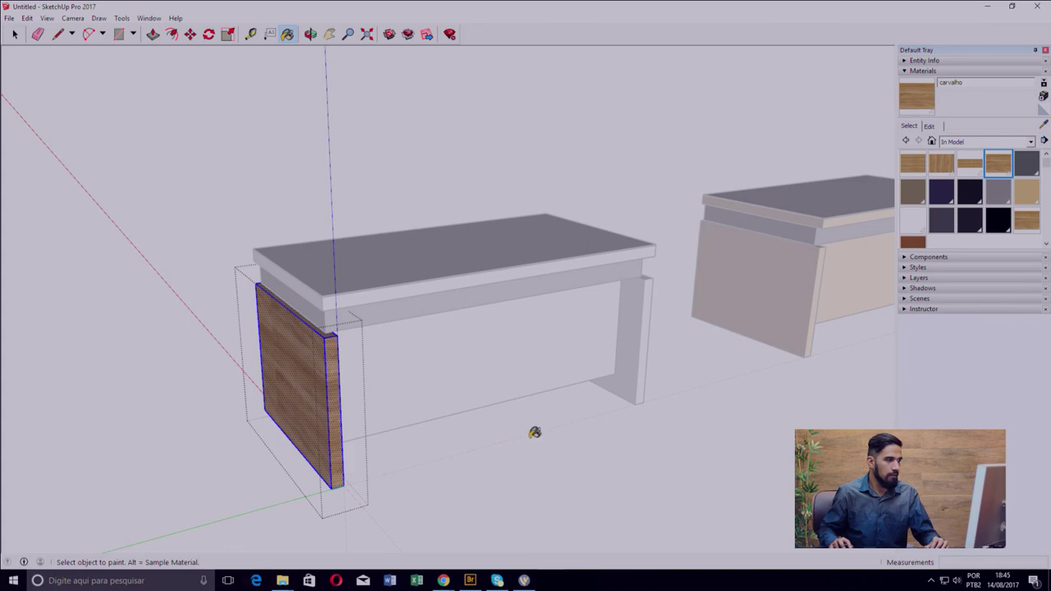
key("space")
left_click(521, 404)
- Paint the front panel with carvalho oak
double_click(497, 369)
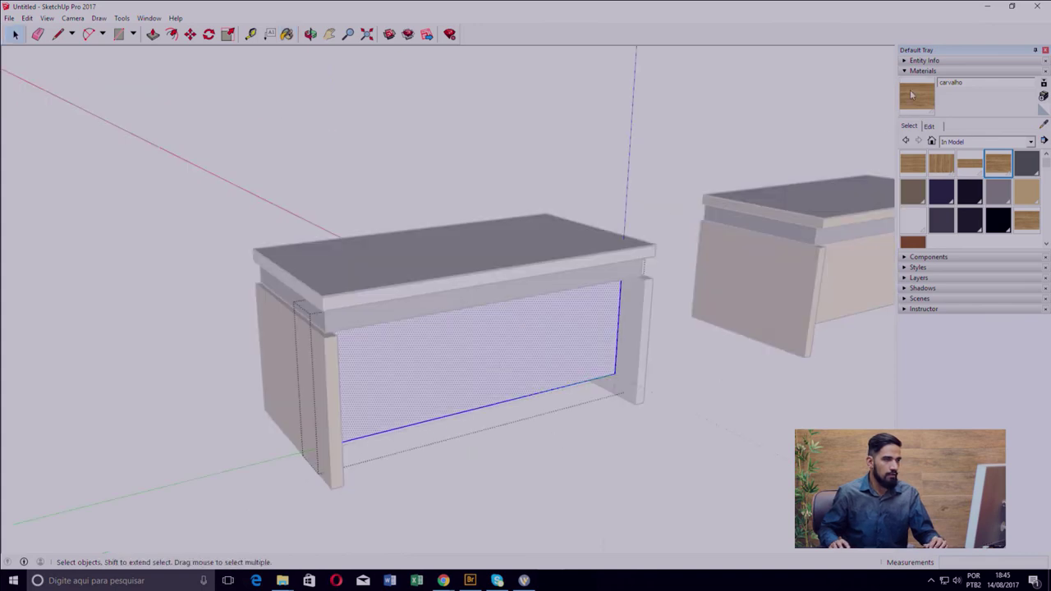
key("b")
left_click(506, 359)
key("space")
- Paint the right leg's inner face with carvalho oak
double_click(638, 354)
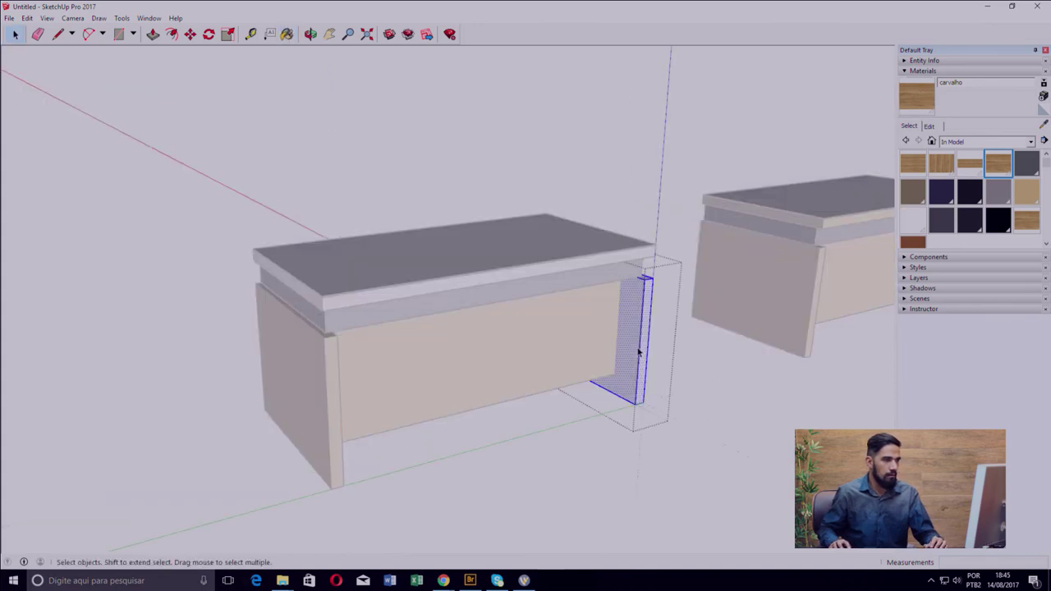
key("b")
left_click(630, 337)
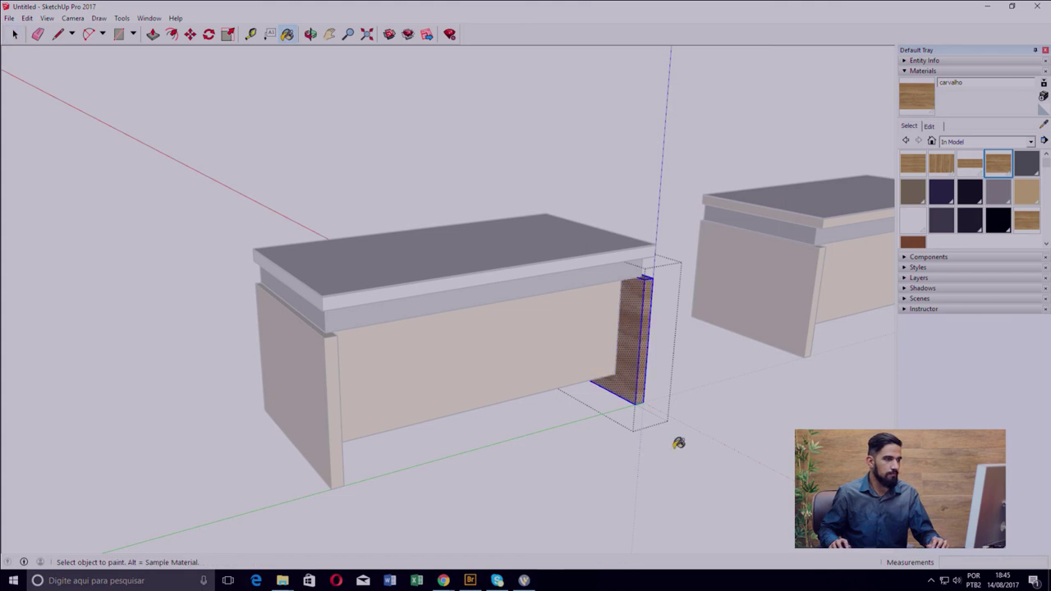
key("space")
left_click(609, 415)
- Paint the desk top's front edge with carvalho oak and check the finished desk
double_click(389, 299)
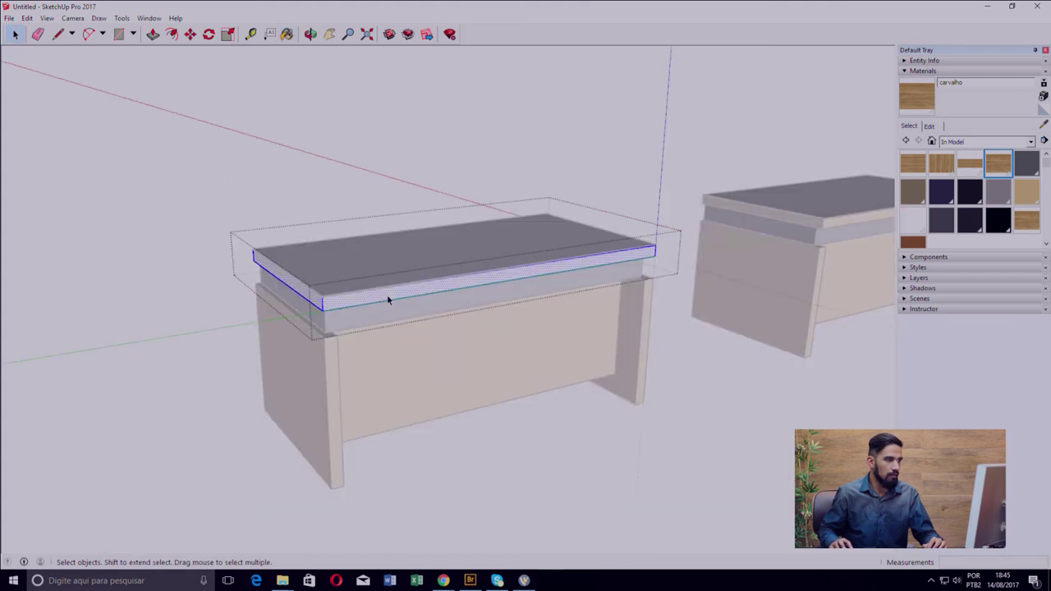
key("b")
left_click(398, 288)
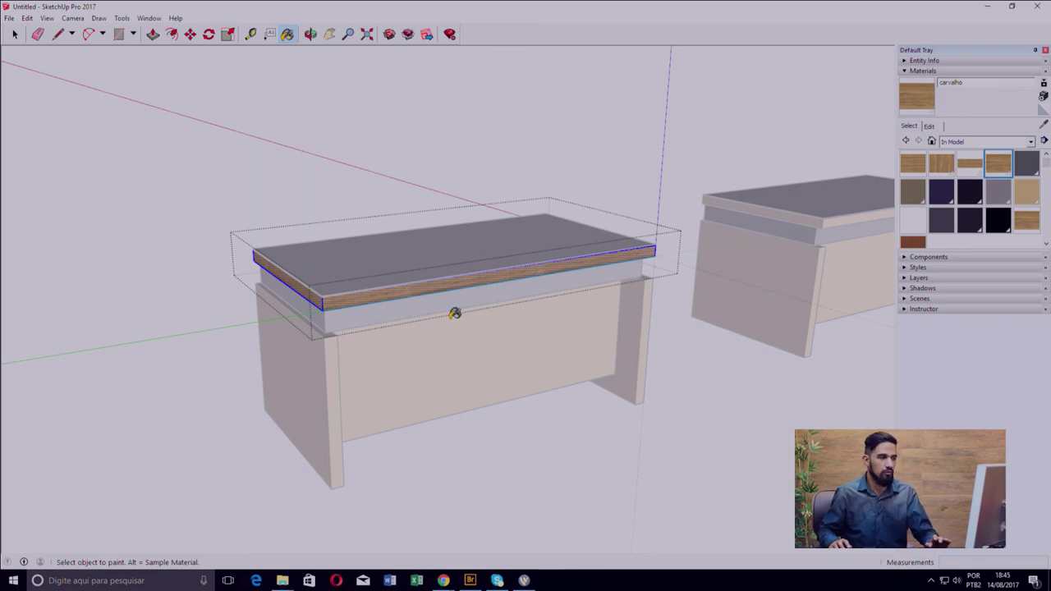
key("space")
left_click(605, 447)
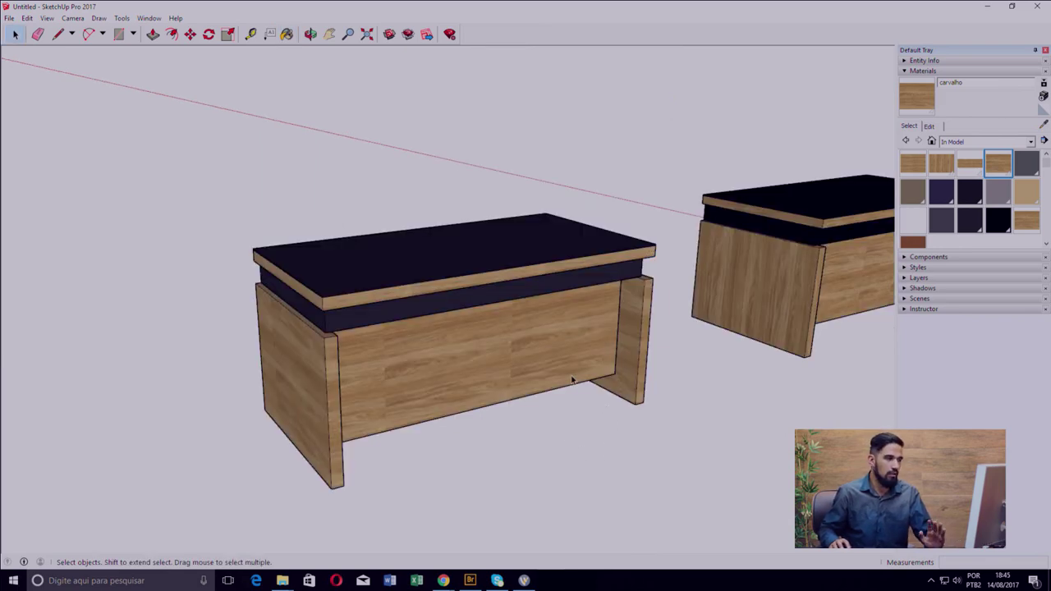
double_click(535, 353)
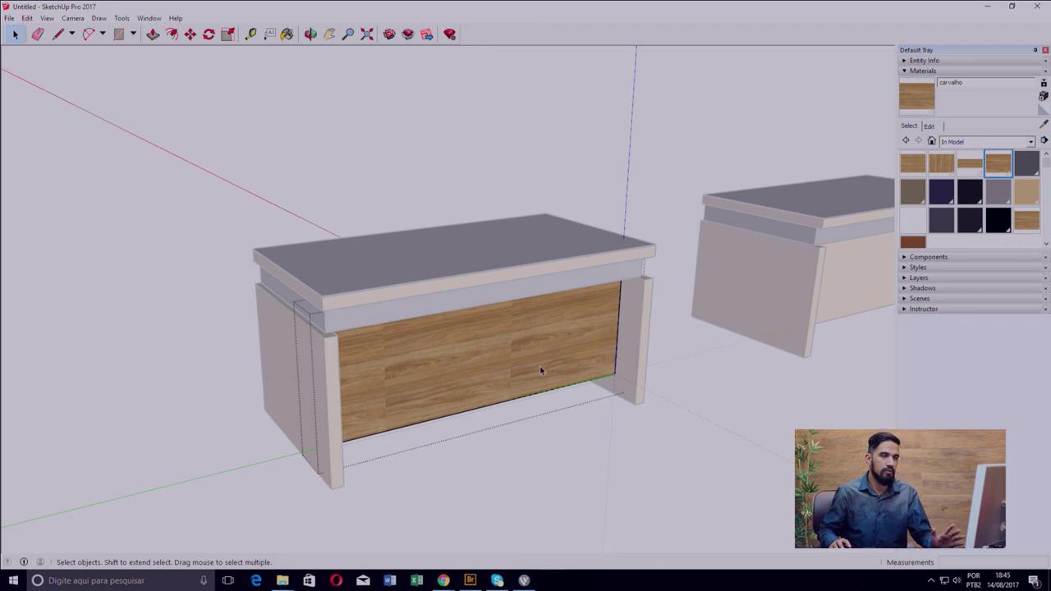
left_click(586, 472)
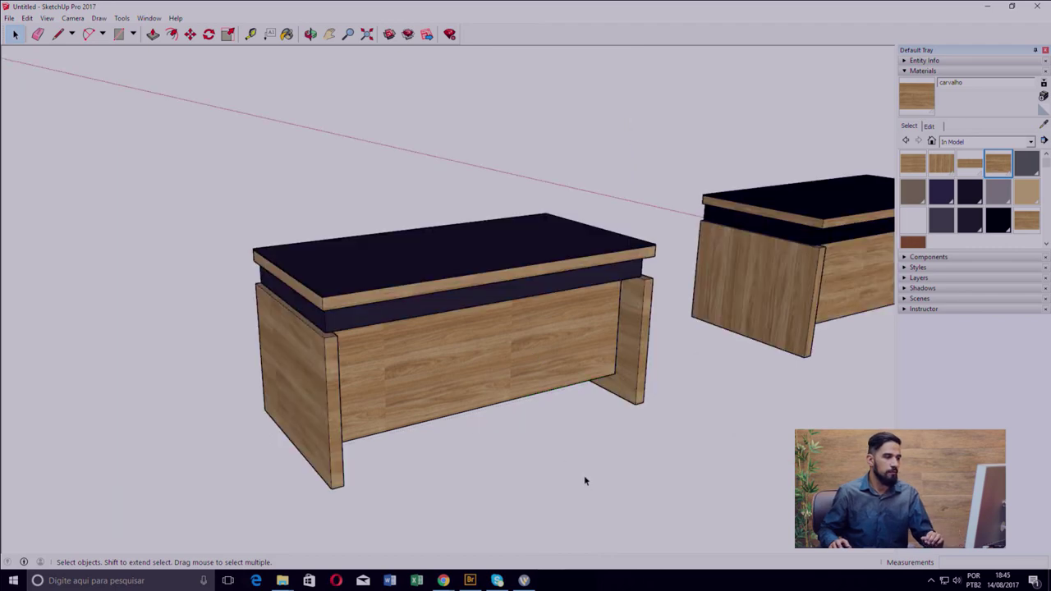